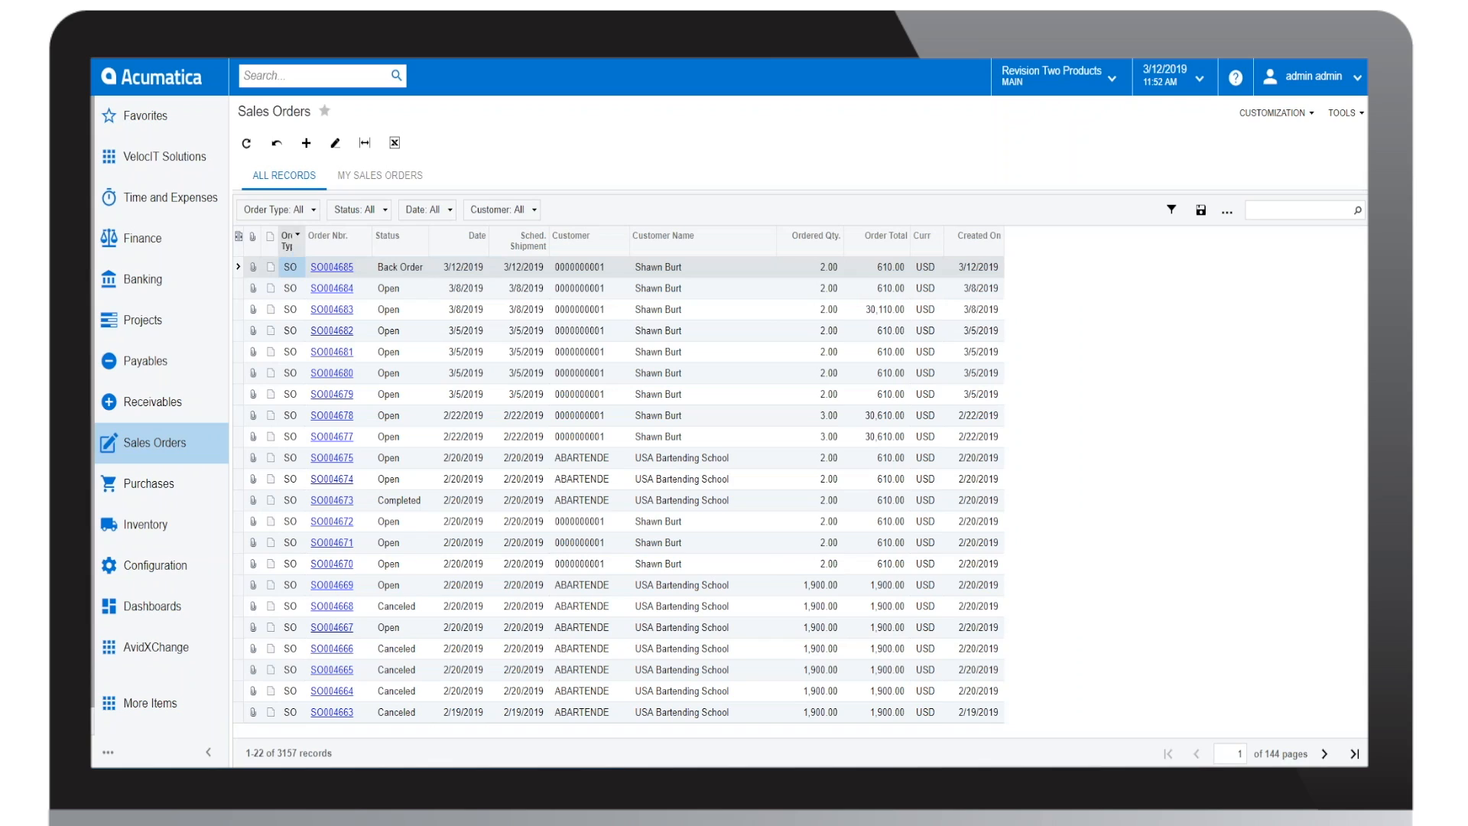
# Step: Open VelocIT Email Payments Setup, review the API Key and API URL fields, and keep VelocIT for CardConnect as the processing center
pyautogui.click(182, 162)
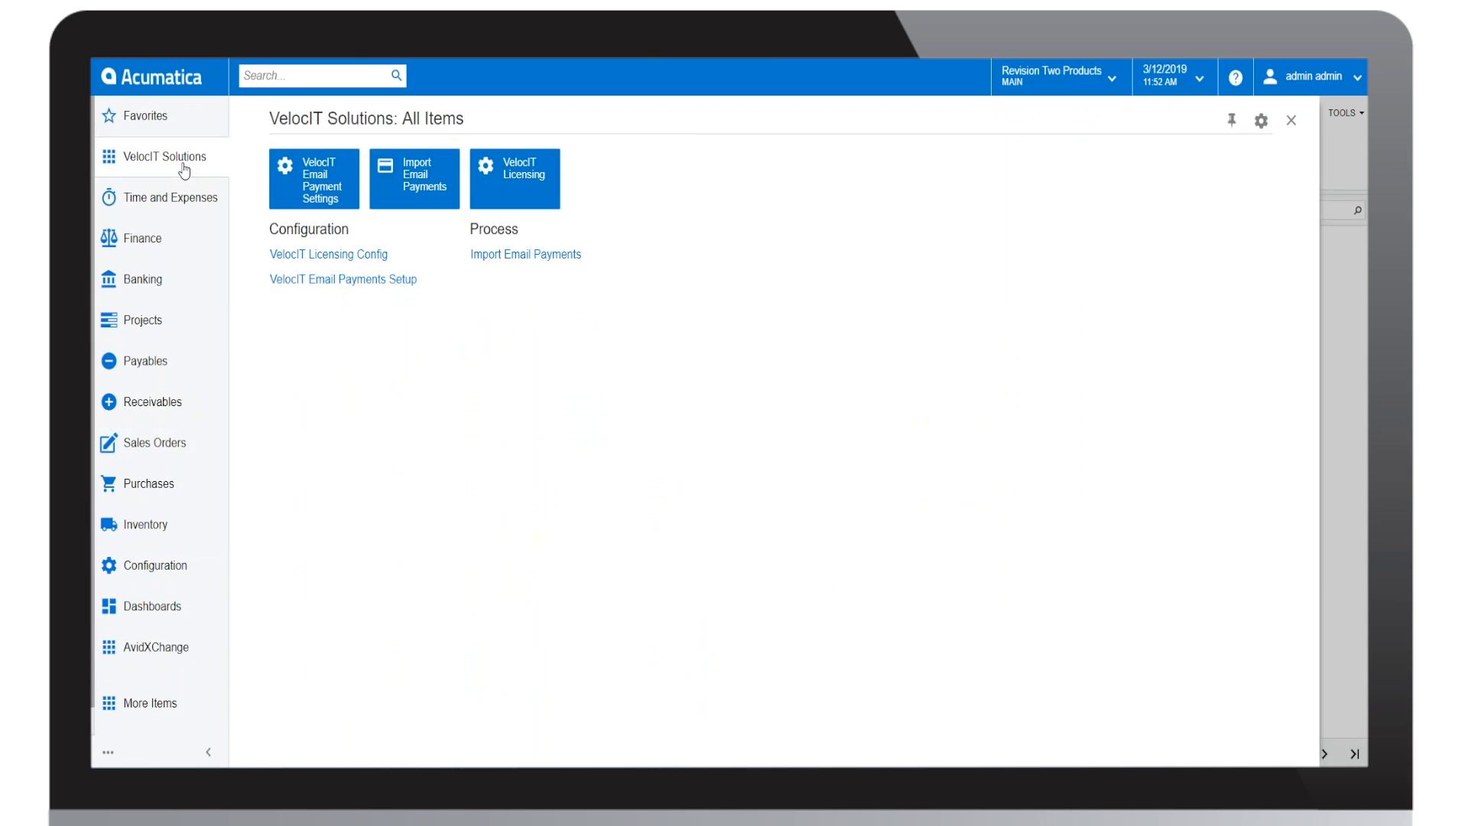
pyautogui.click(330, 280)
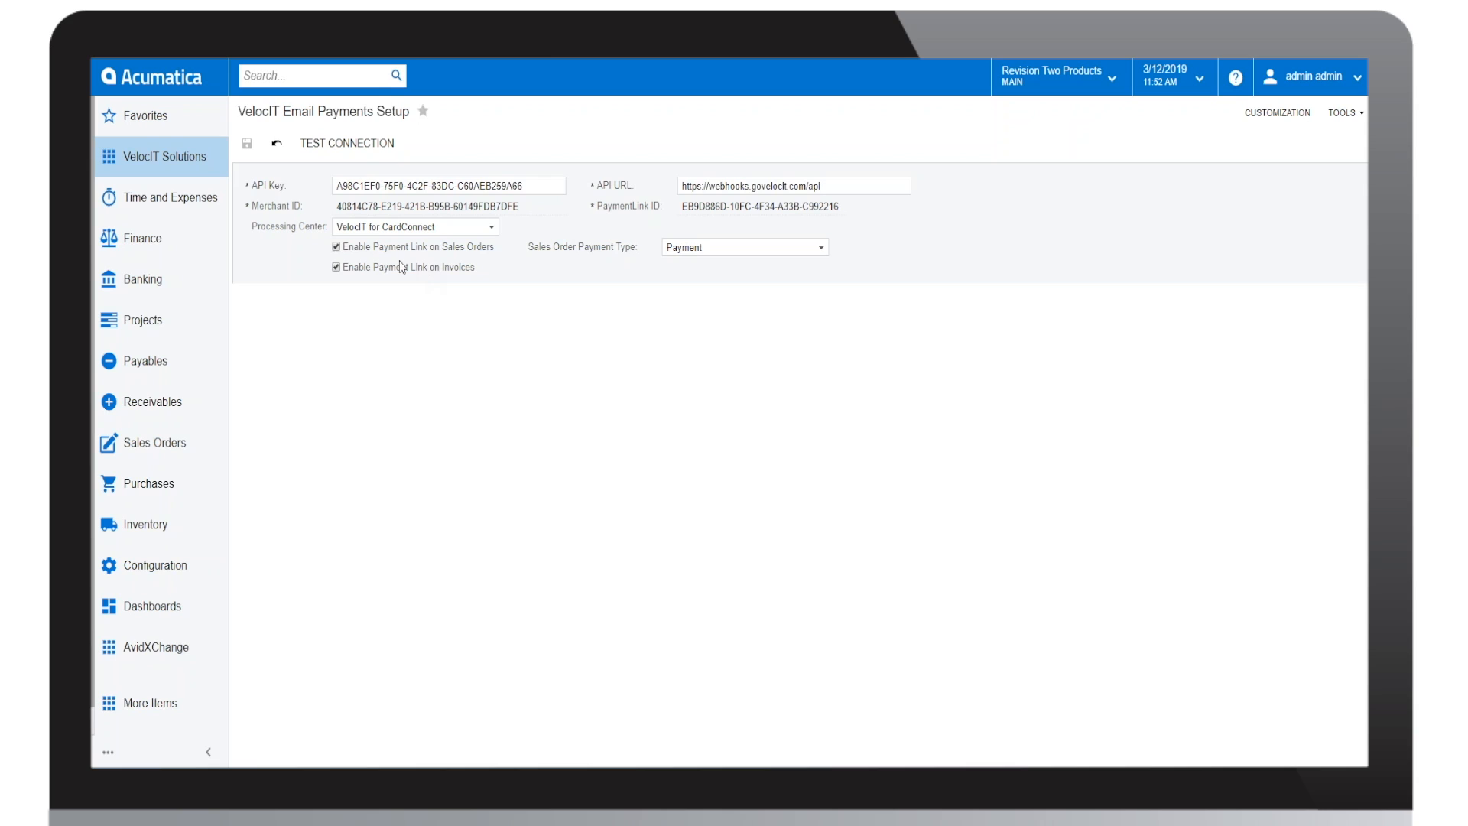
pyautogui.click(511, 185)
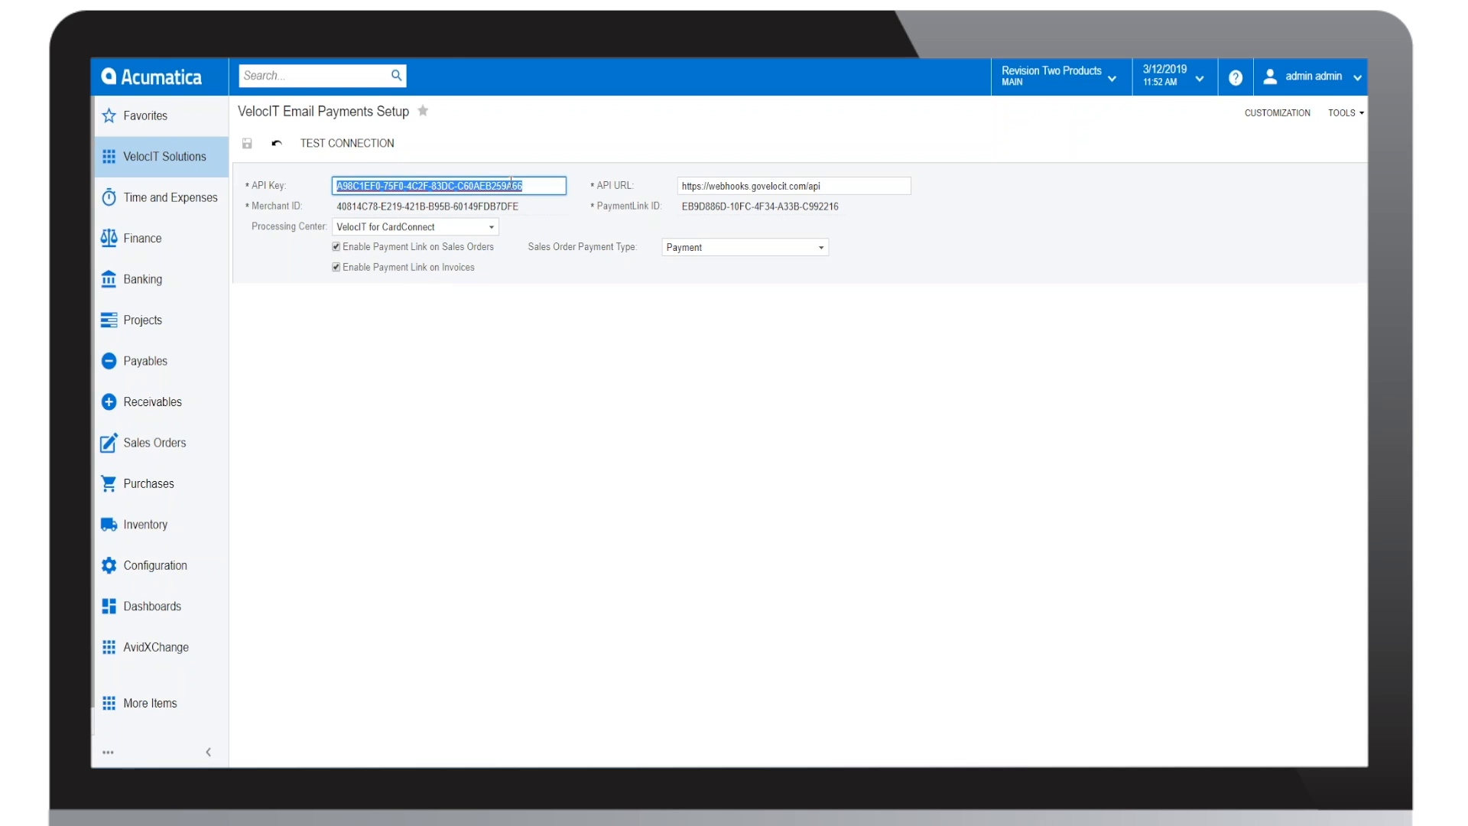
pyautogui.click(786, 185)
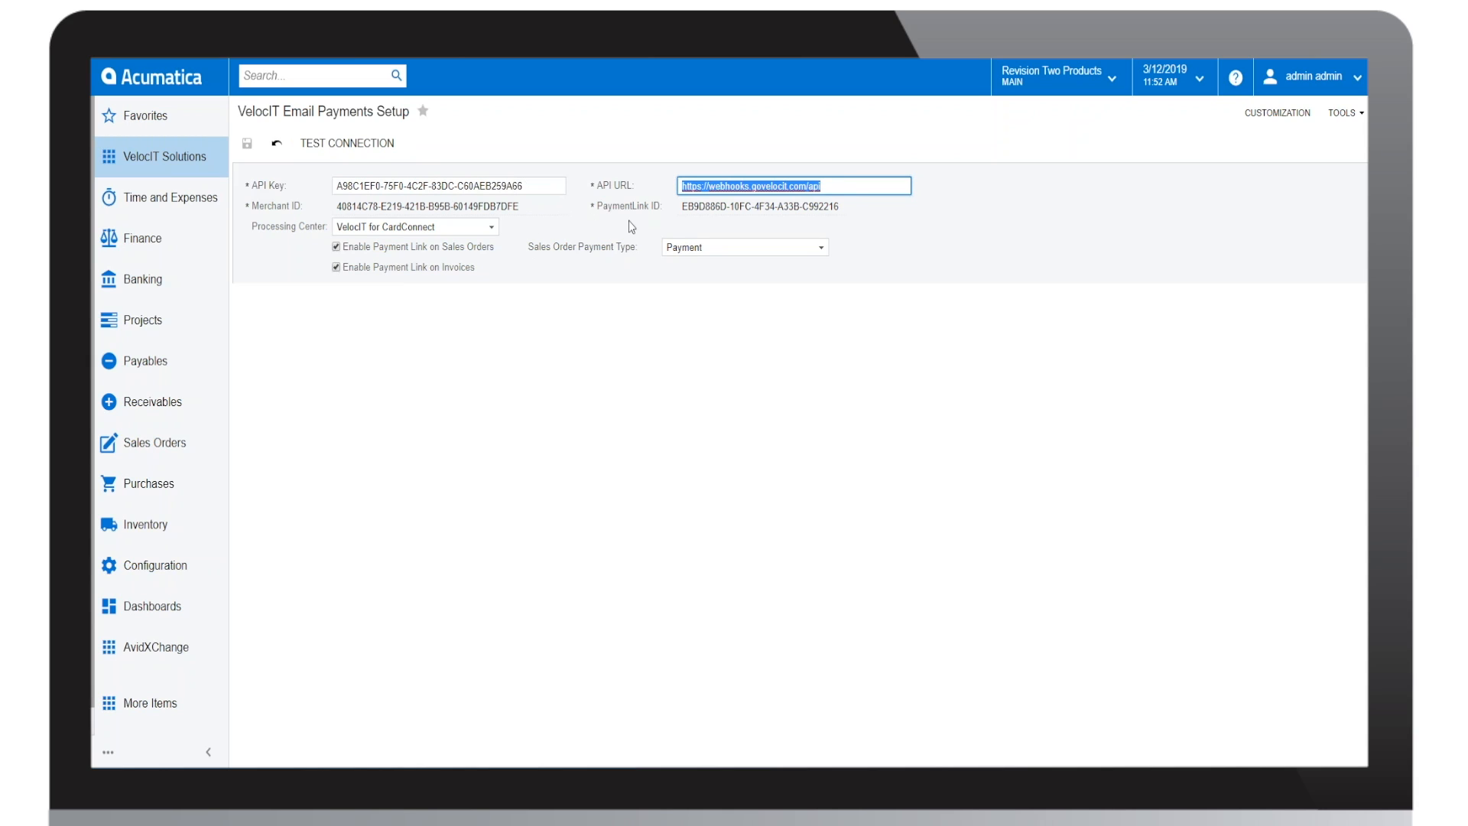
pyautogui.click(491, 227)
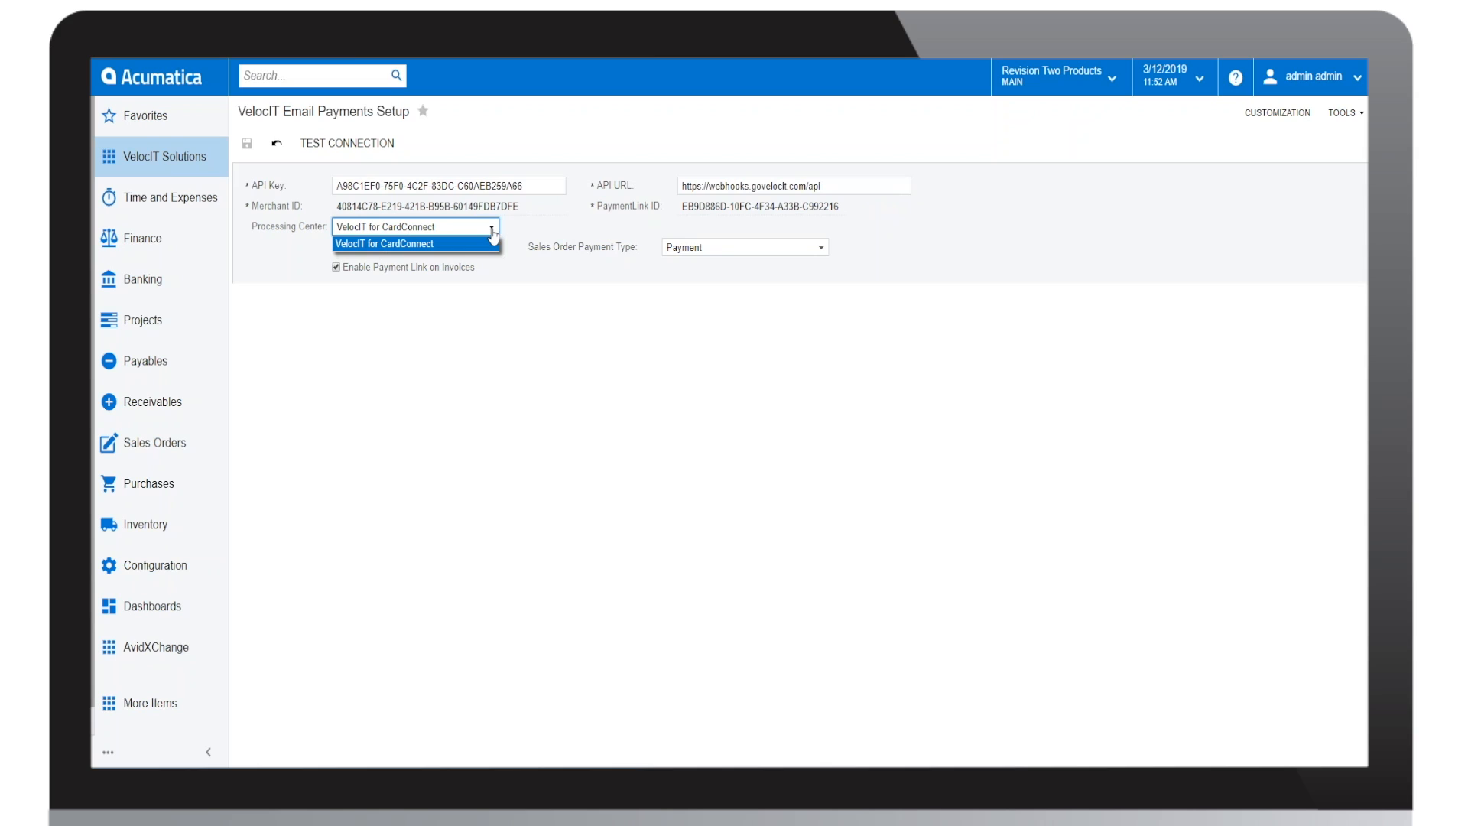
pyautogui.click(490, 244)
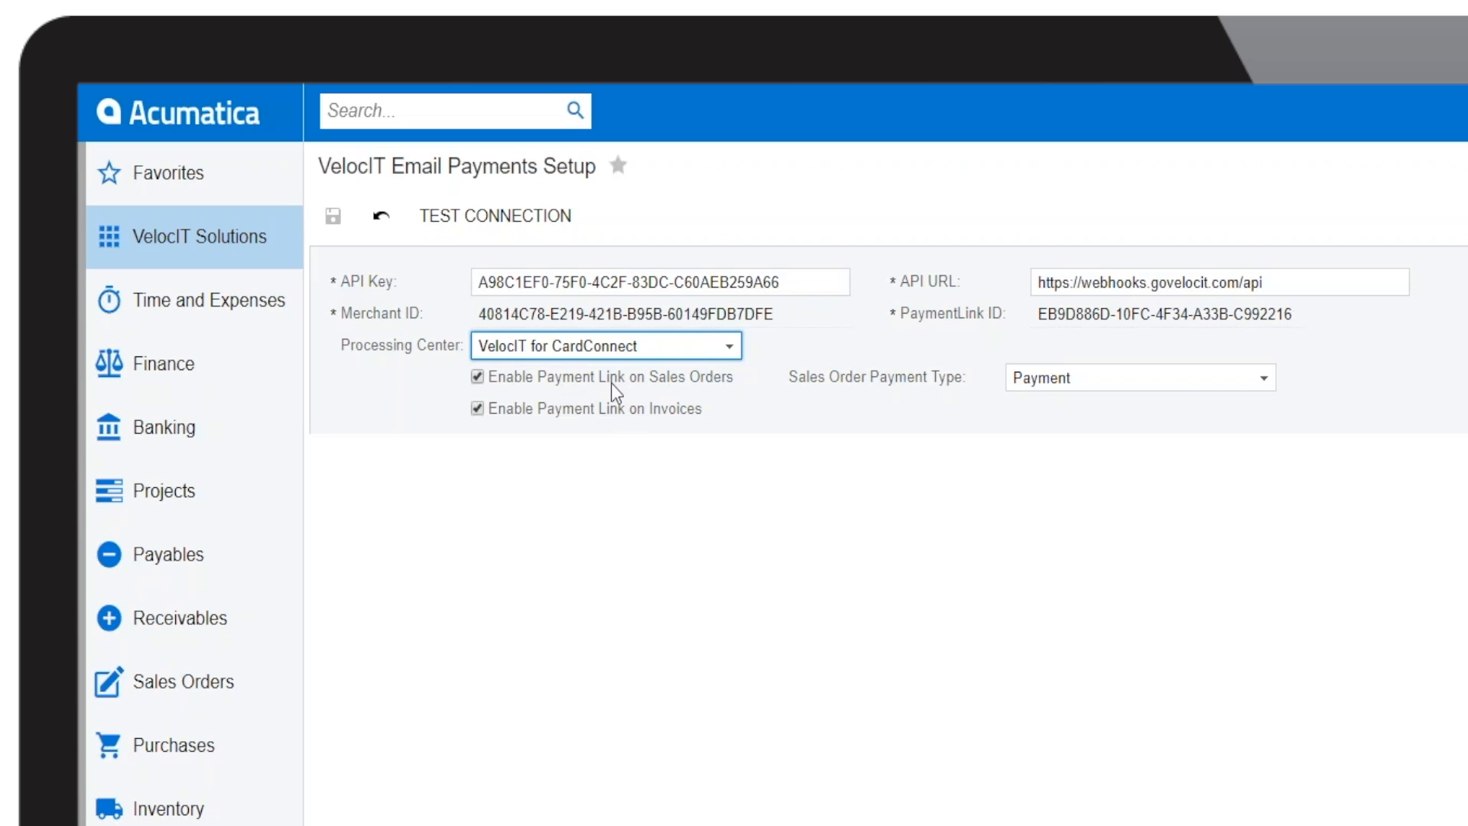
# Step: Switch the Sales Order Payment Type to Prepayment and back to Payment
pyautogui.click(1250, 388)
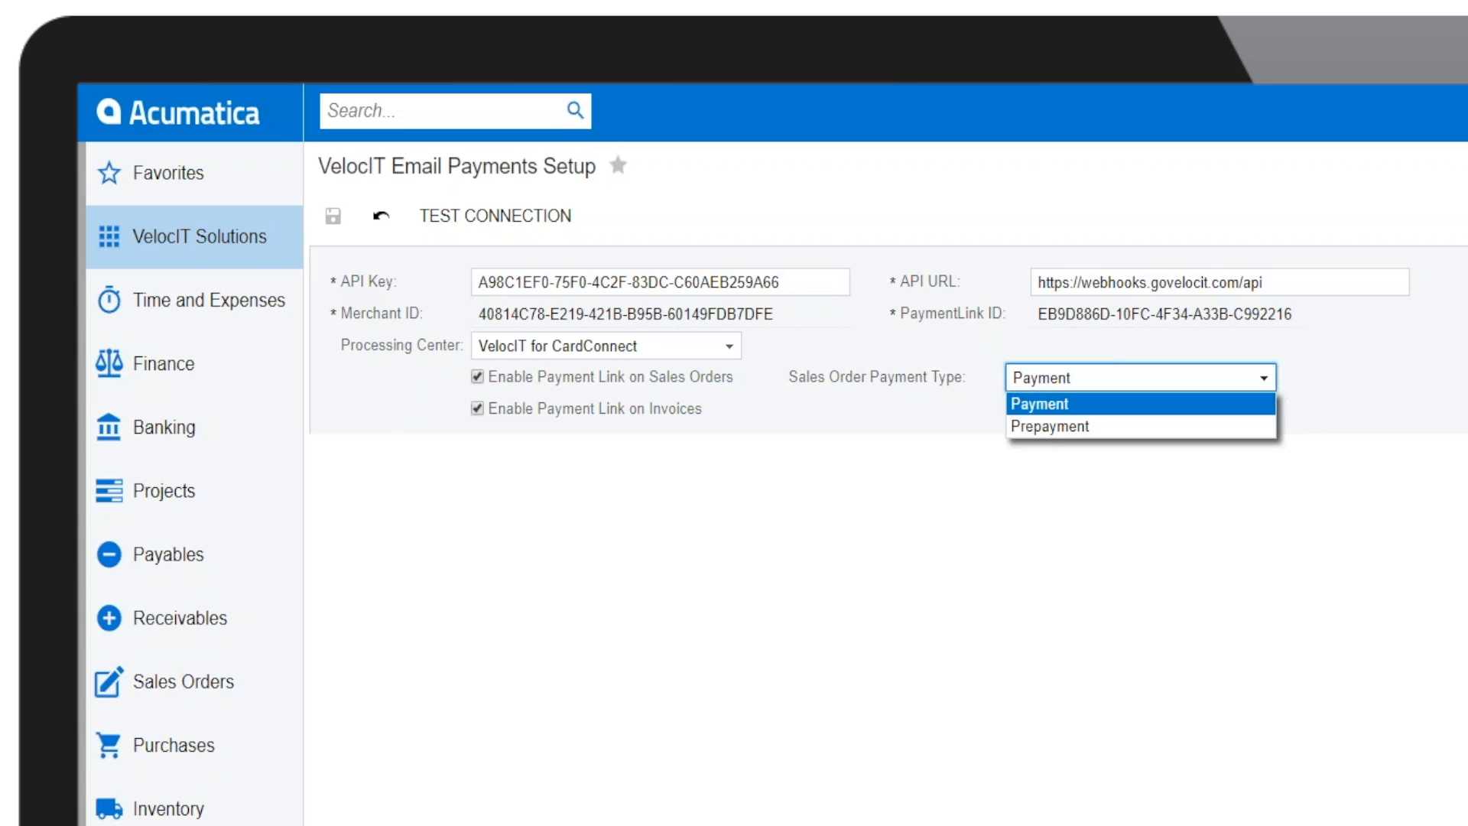
pyautogui.click(1247, 426)
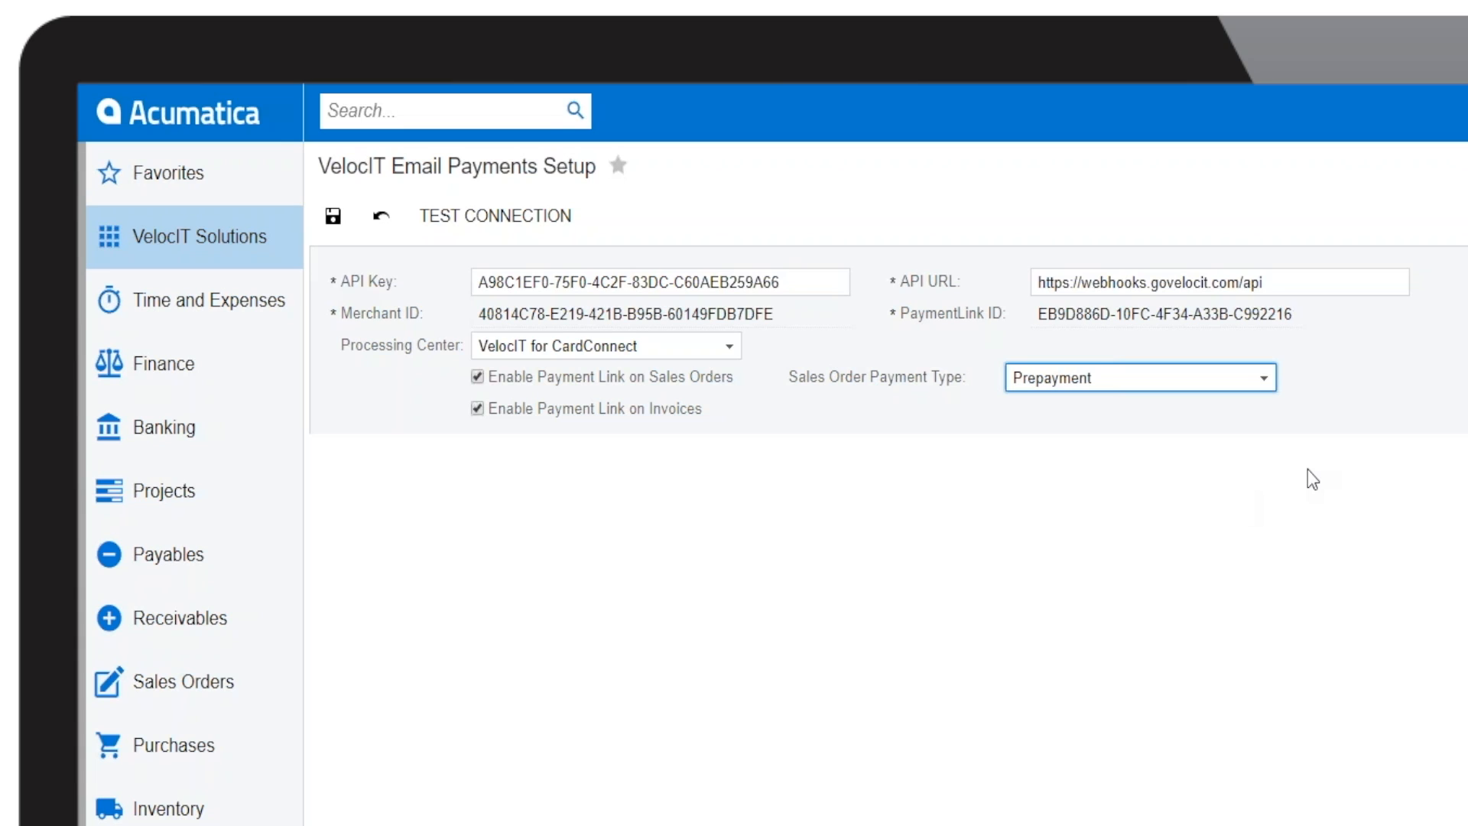
pyautogui.click(1264, 381)
pyautogui.click(1055, 406)
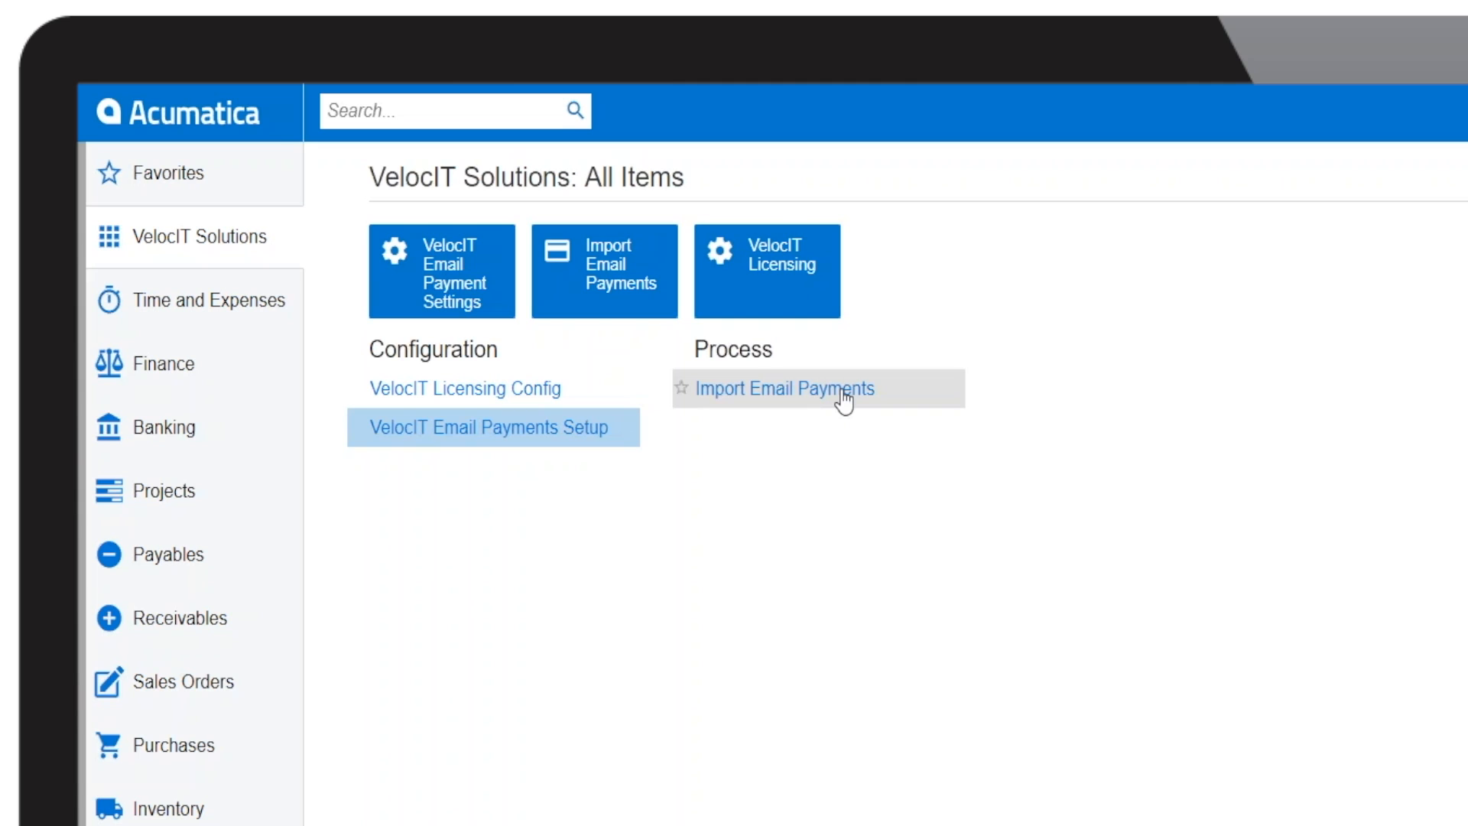
# Step: Create a new sales order of type SO and assign the customer to it
pyautogui.click(212, 256)
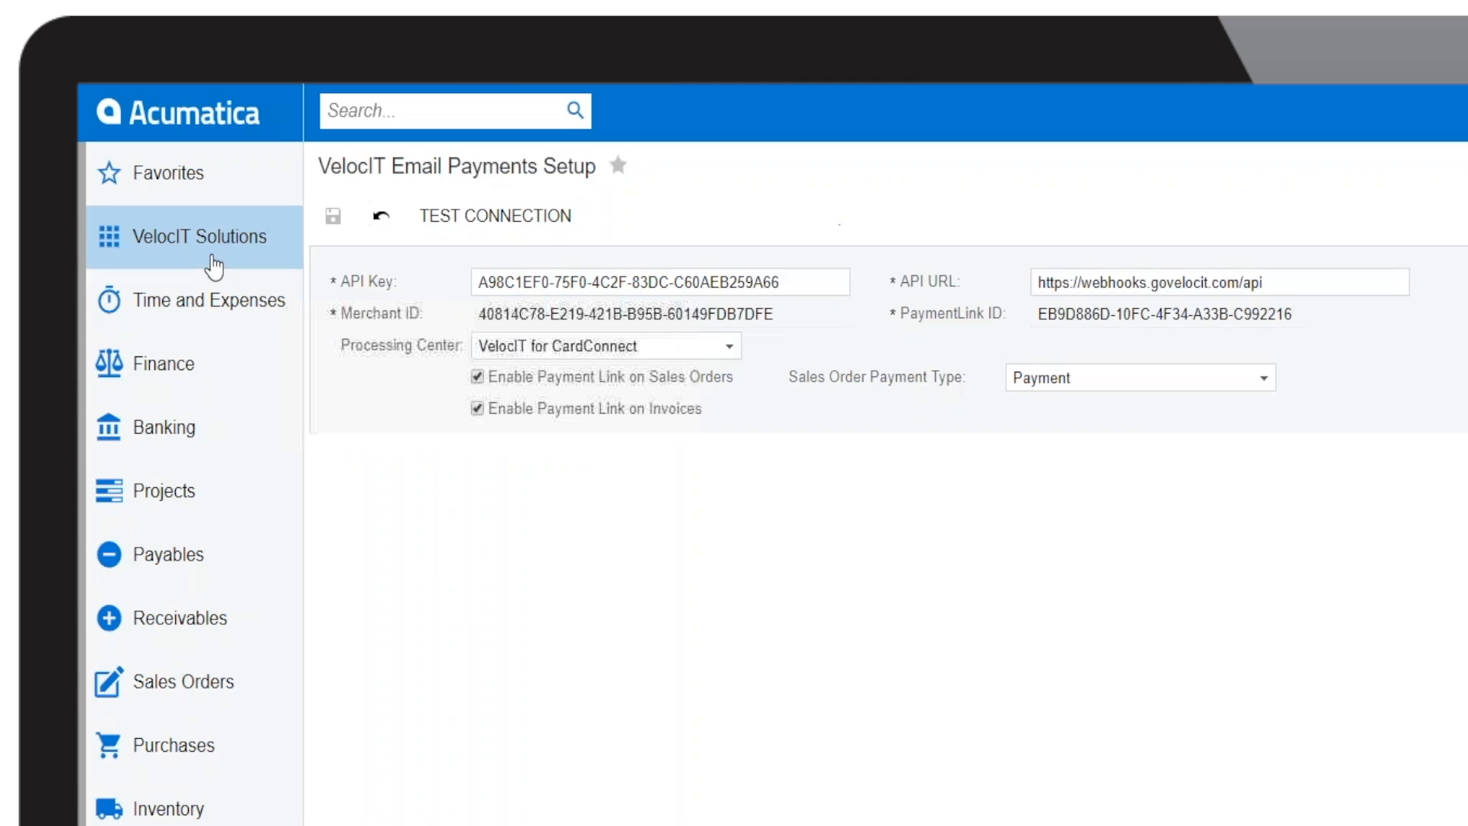
pyautogui.click(222, 696)
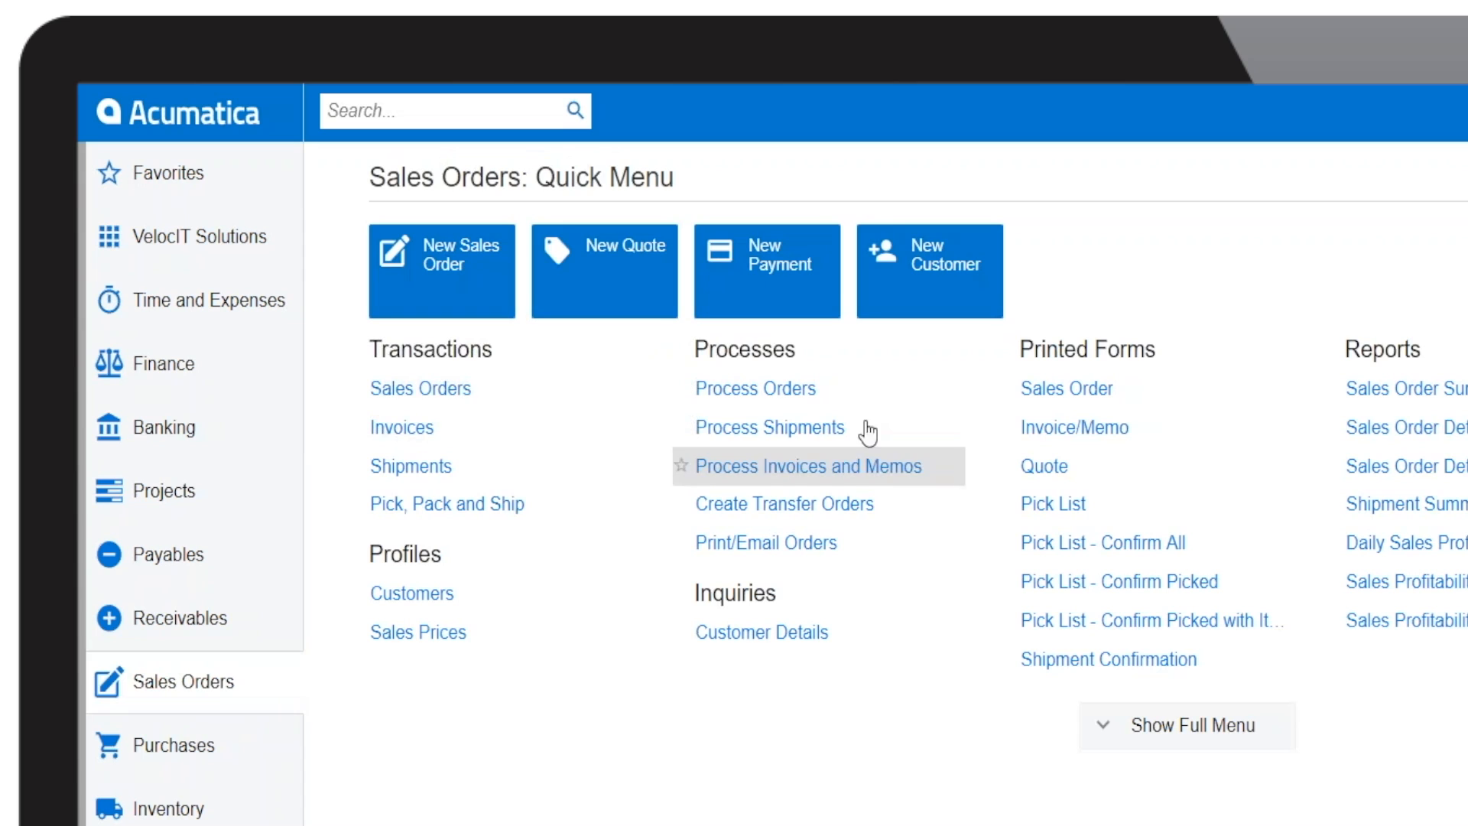
pyautogui.click(464, 390)
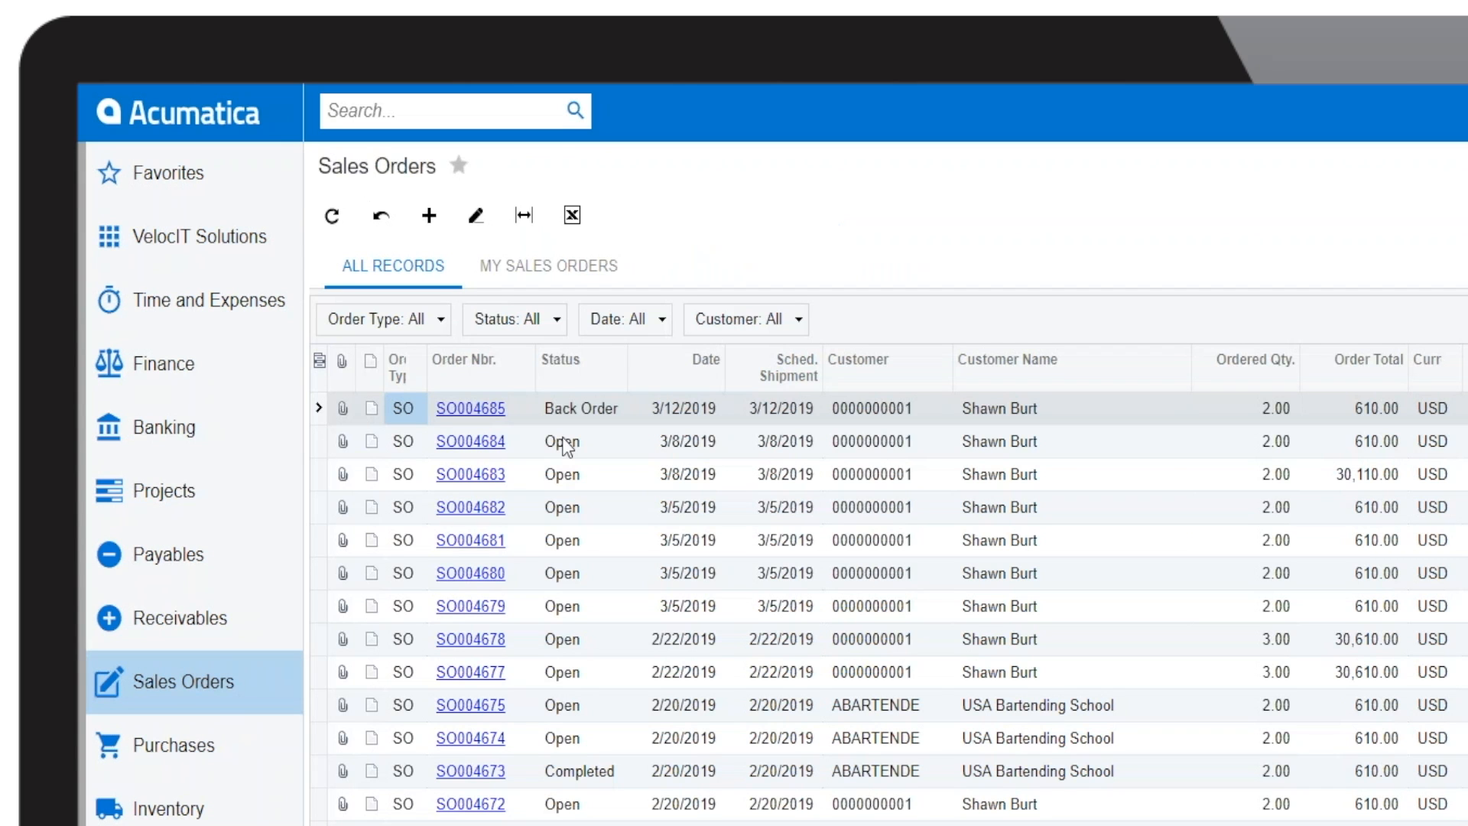
pyautogui.click(429, 218)
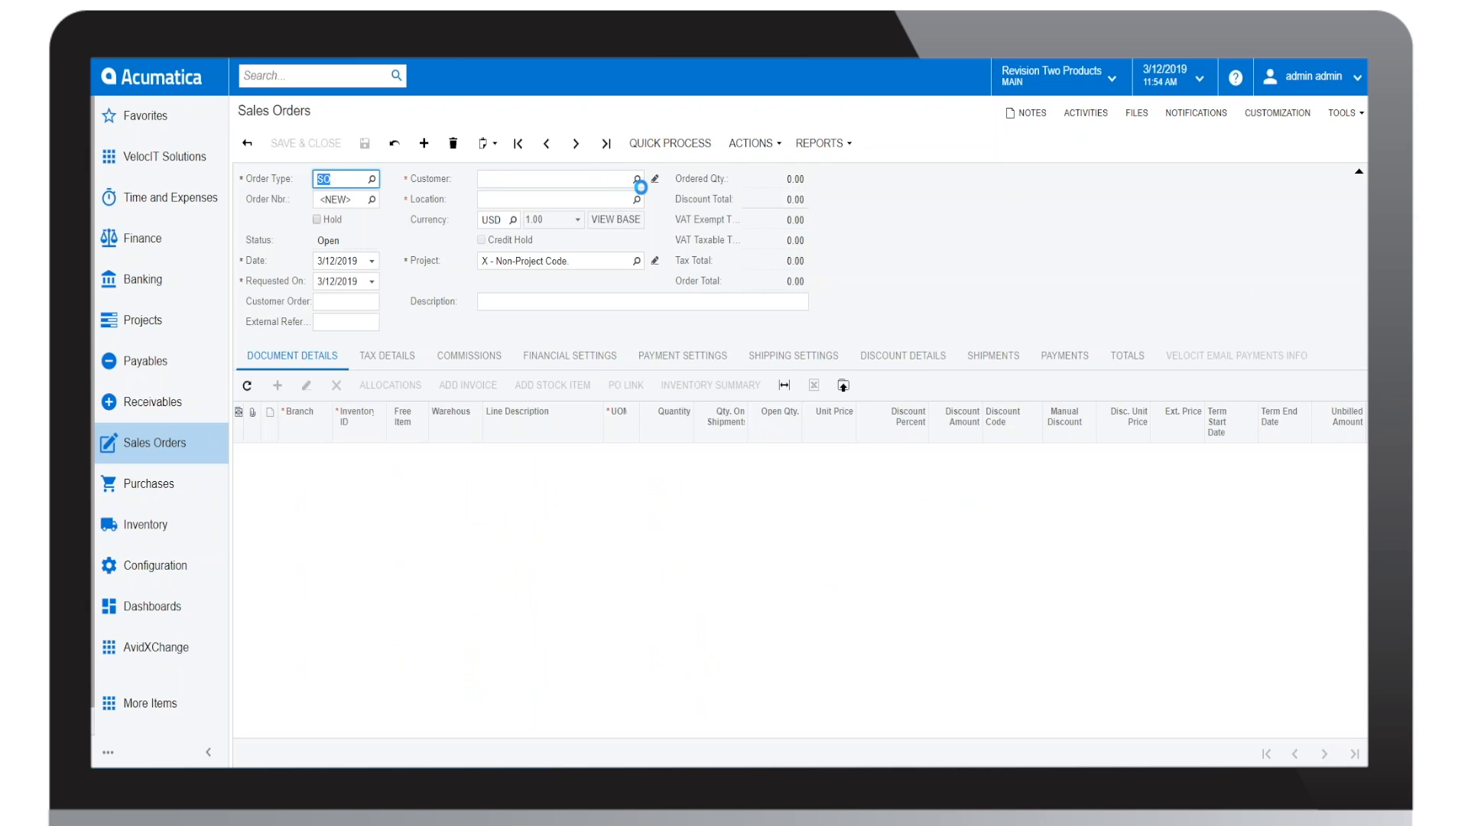
pyautogui.click(636, 178)
pyautogui.doubleClick(578, 283)
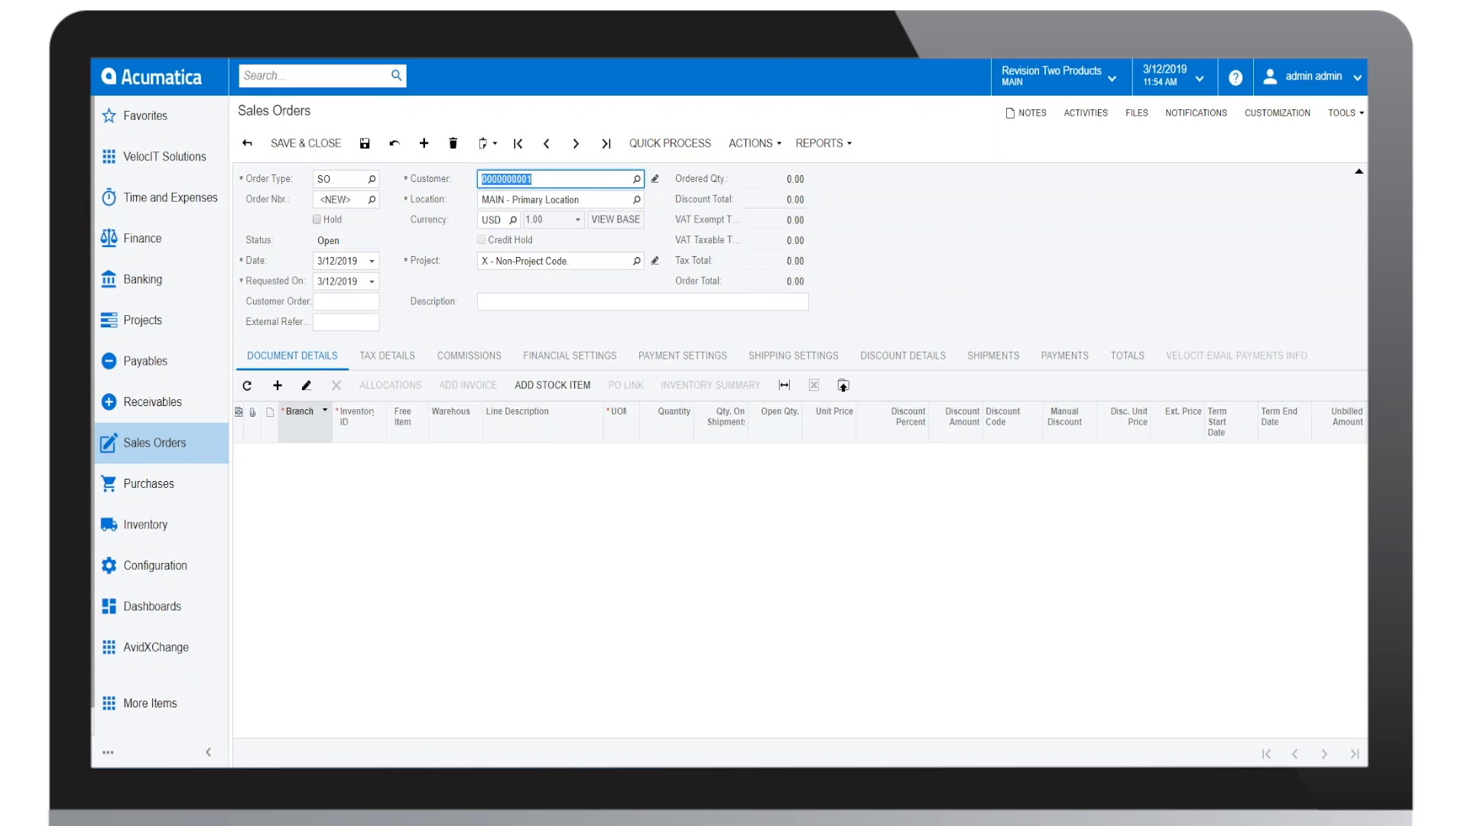
pyautogui.click(306, 384)
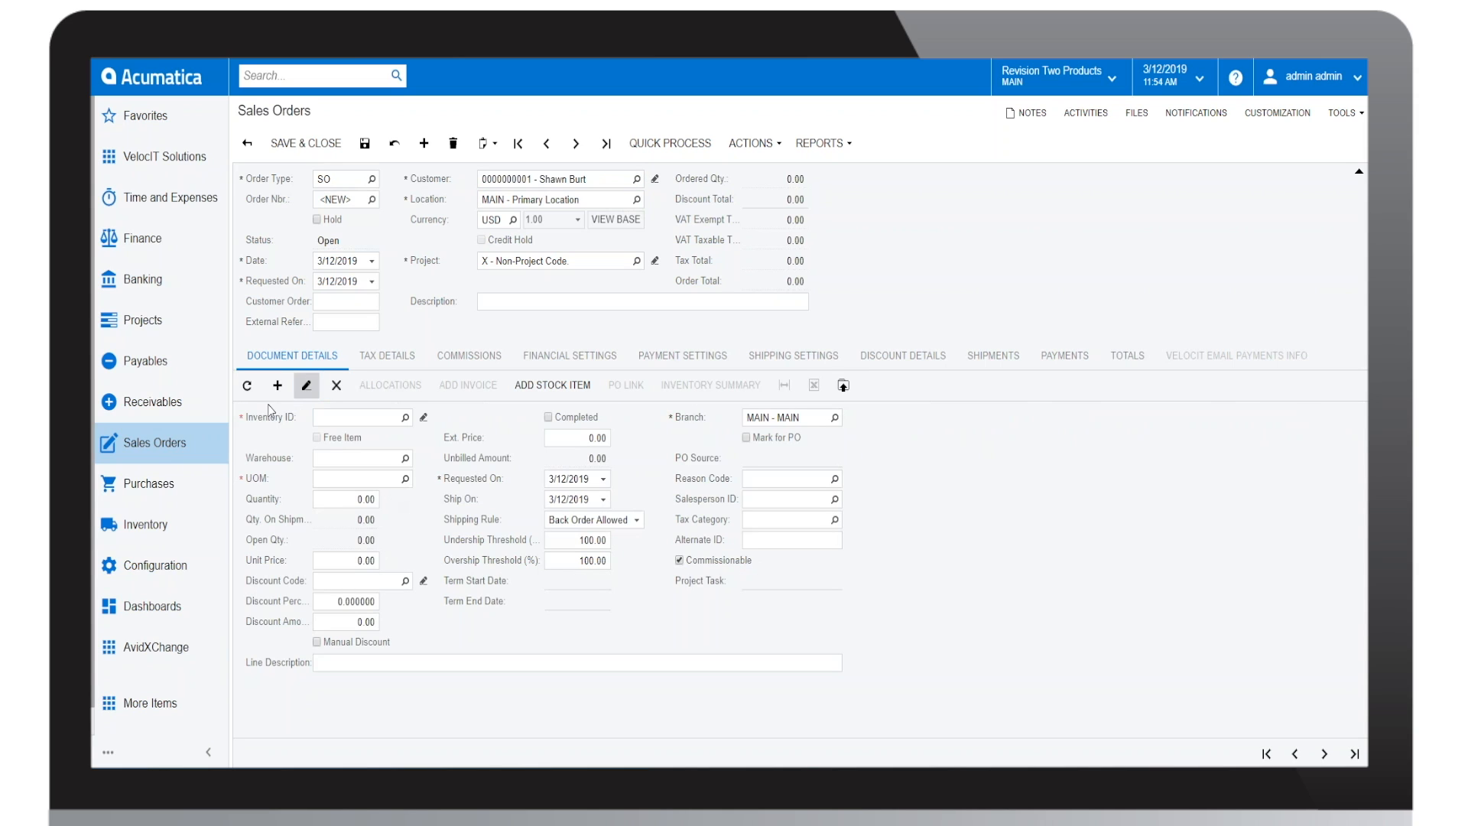
pyautogui.click(306, 386)
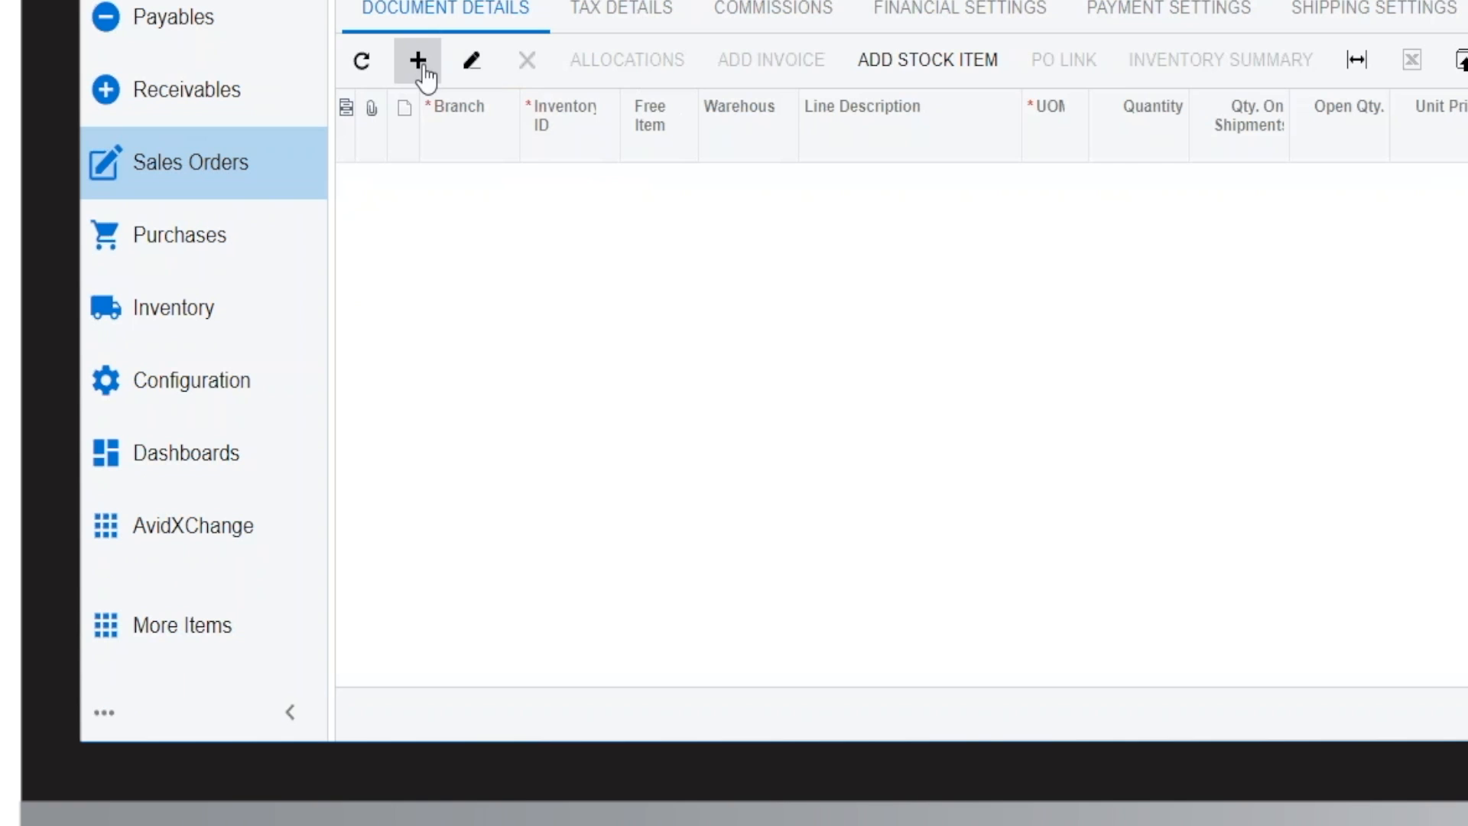
pyautogui.click(425, 73)
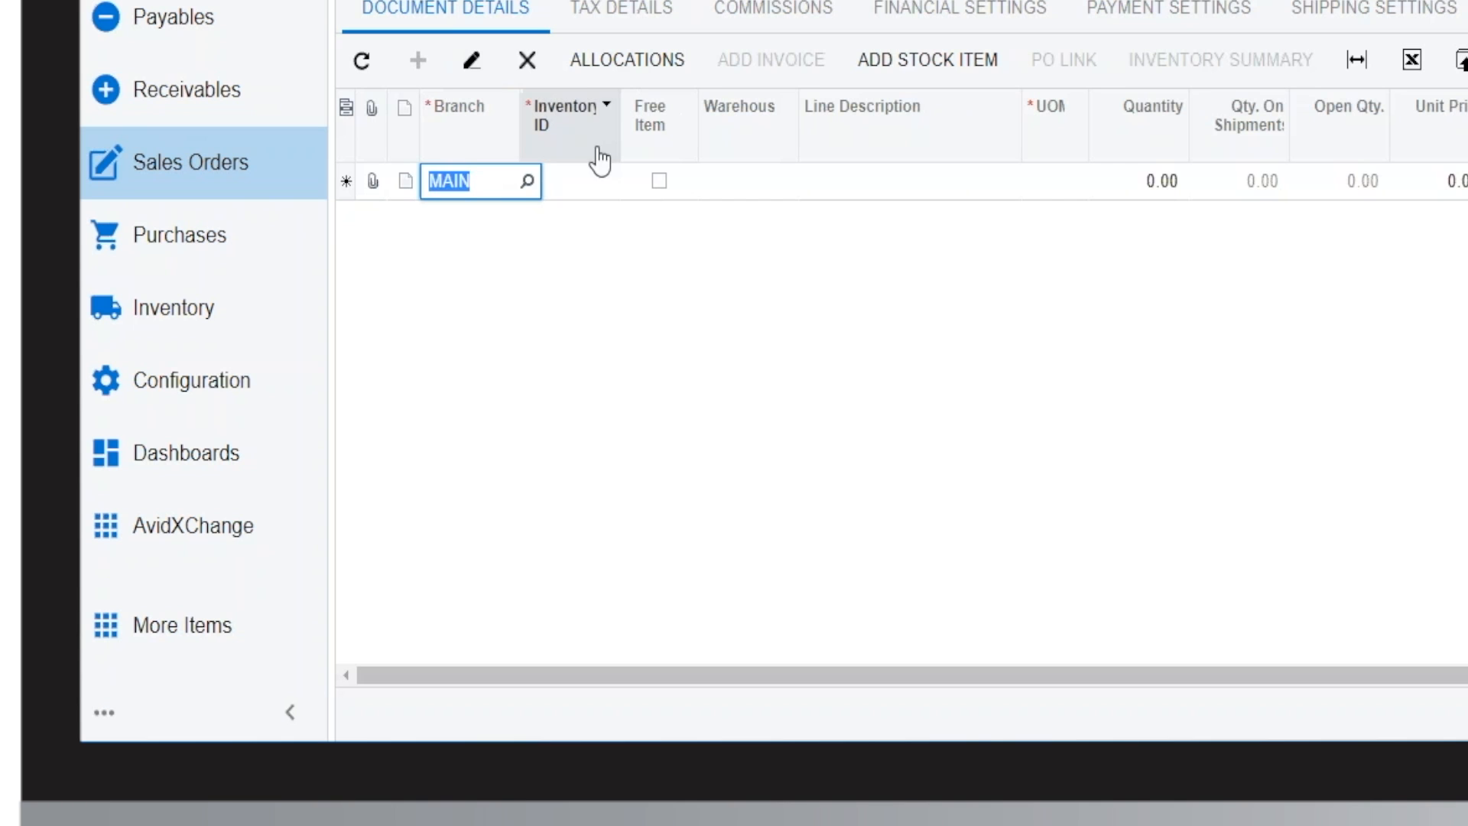
pyautogui.click(535, 70)
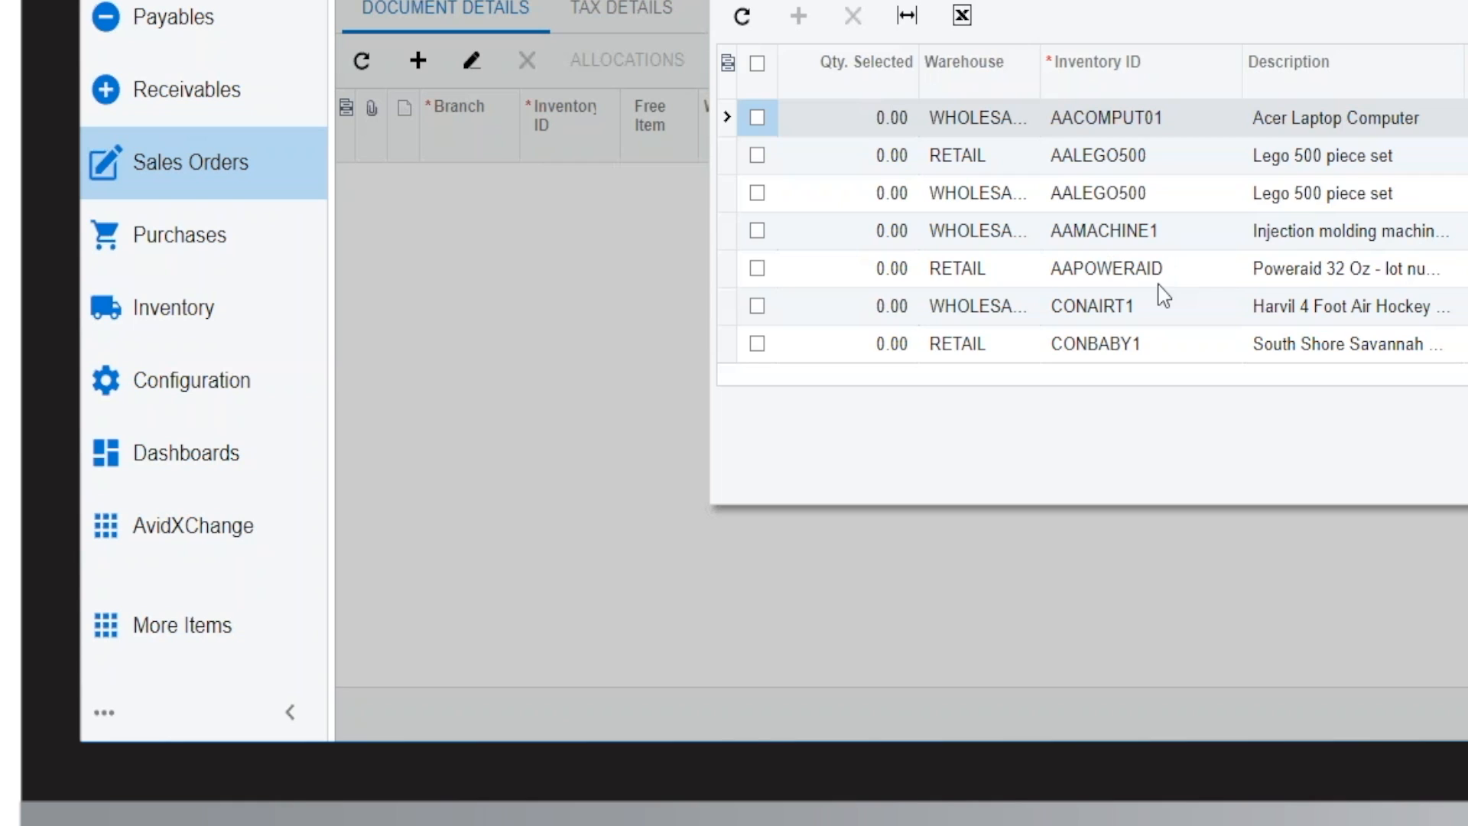
# Step: Add stock item AAPOWERAID from the RETAIL warehouse to the order, set its quantity to 100, and save the order
pyautogui.click(757, 268)
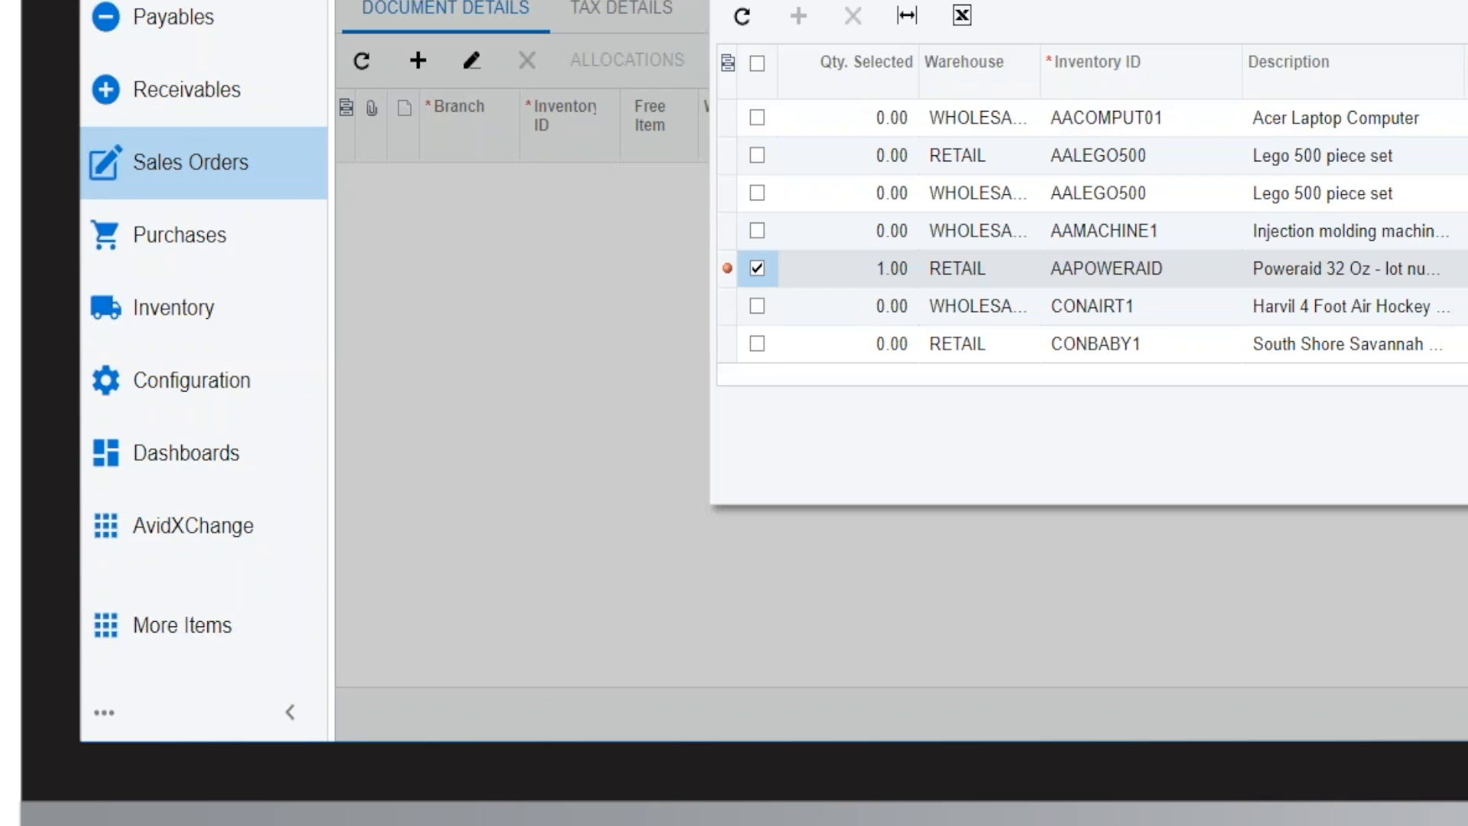
pyautogui.click(1159, 180)
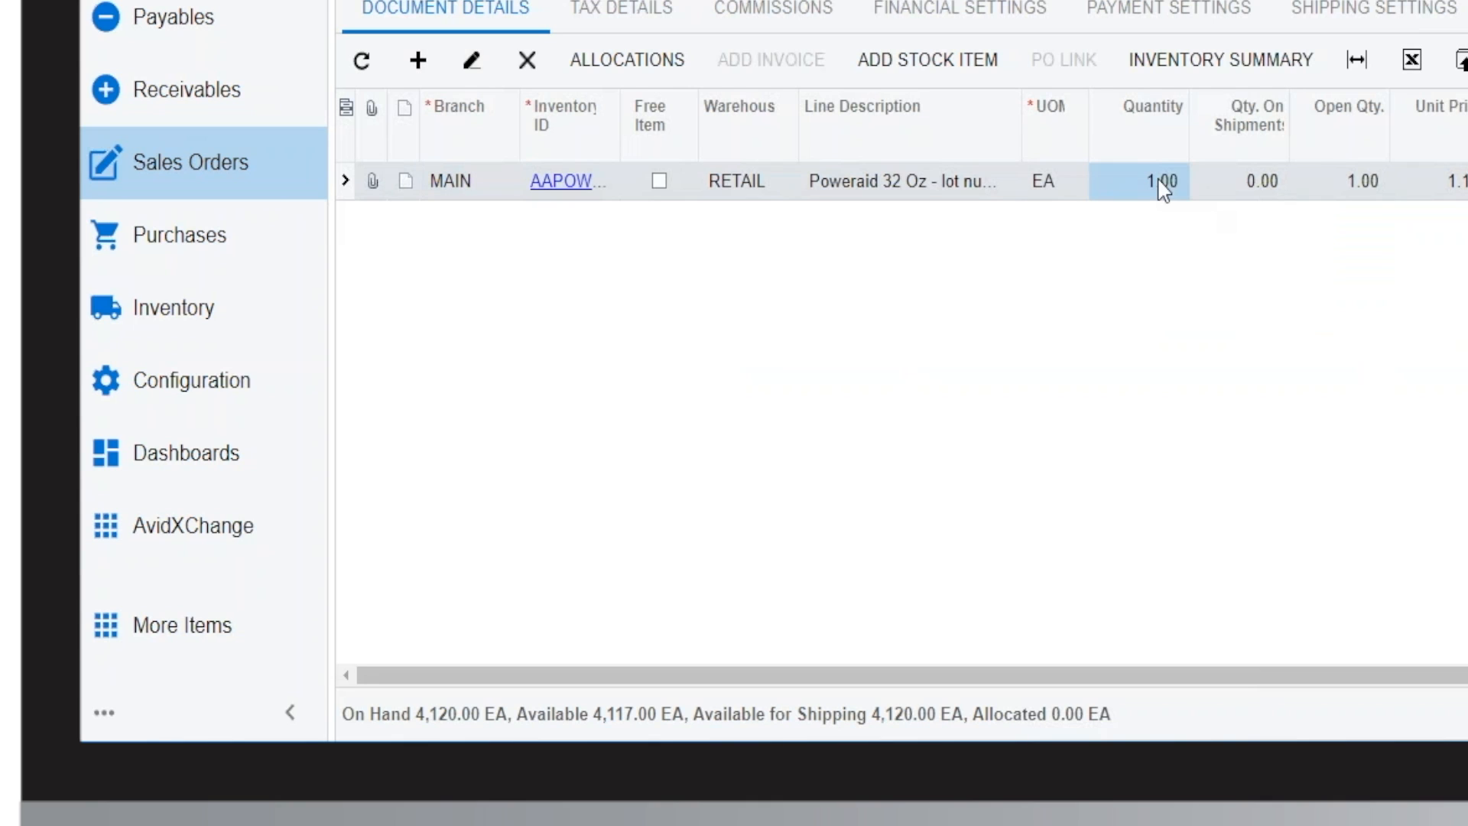
pyautogui.click(1163, 184)
pyautogui.write('100')
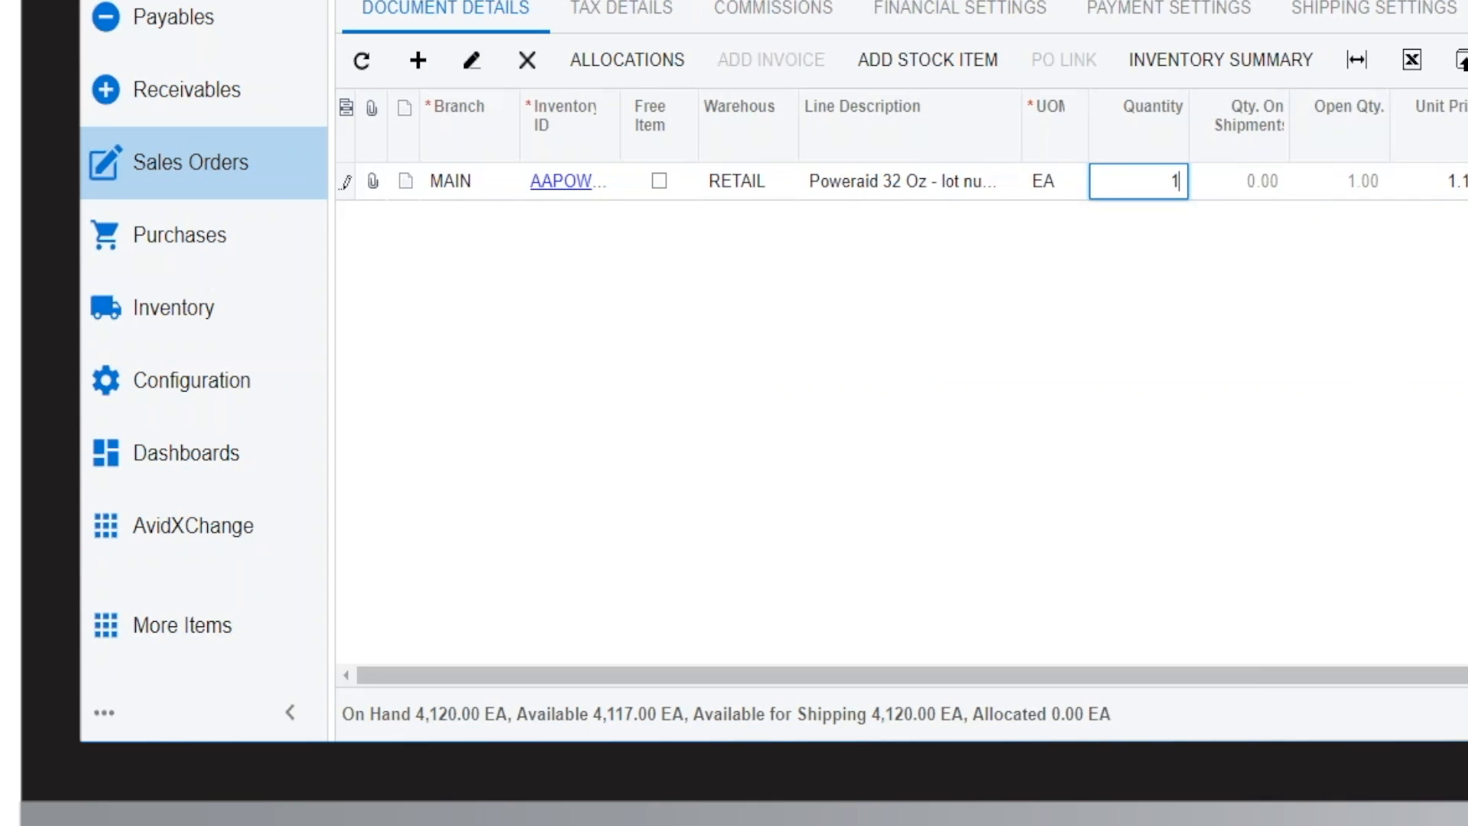
pyautogui.click(1261, 196)
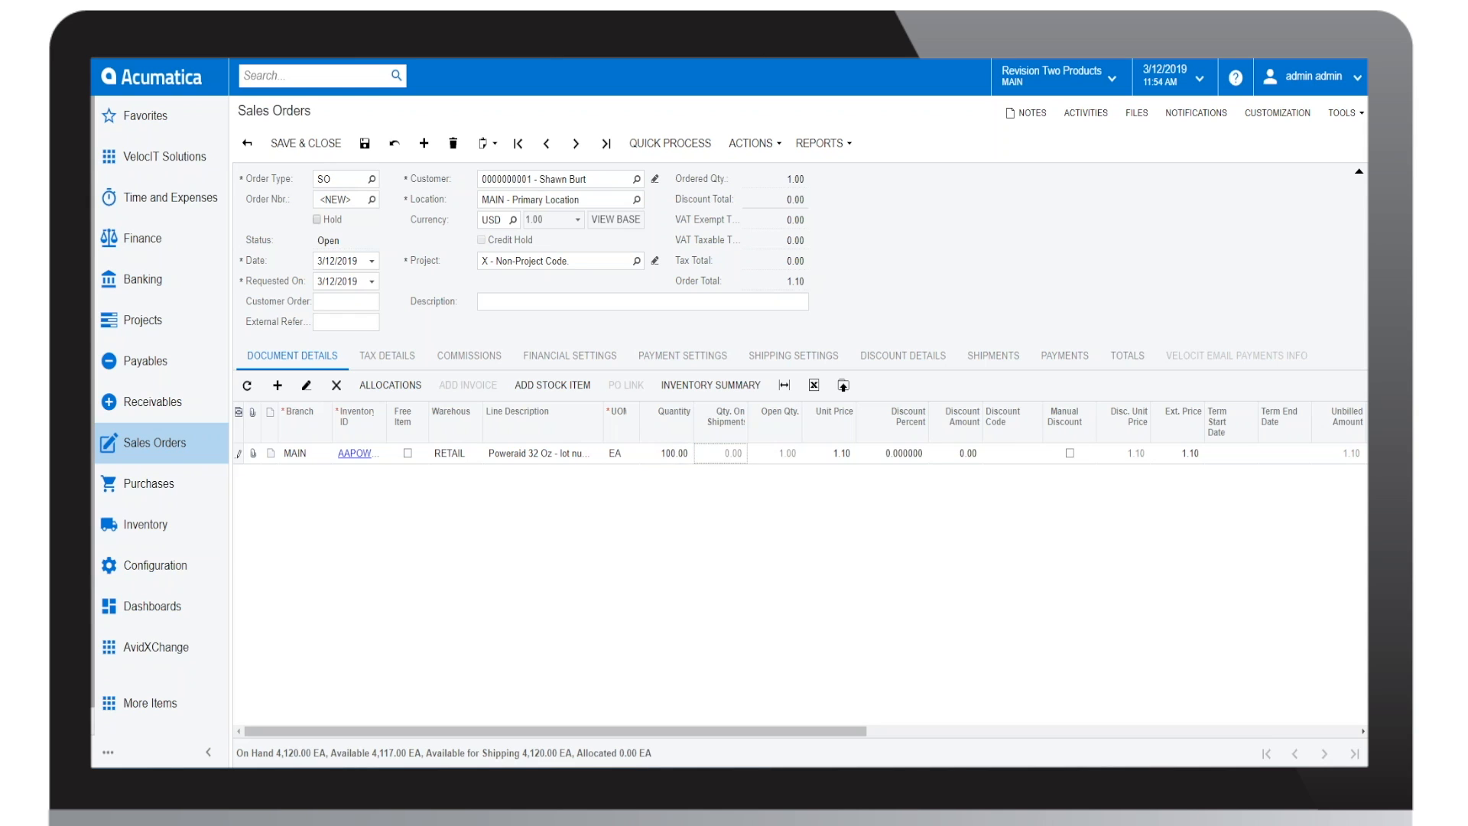
pyautogui.press('Tab')
pyautogui.press('Tab')
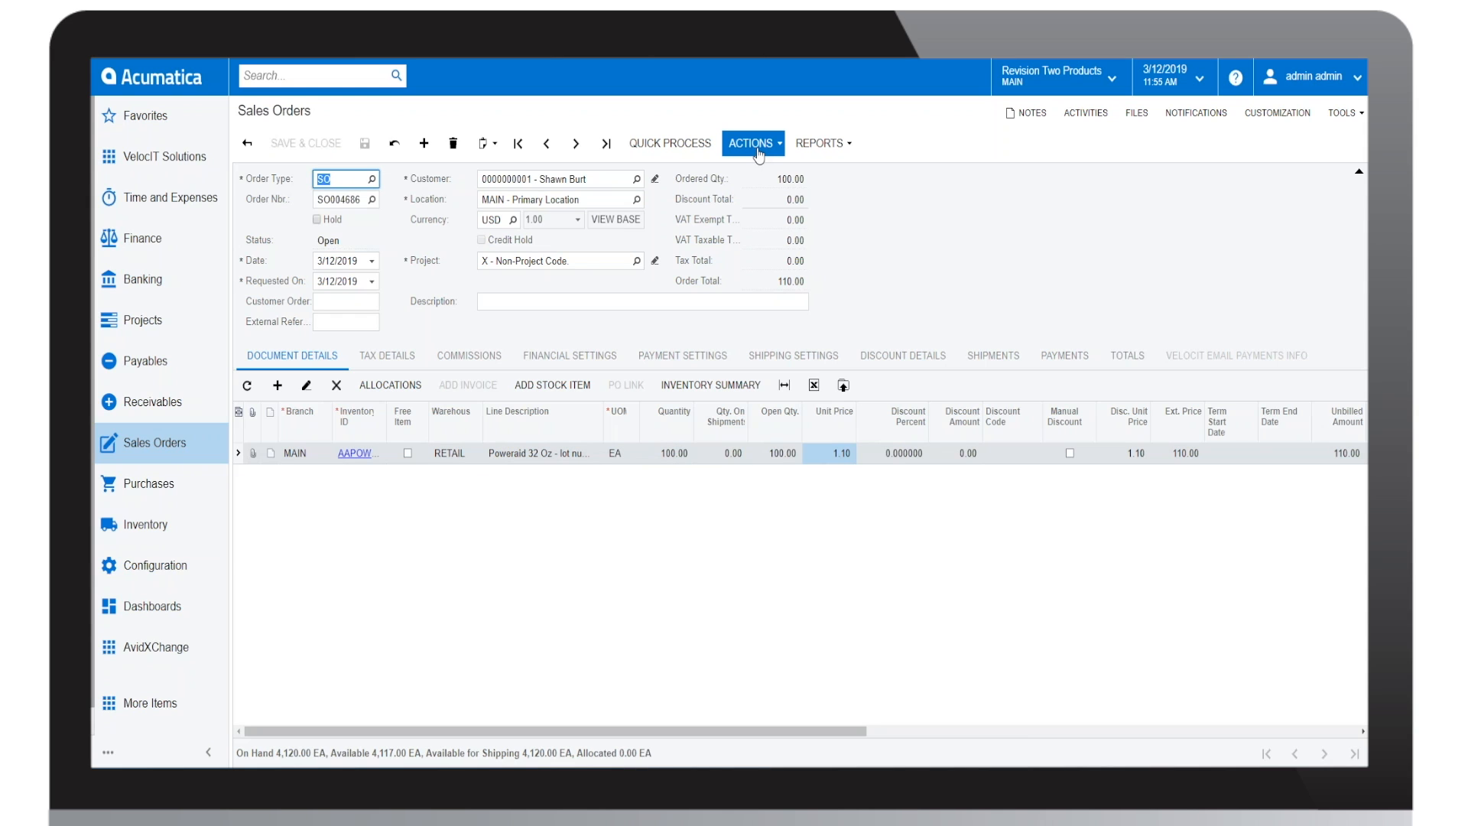
# Step: Email the sales order to the customer and process the outgoing message from the order's activities
pyautogui.click(757, 152)
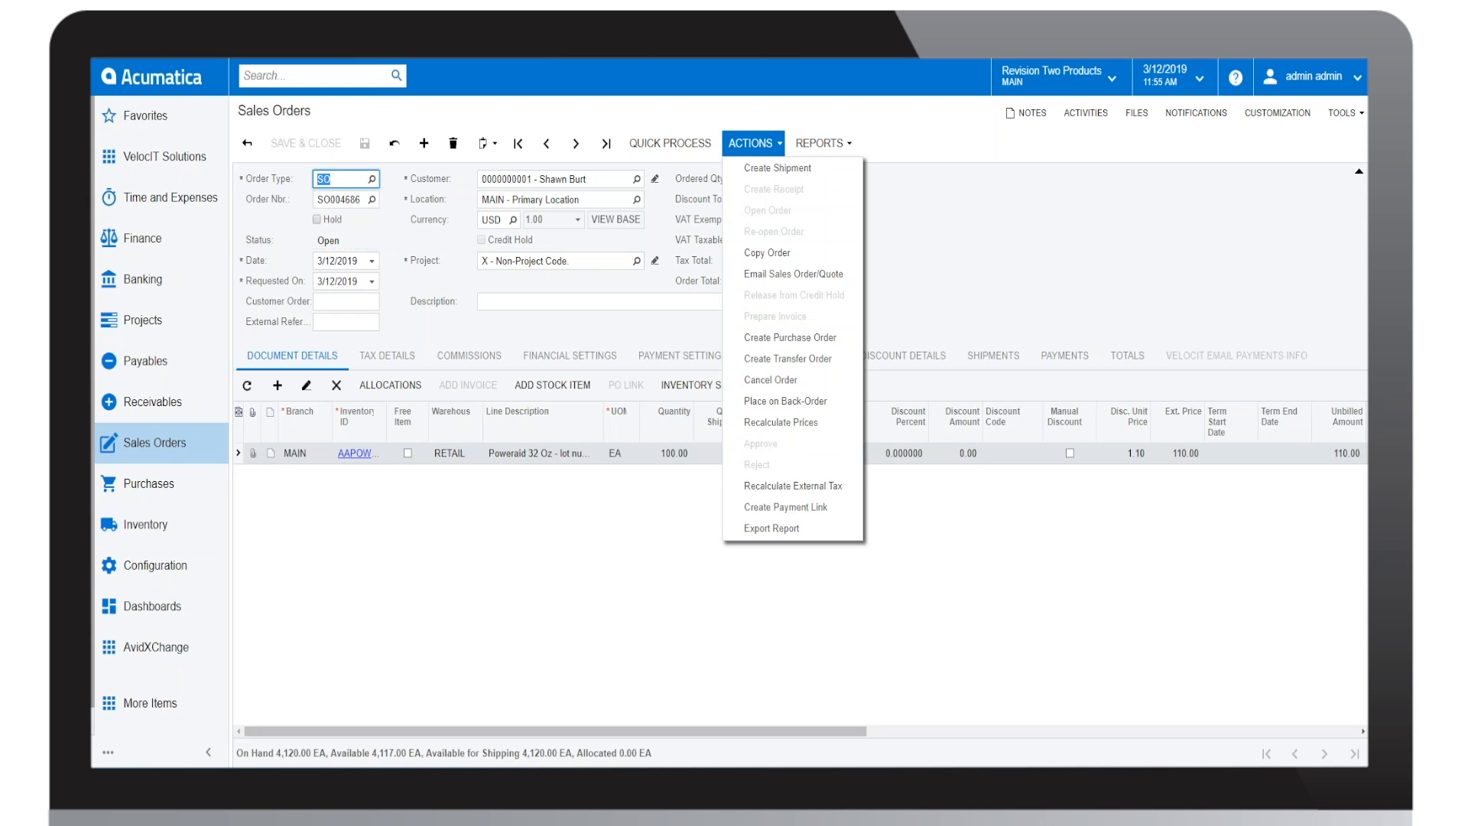
pyautogui.click(801, 282)
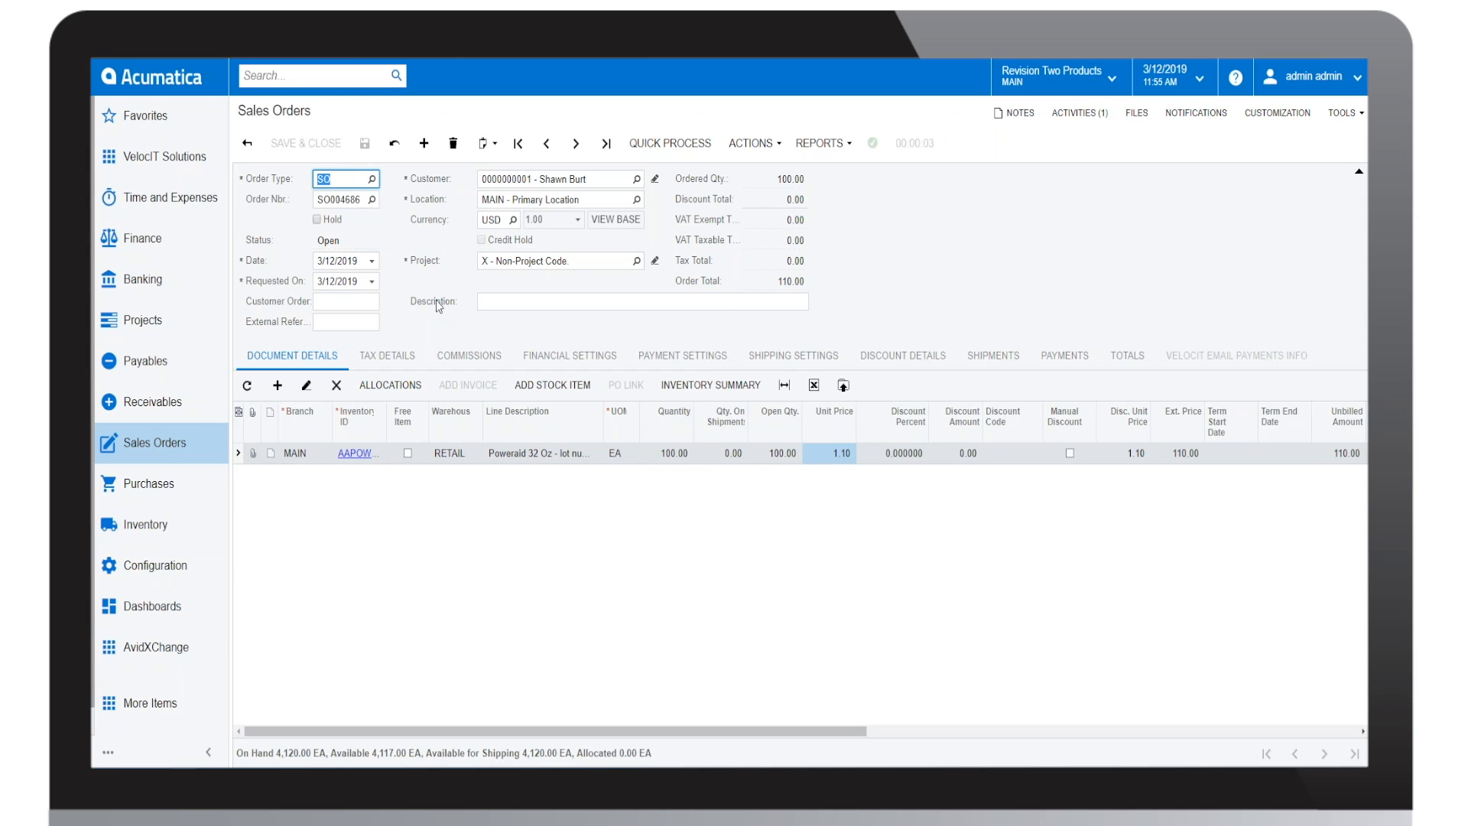
pyautogui.click(1086, 123)
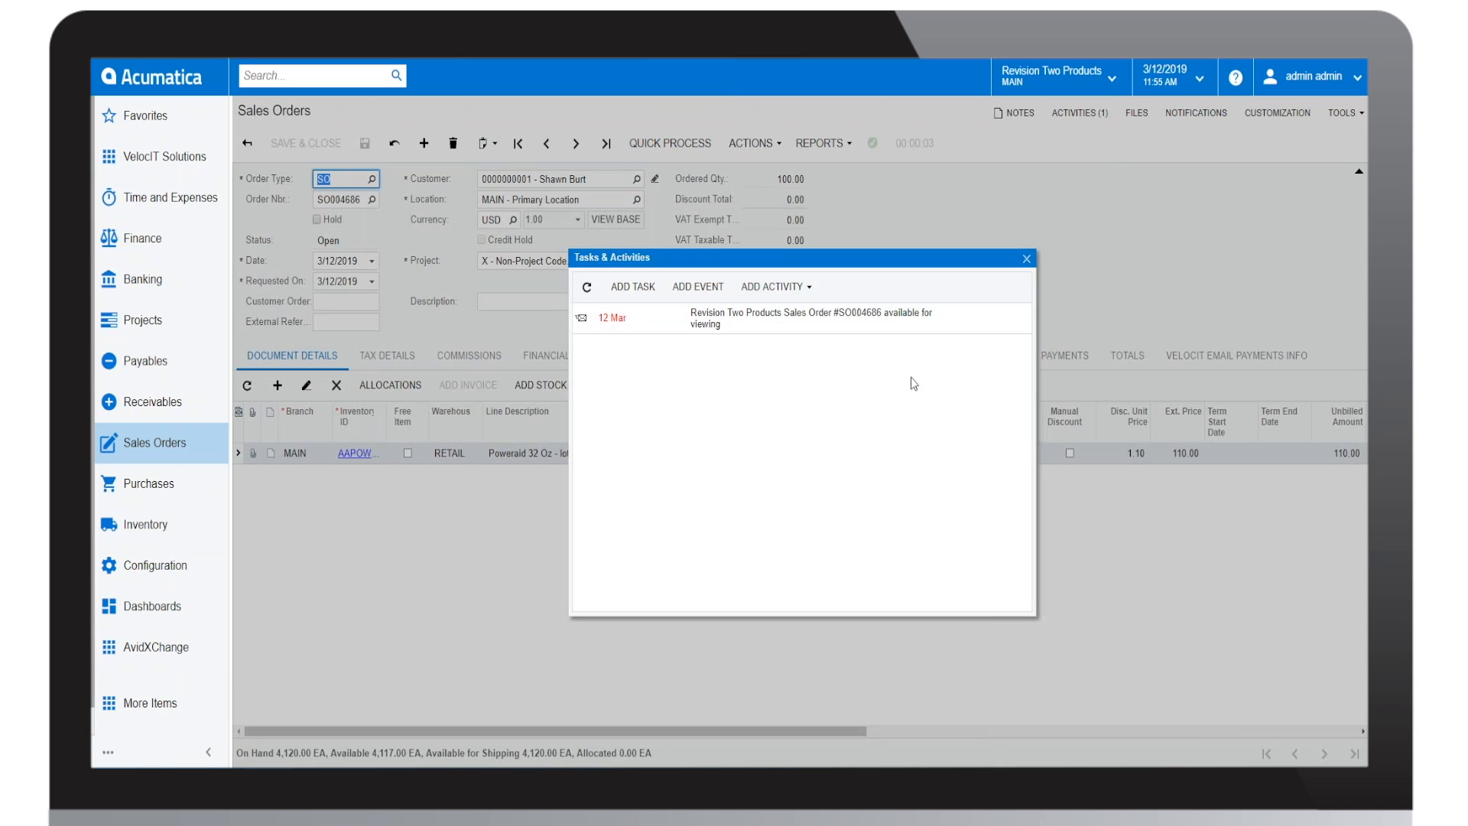
pyautogui.doubleClick(860, 319)
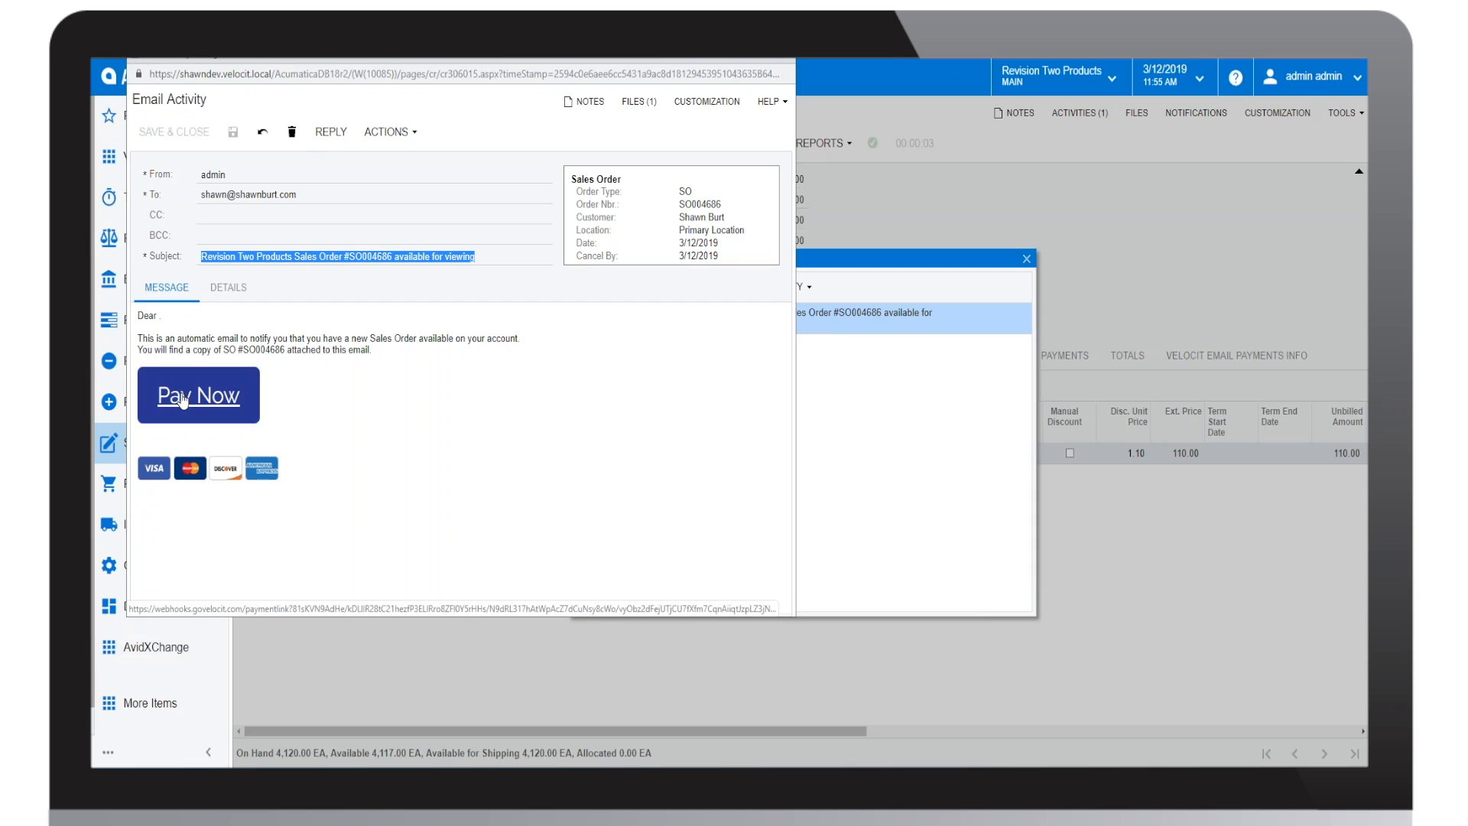
pyautogui.click(386, 133)
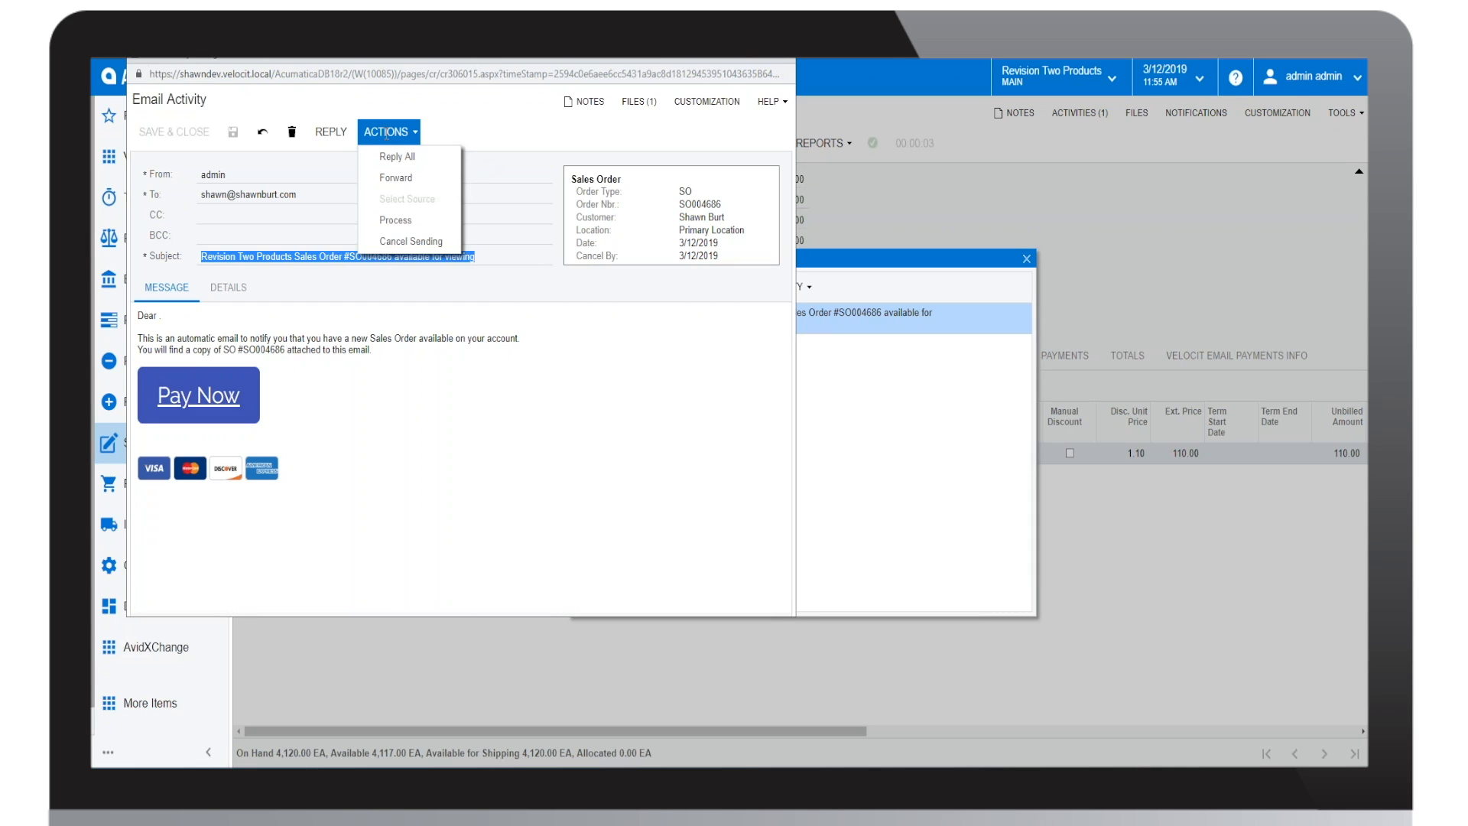
pyautogui.click(412, 222)
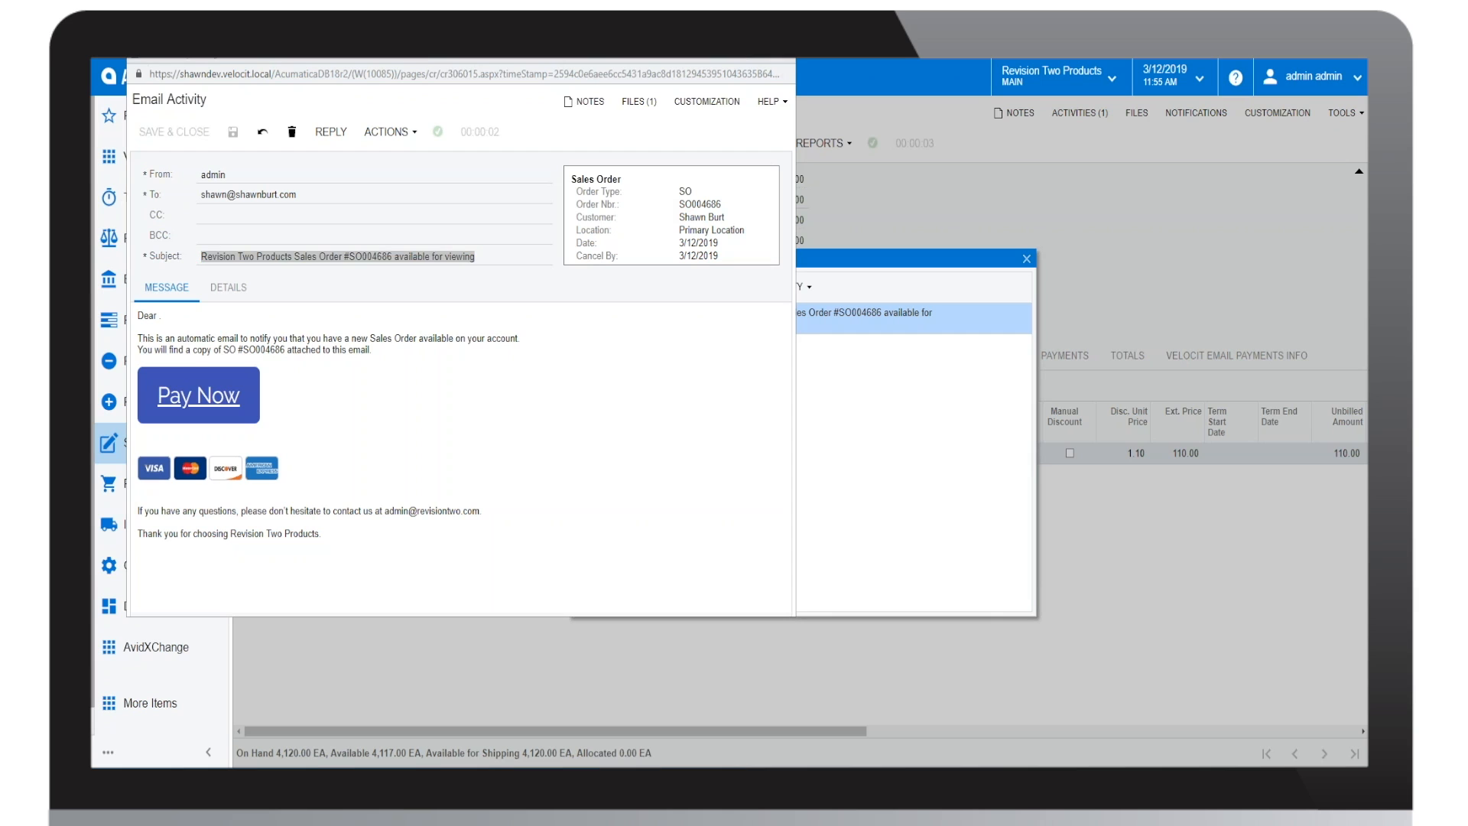
# Step: Bring the received sales order email into view in Gmail and examine its attached sales order PDF
pyautogui.moveTo(1368, 139); pyautogui.dragTo(887, 114)
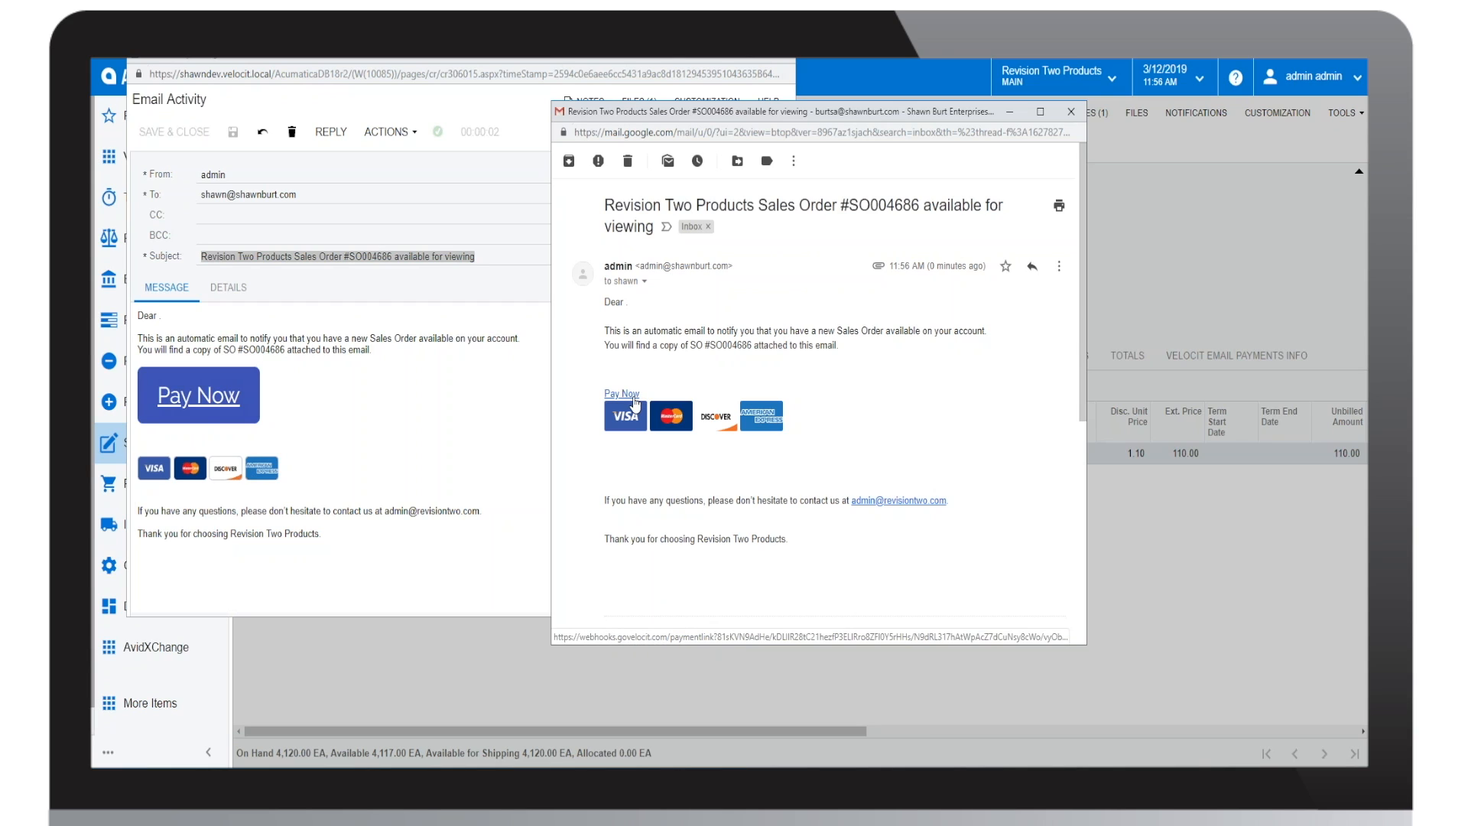
pyautogui.scroll(-4, 680, 355)
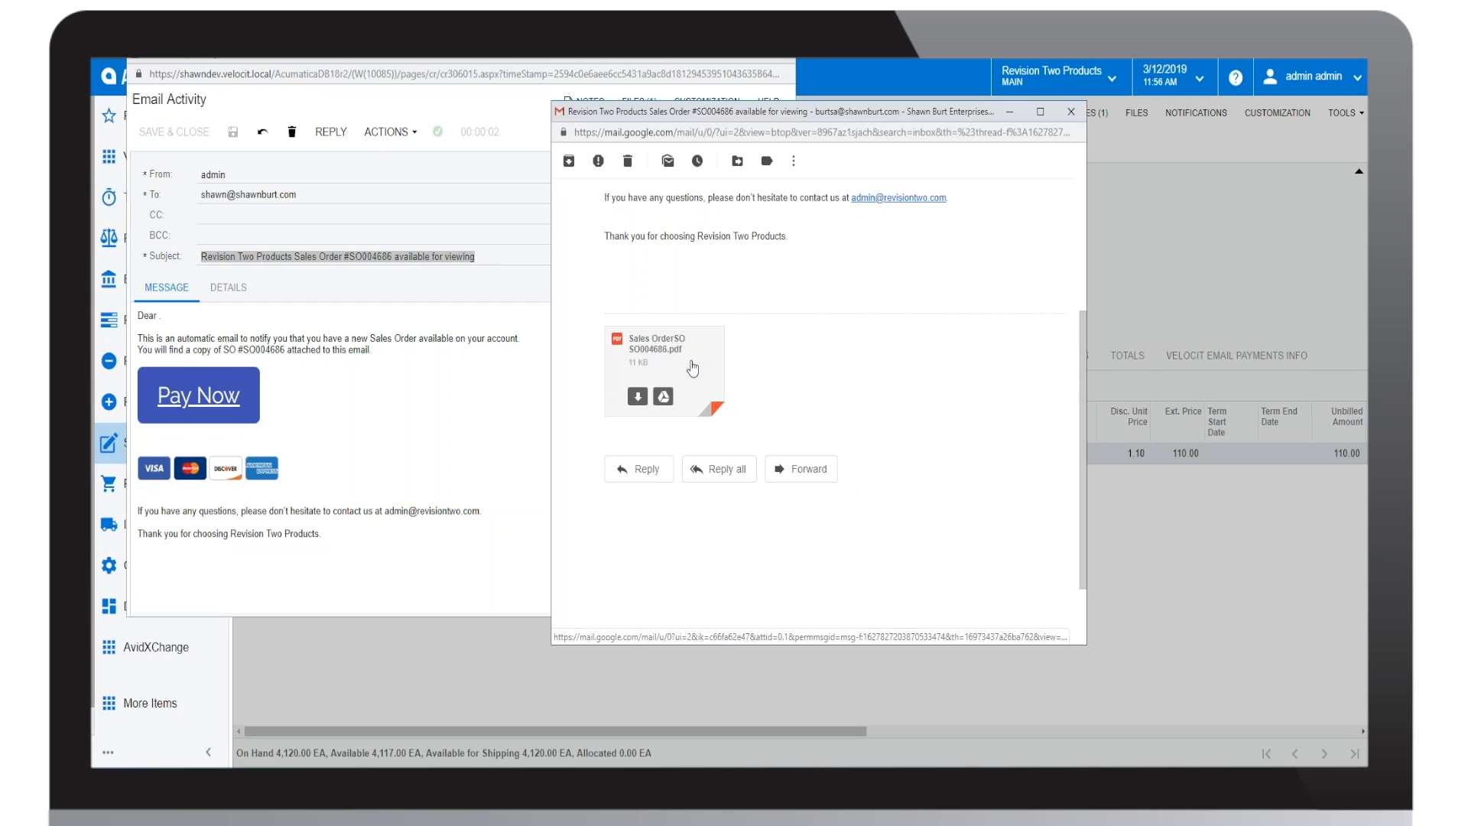
pyautogui.click(692, 369)
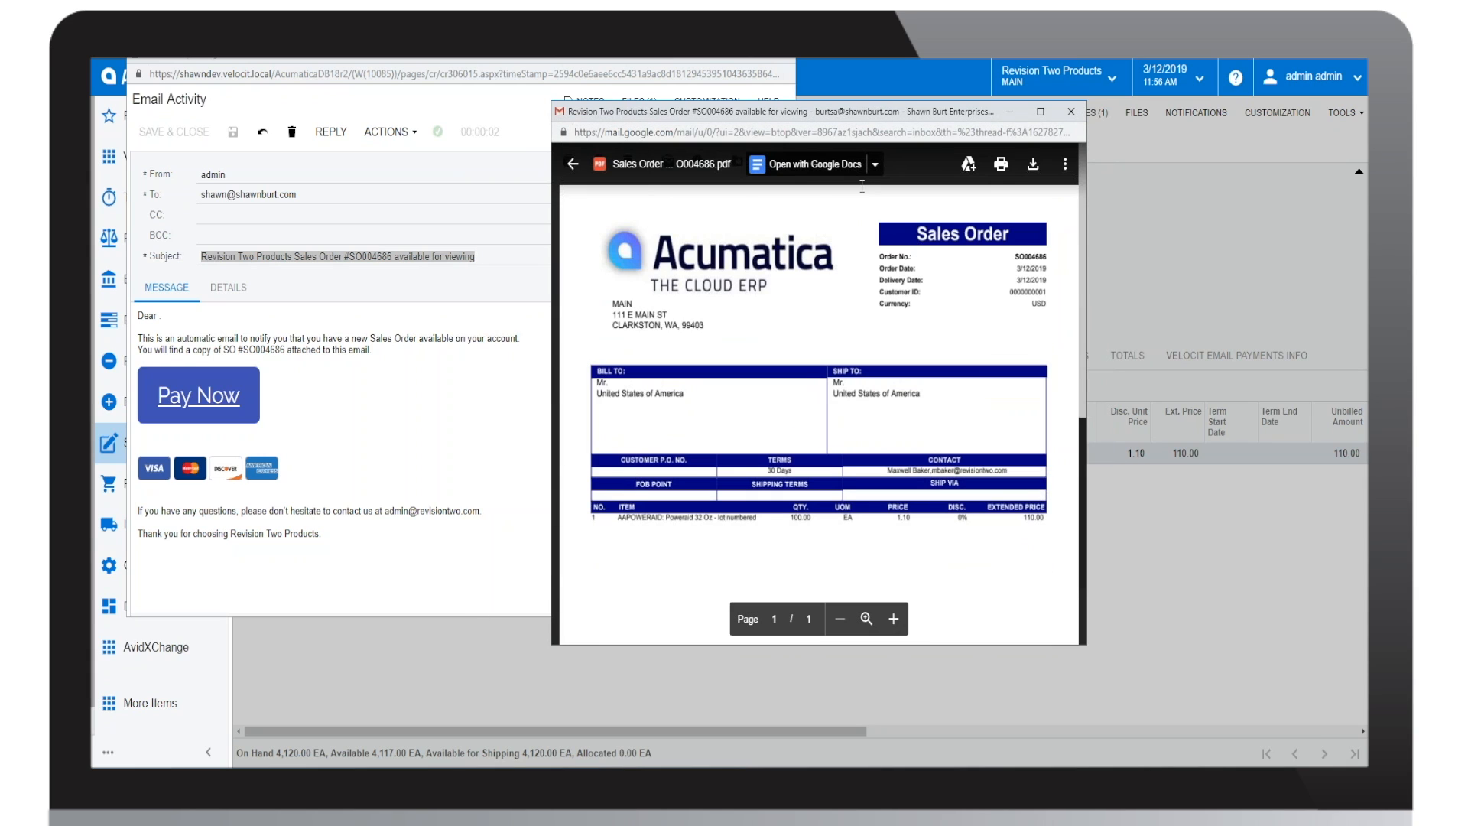
pyautogui.click(573, 163)
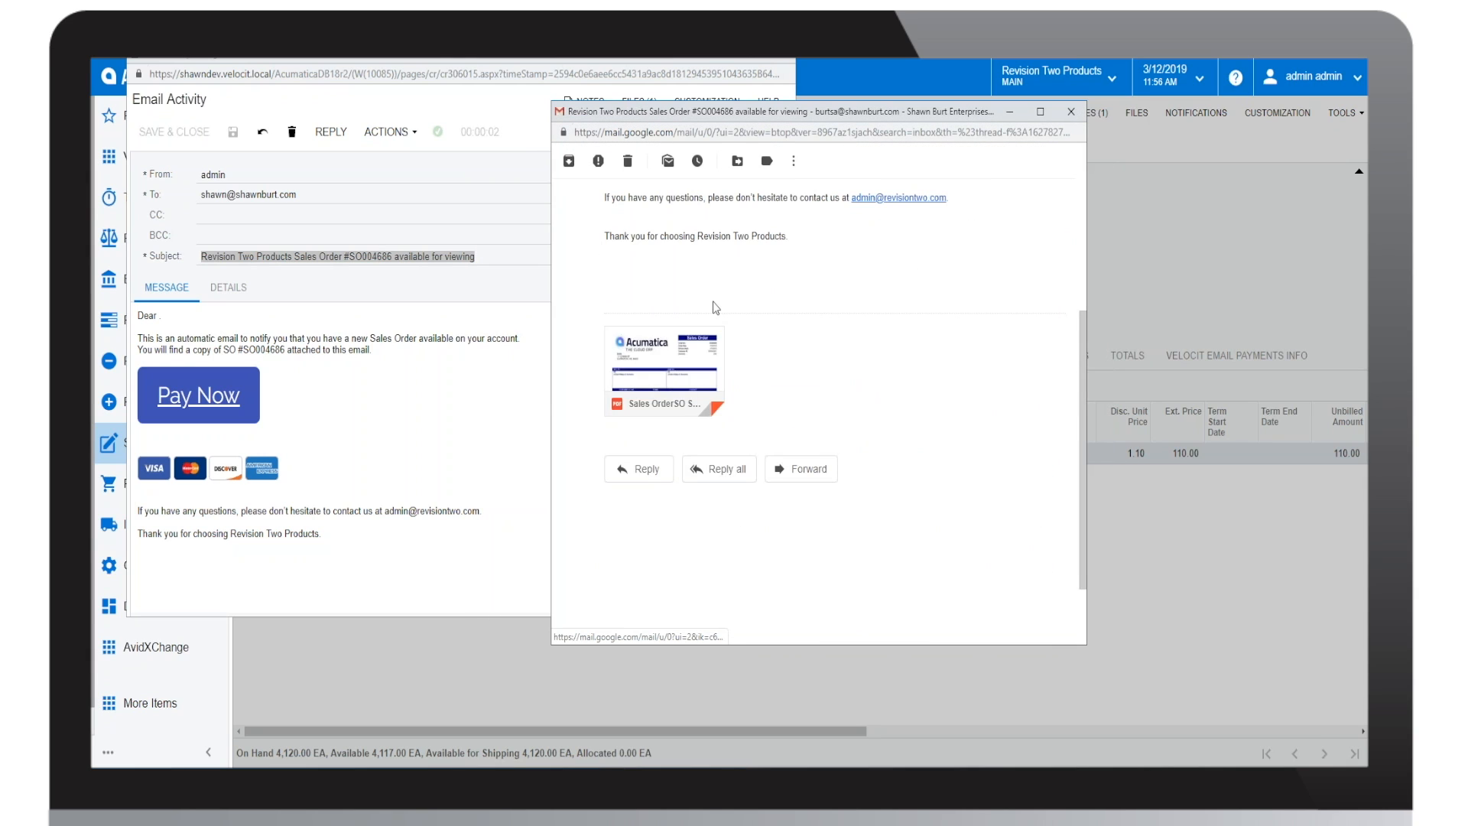
pyautogui.scroll(4, 715, 305)
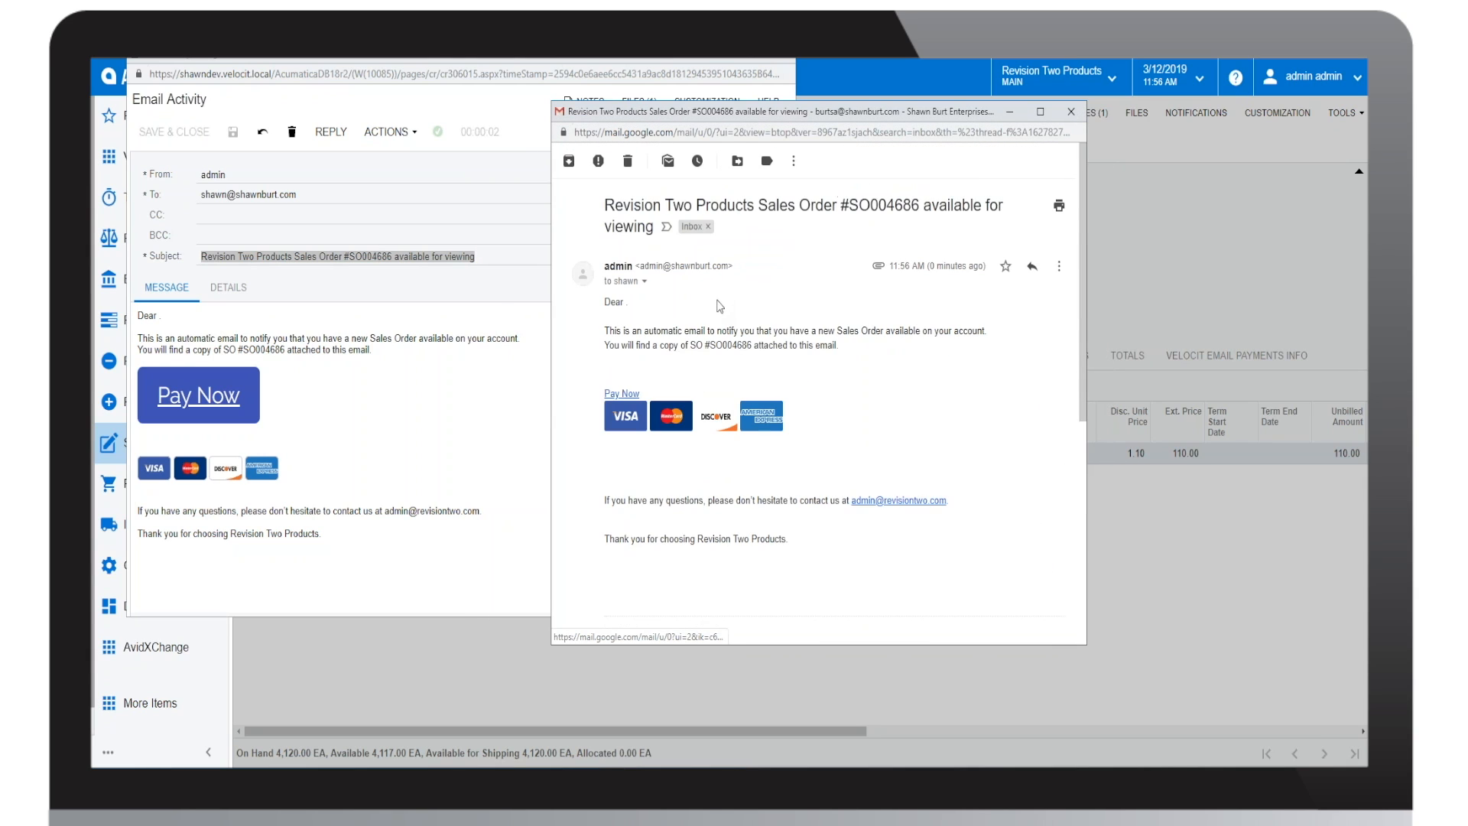
# Step: Open the email's Pay Now link in a full-size window and highlight the balance due on the payment page
pyautogui.click(630, 394)
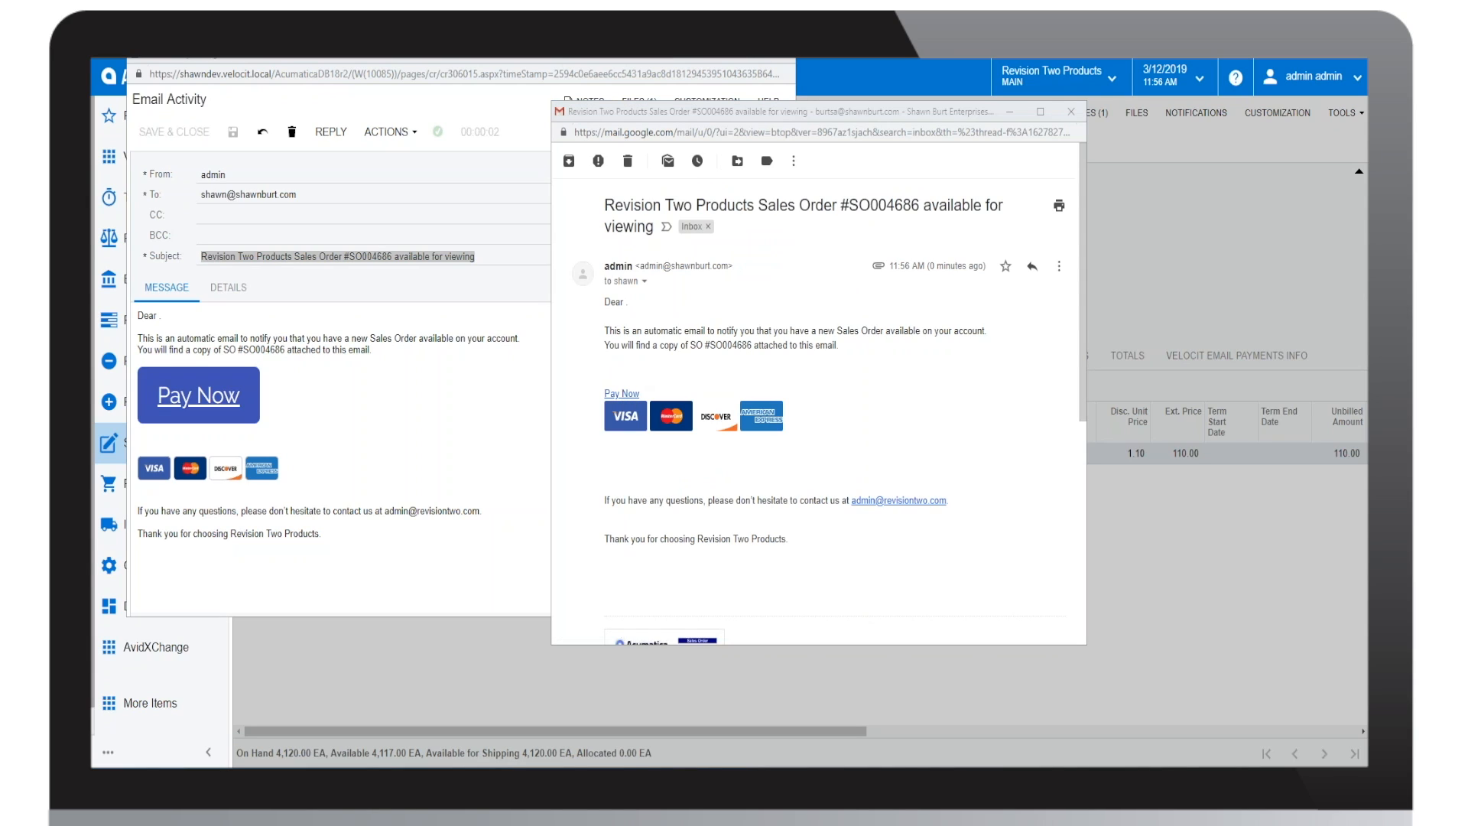
pyautogui.moveTo(870, 134); pyautogui.dragTo(872, 61)
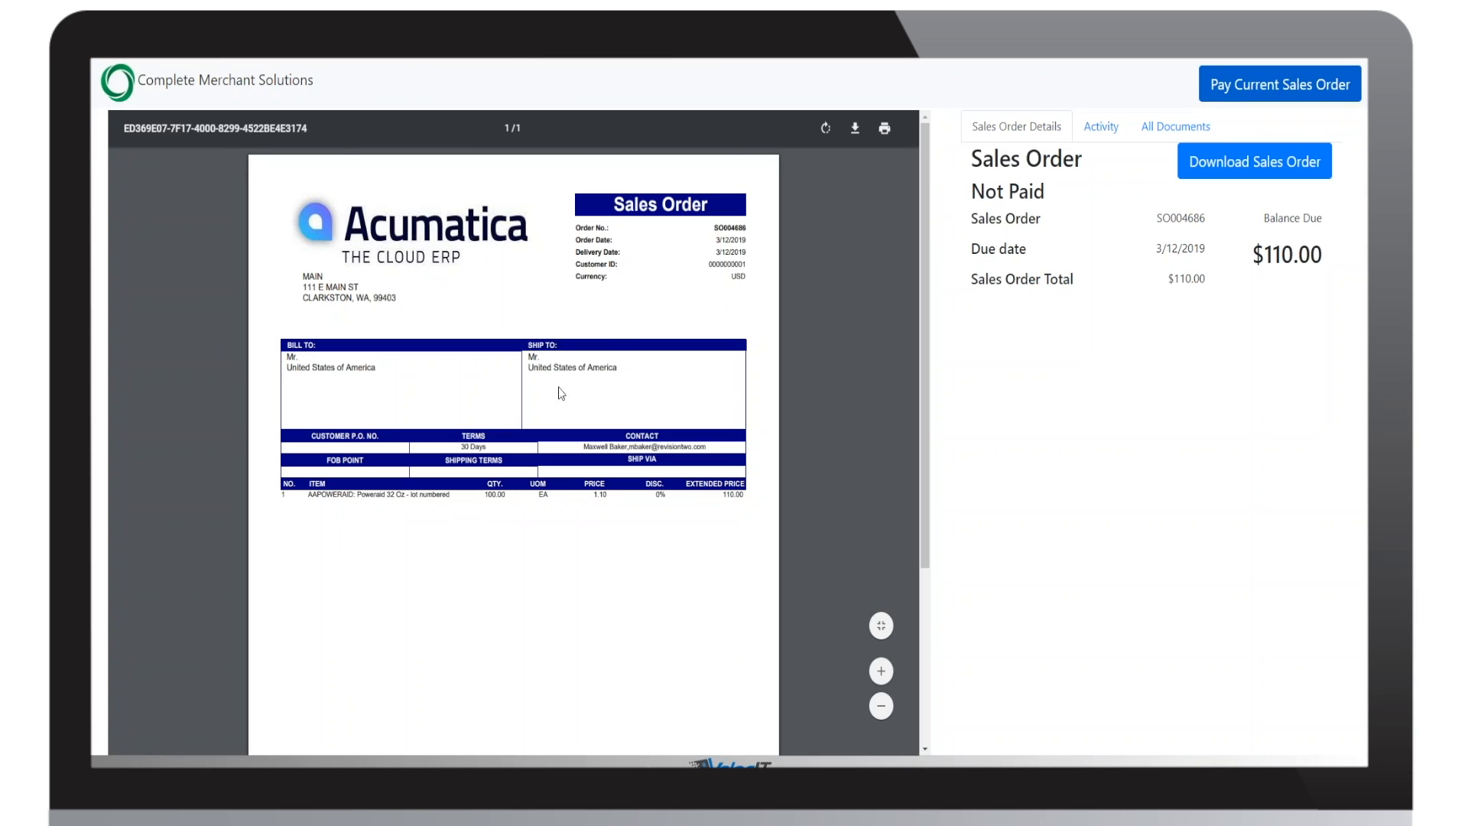
pyautogui.moveTo(1323, 255); pyautogui.dragTo(1258, 255)
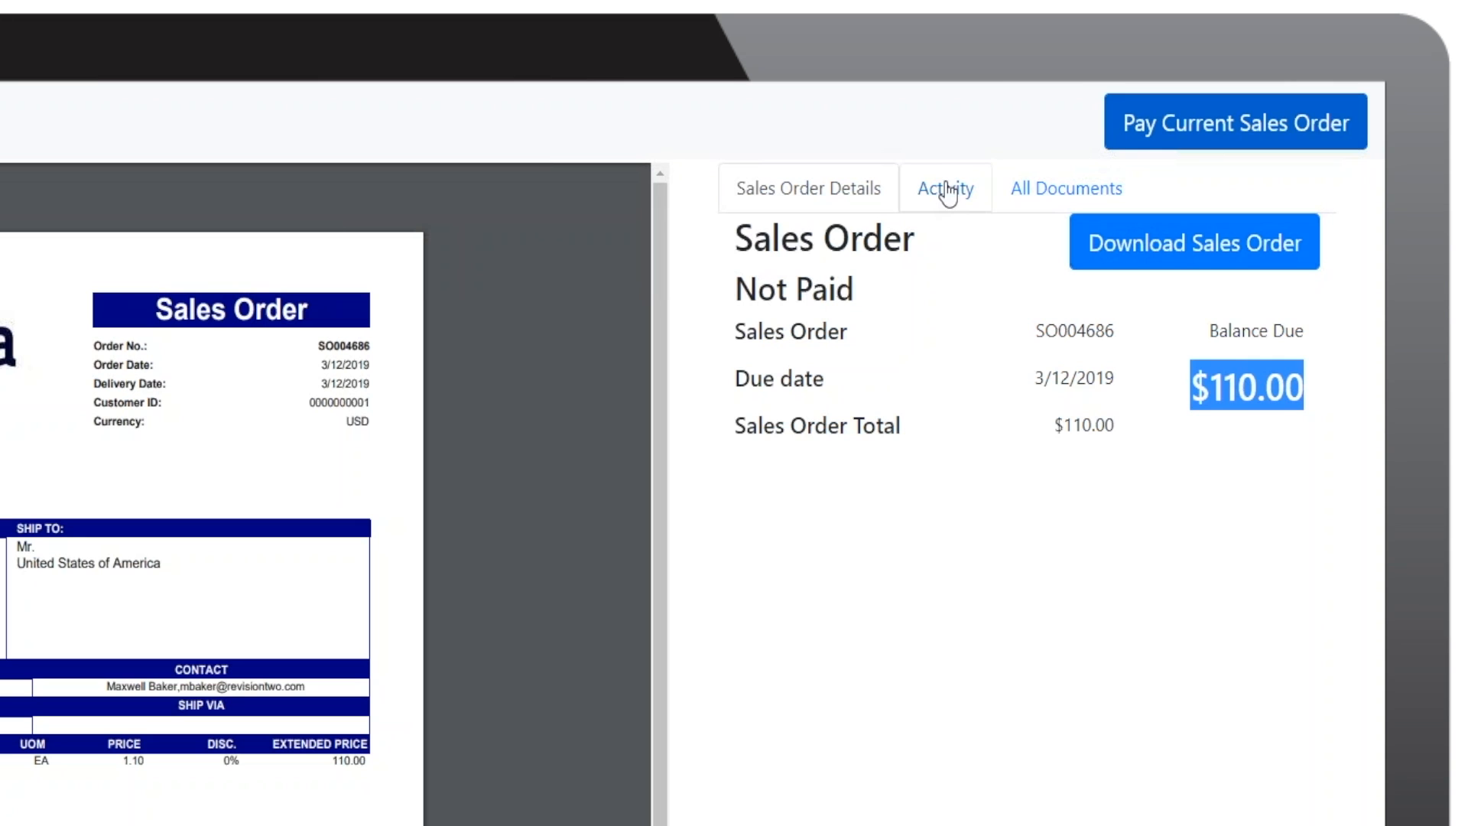
# Step: Review the order's activity log and all customer documents, opening the unpaid sales order due 3/5/2019 and the paid one due 3/8/2019
pyautogui.click(1103, 128)
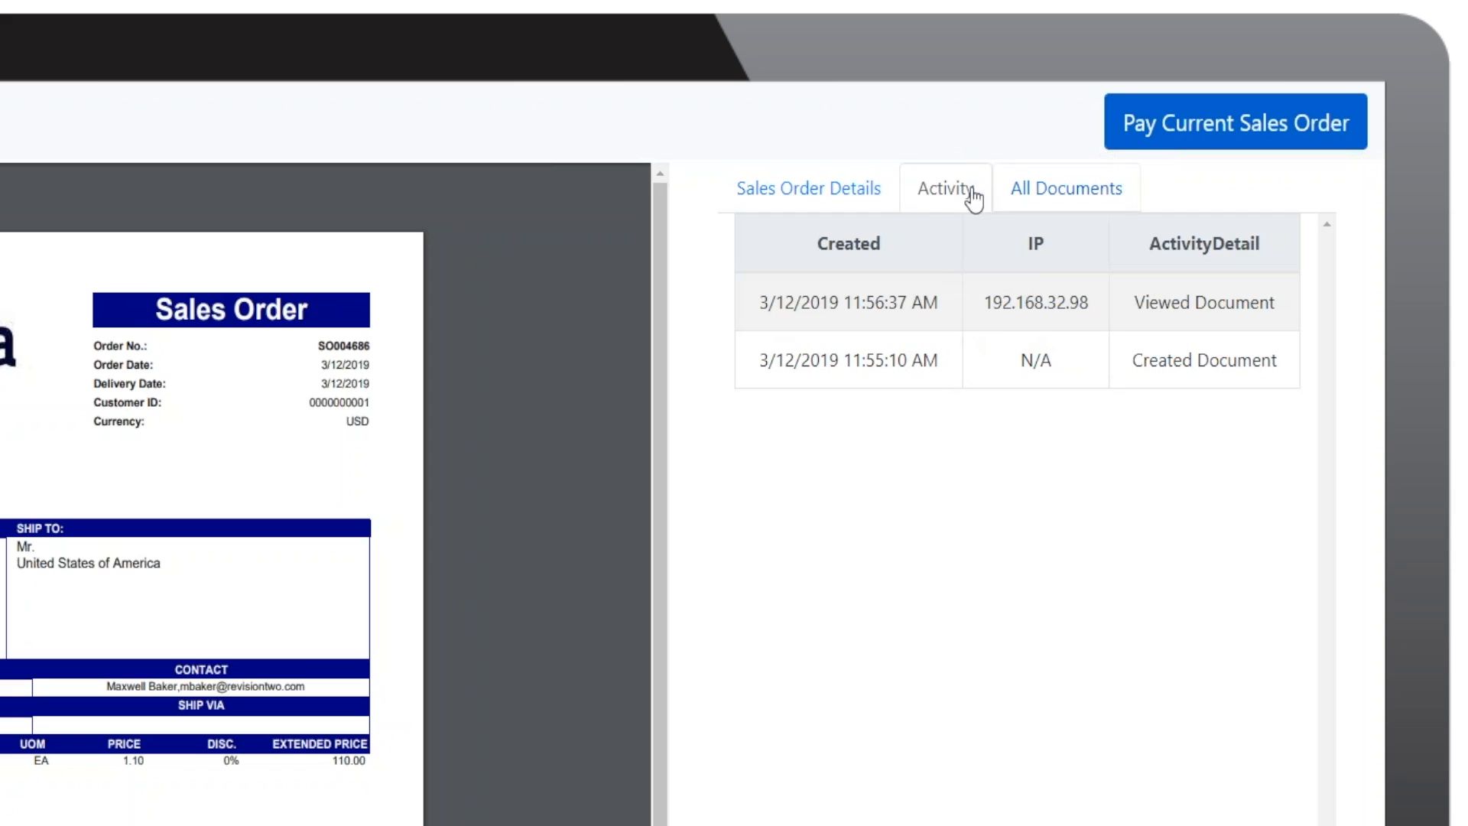
pyautogui.click(1082, 200)
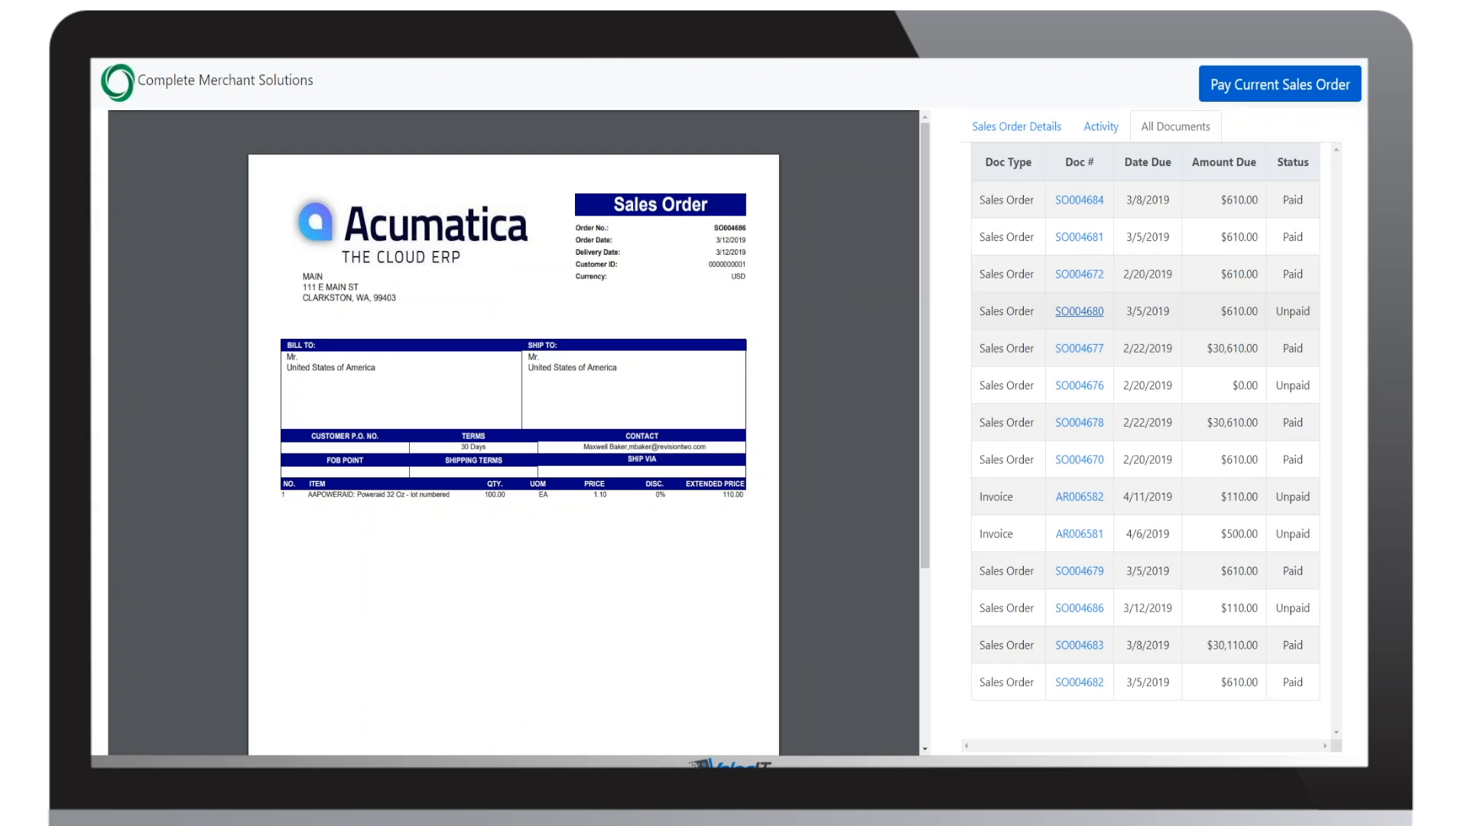
pyautogui.click(1079, 311)
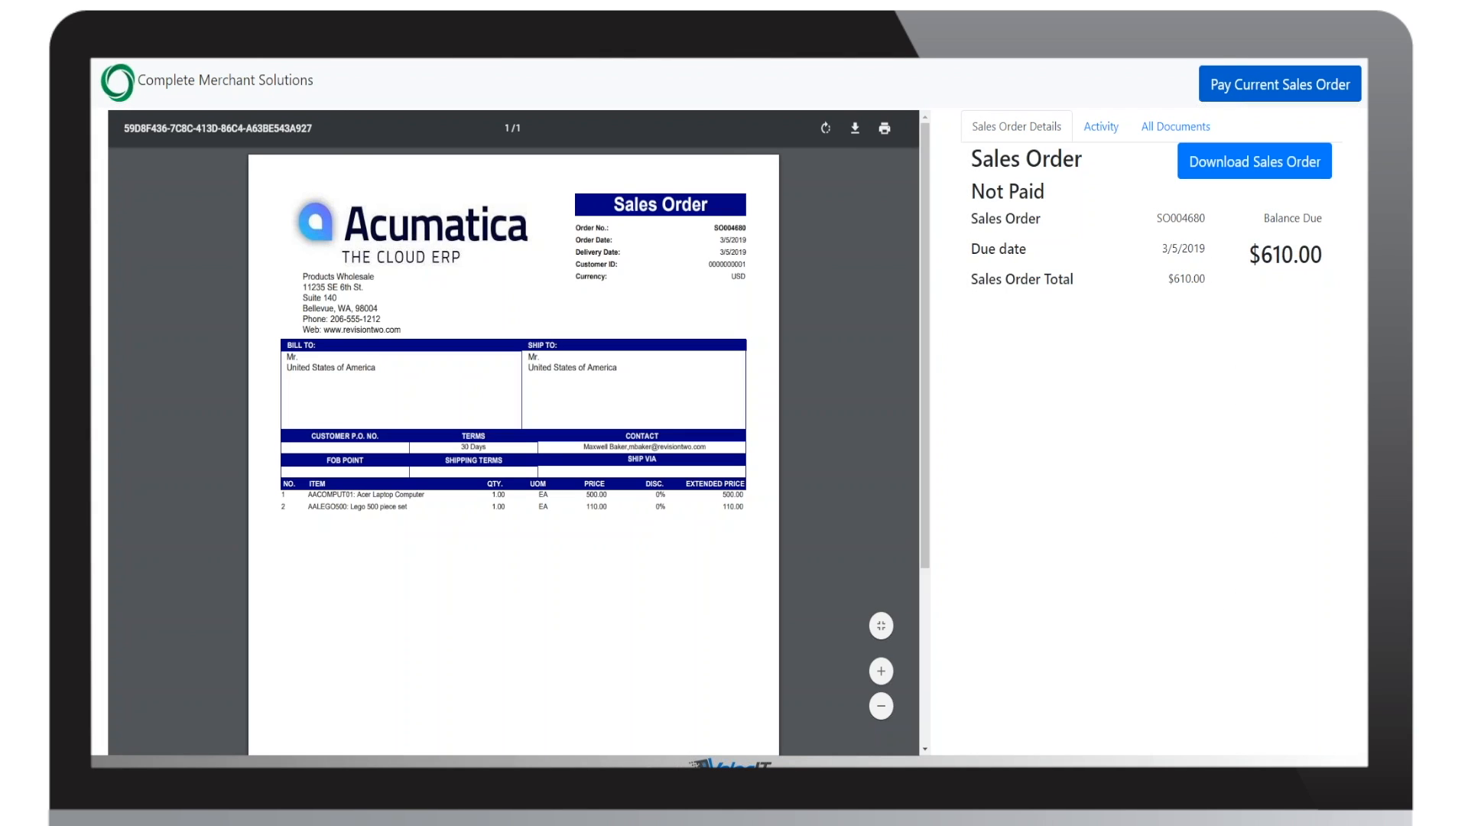
pyautogui.click(1172, 130)
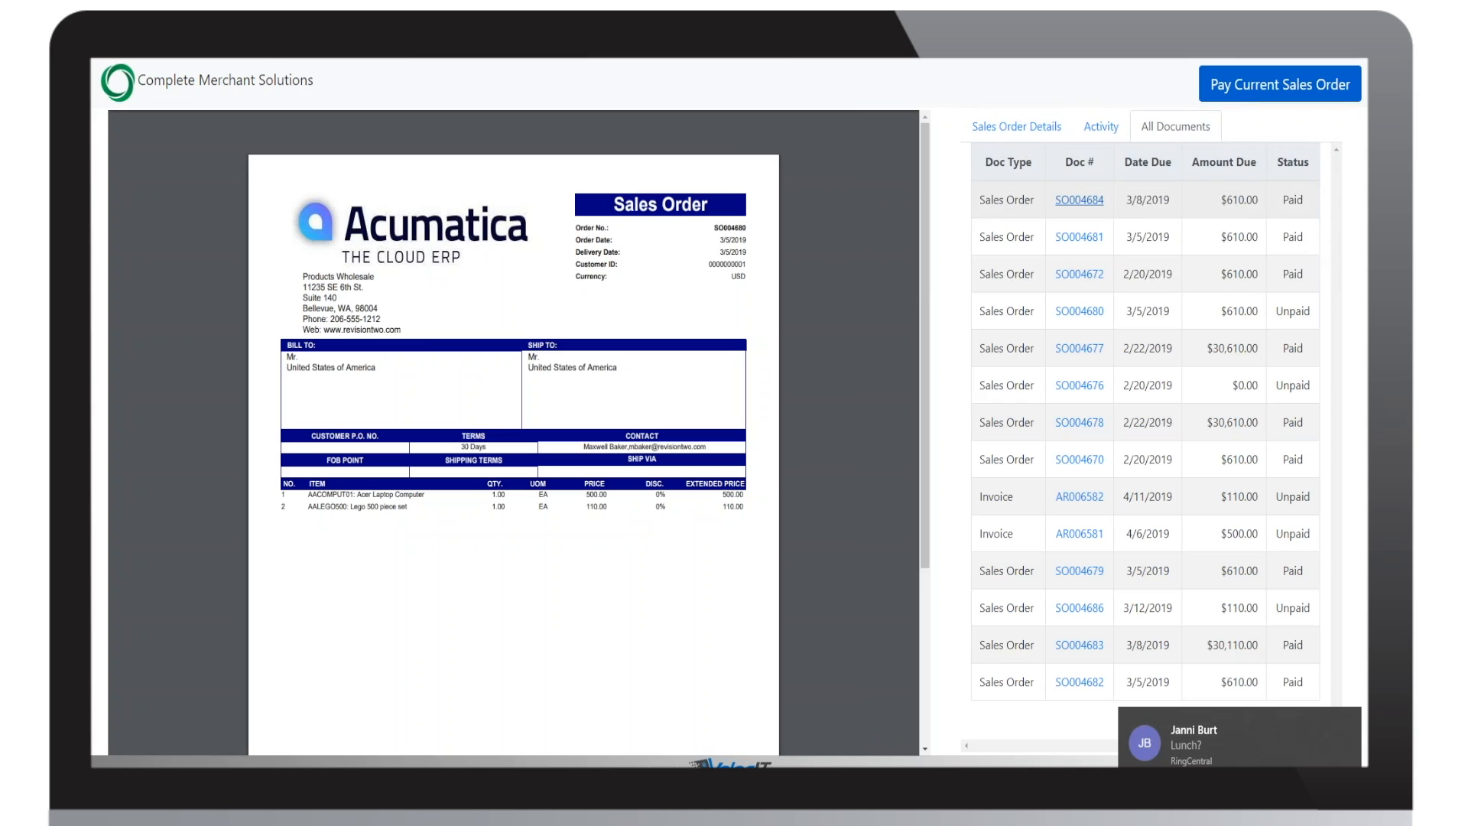
pyautogui.click(1079, 200)
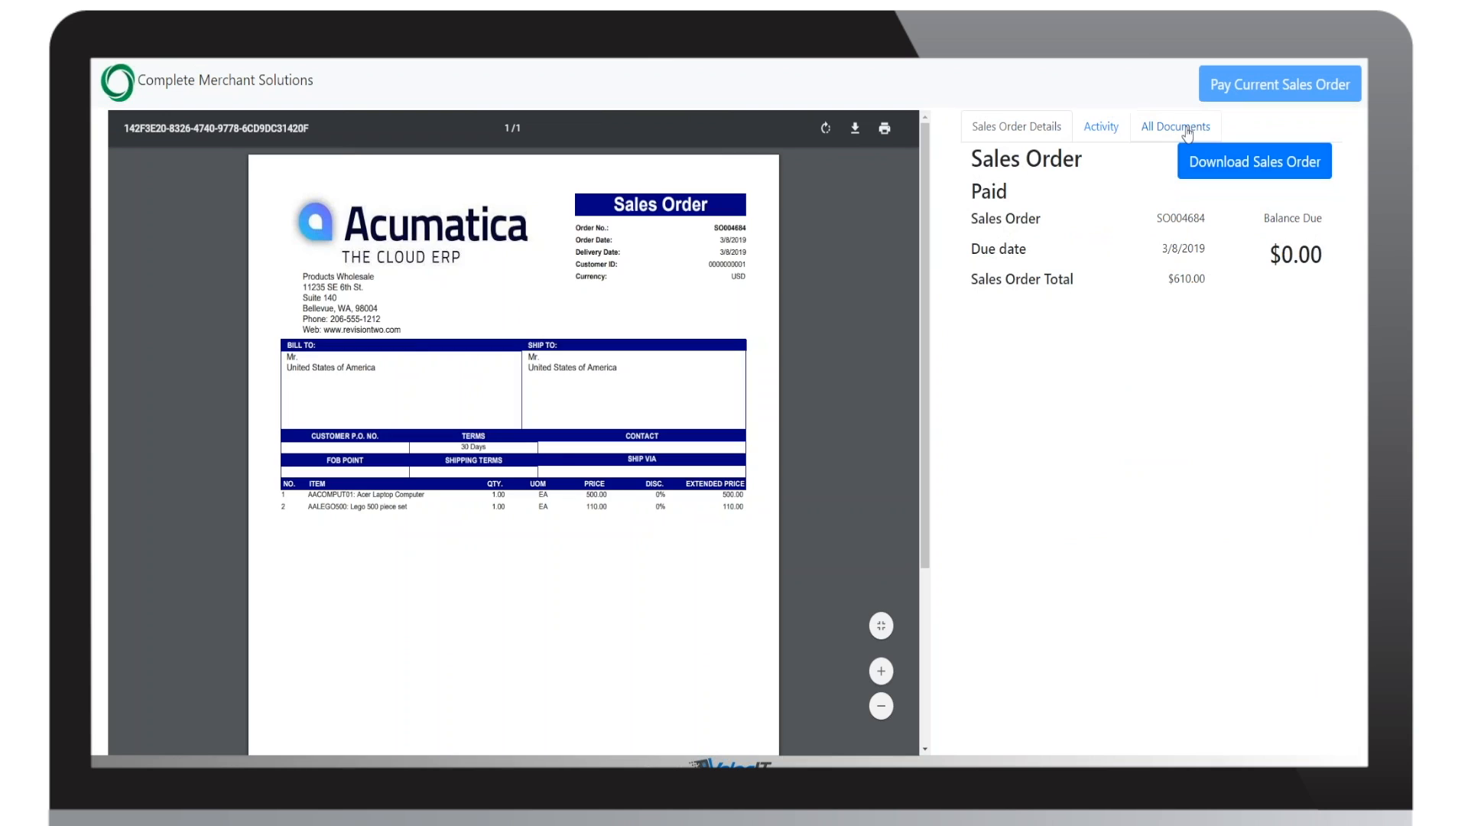
pyautogui.click(1189, 129)
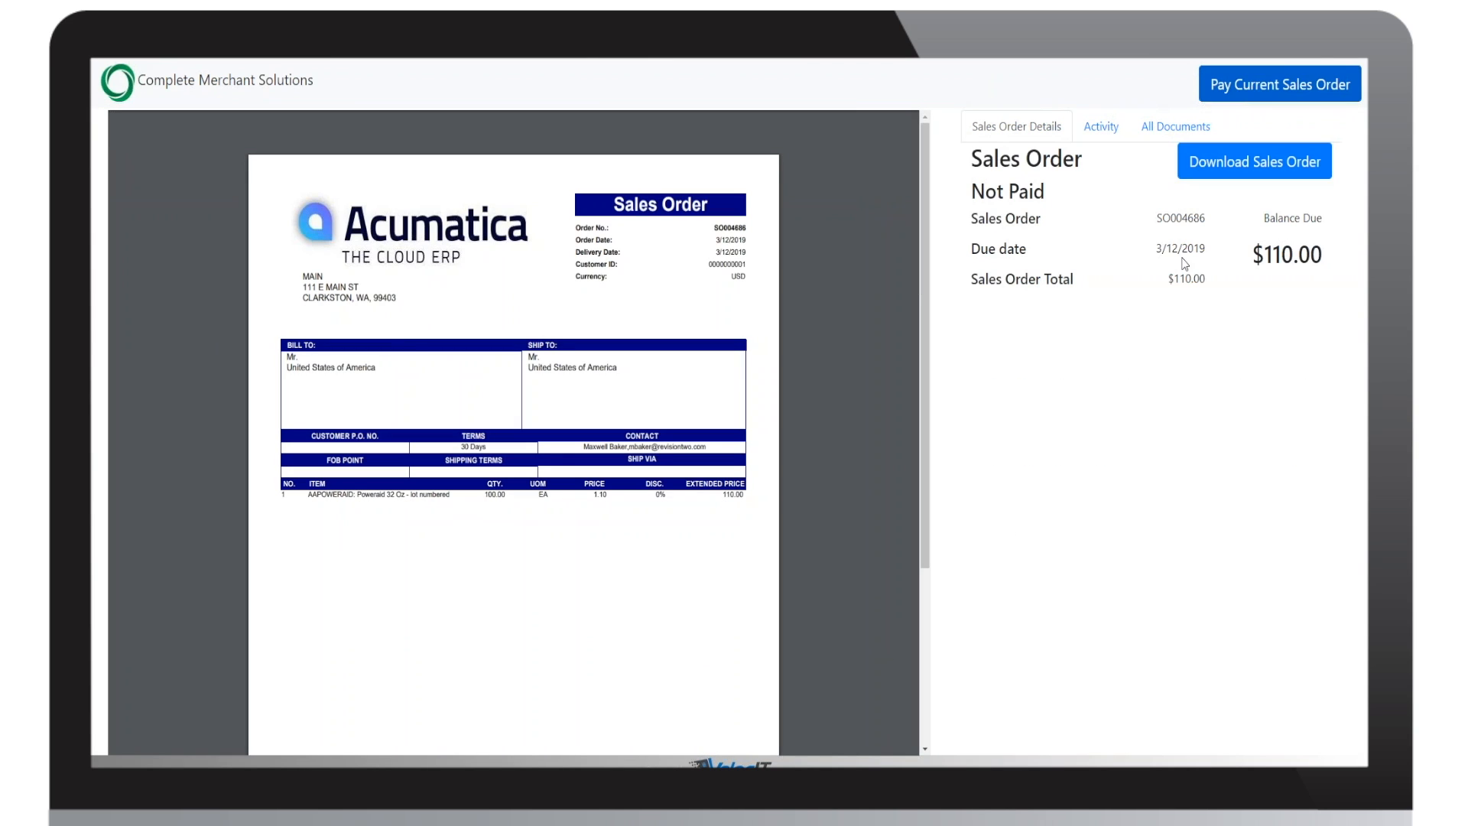
# Step: Start paying the current sales order and review the payment form, viewing the ACH (eCheck) fields before choosing Credit Card
pyautogui.click(1284, 87)
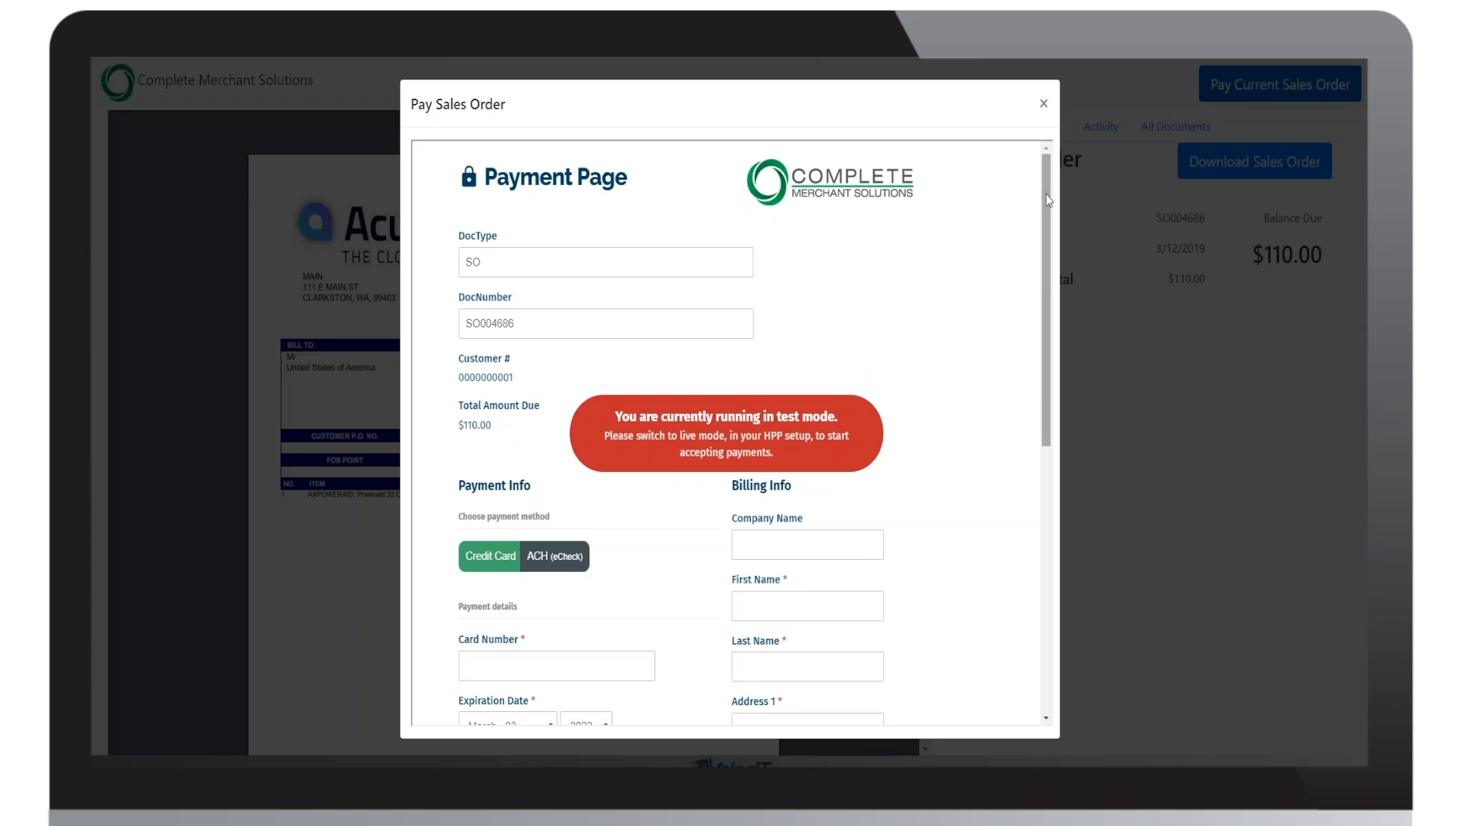
pyautogui.moveTo(1047, 195); pyautogui.dragTo(1047, 206)
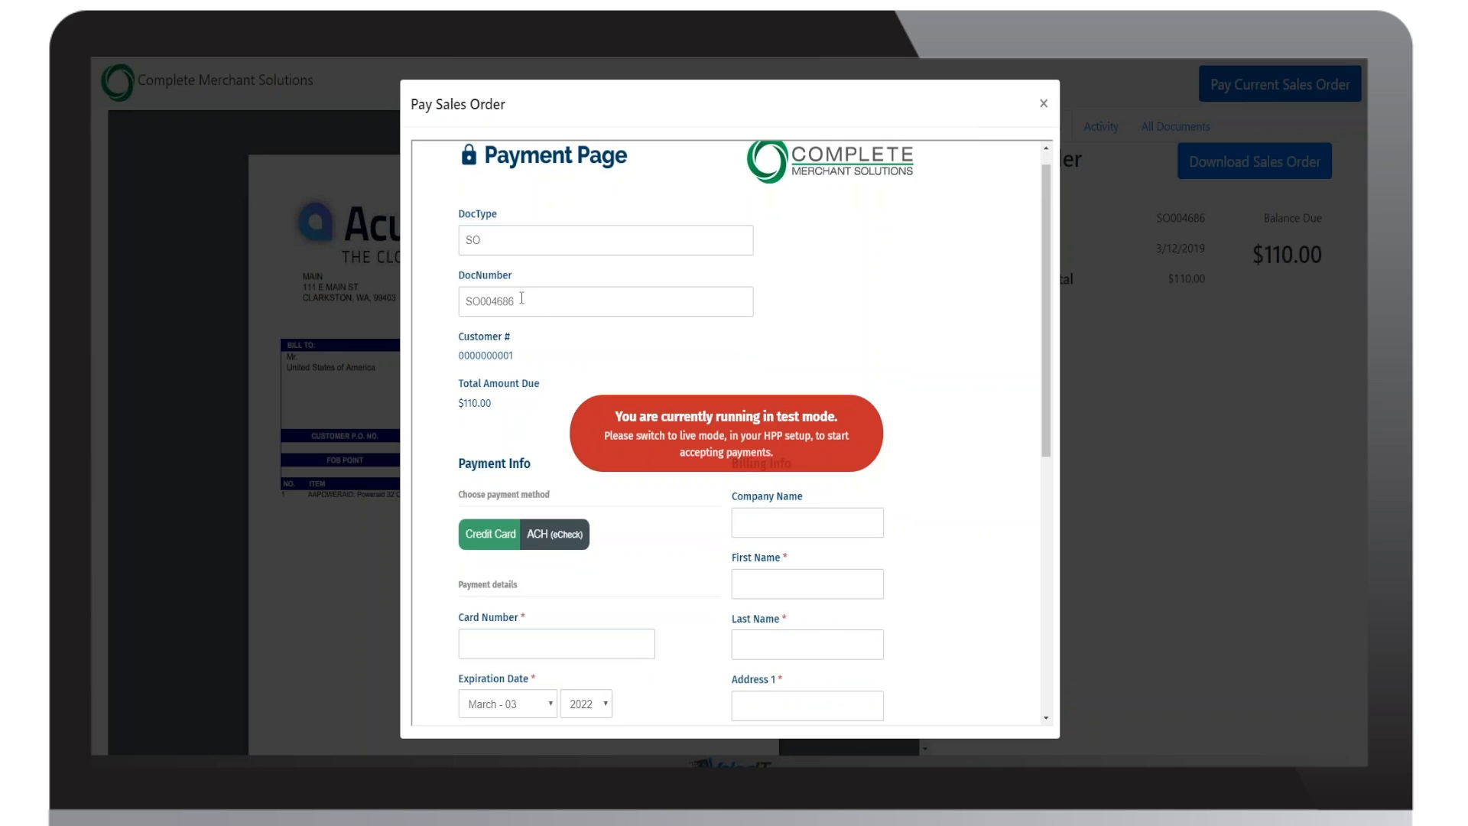
pyautogui.moveTo(493, 351)
pyautogui.scroll(-3, 889, 333)
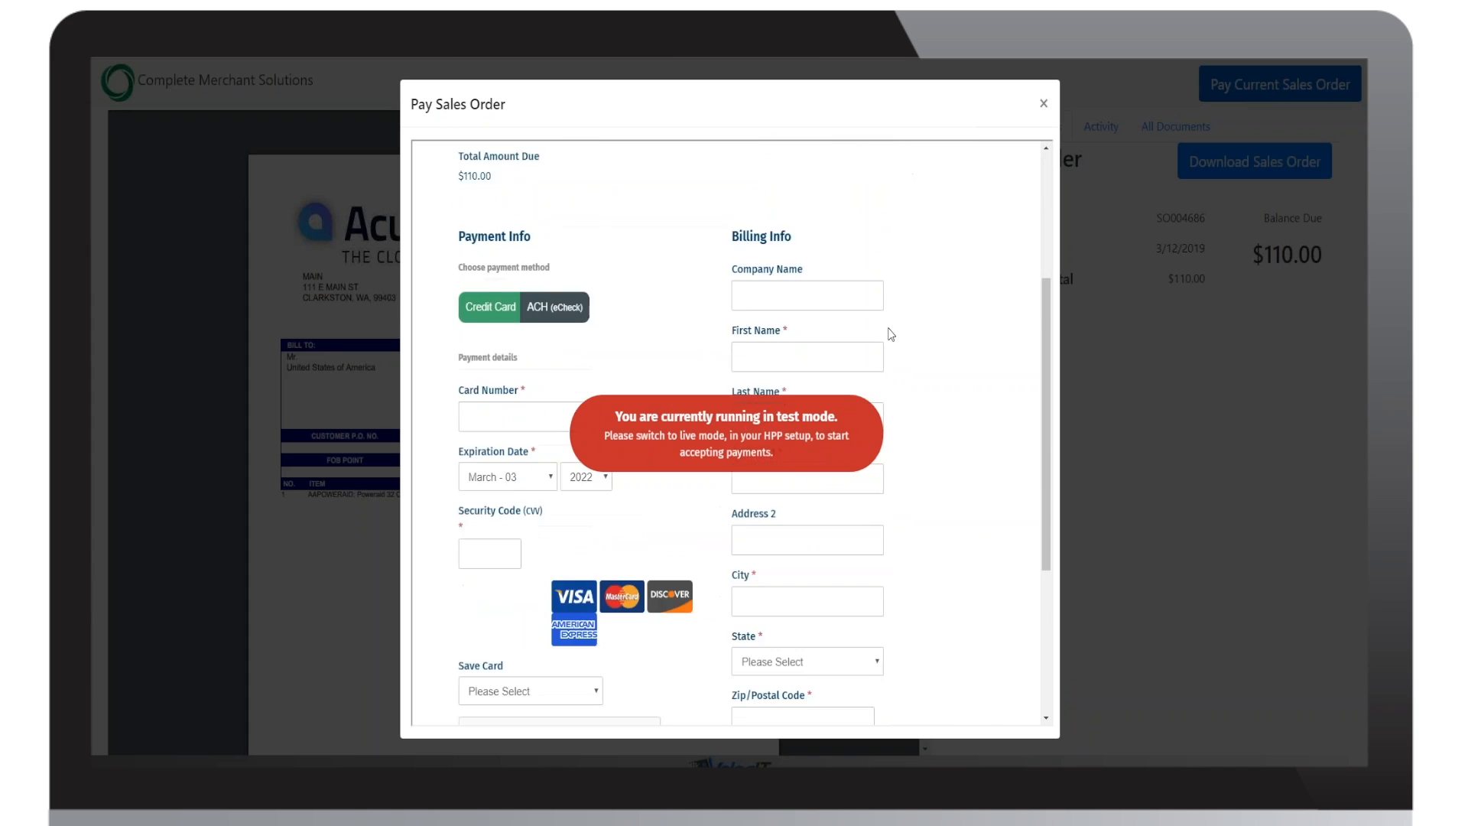
pyautogui.scroll(-1, 889, 333)
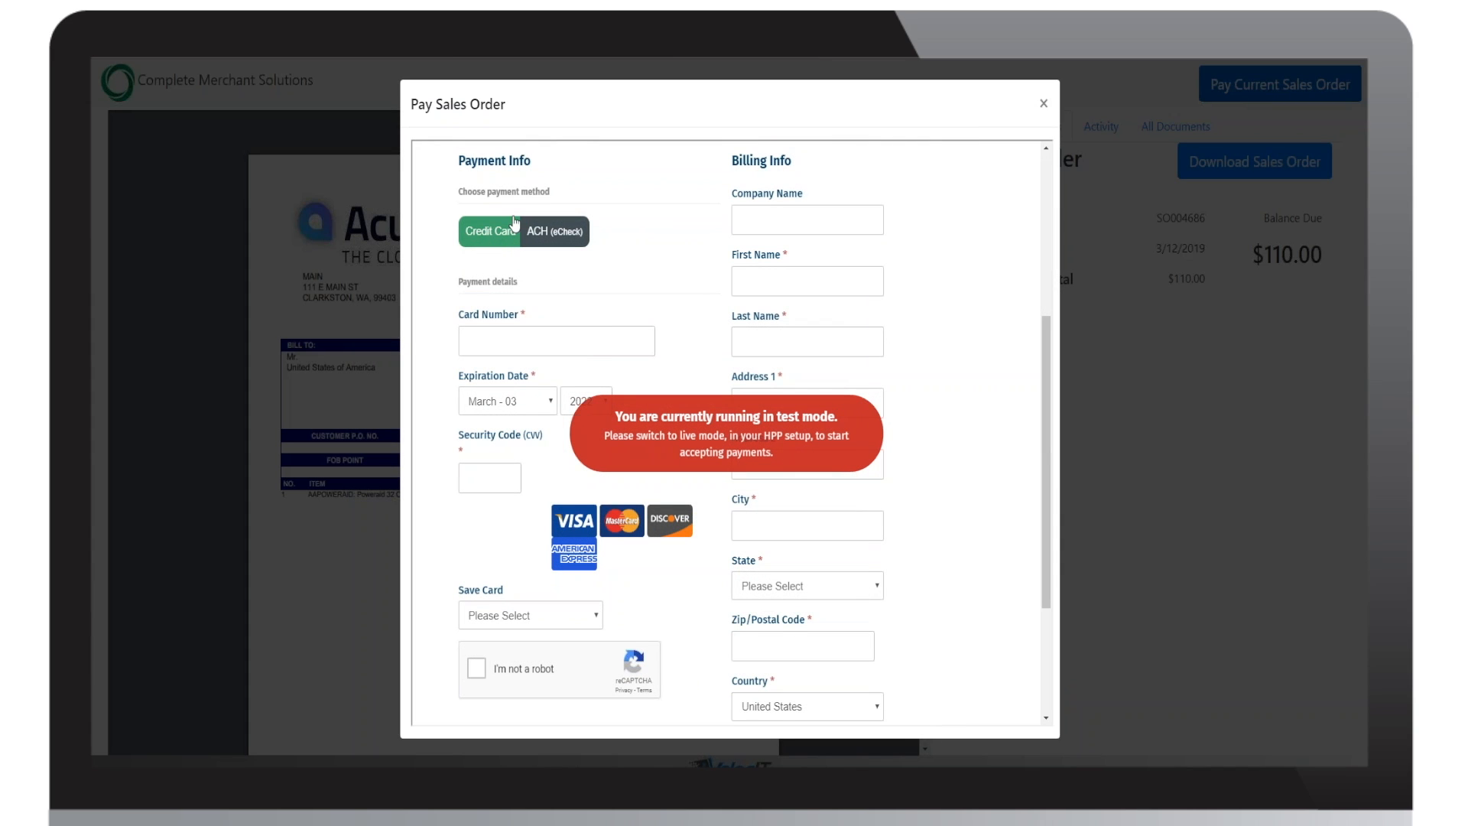
pyautogui.click(567, 244)
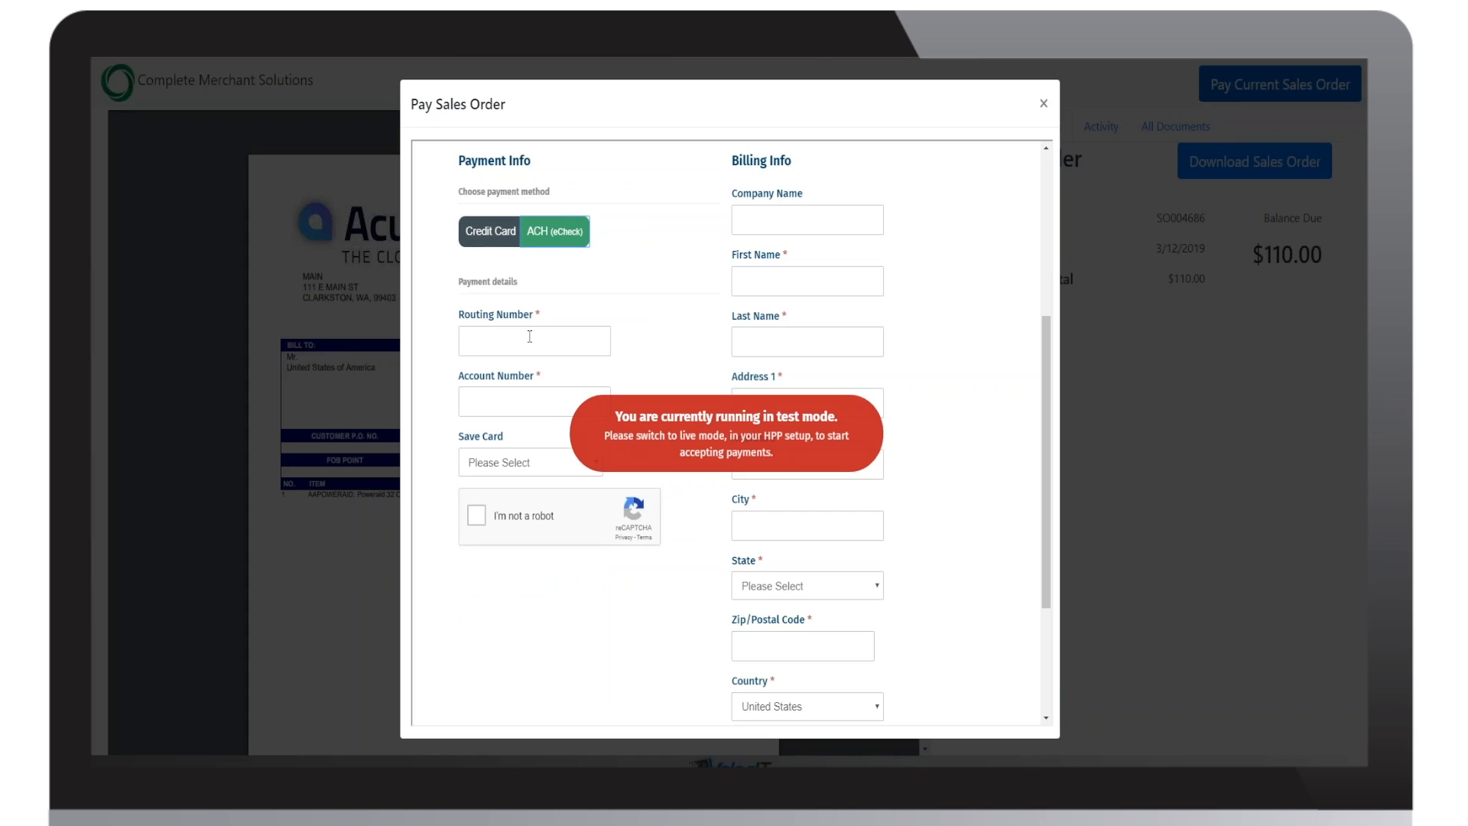
pyautogui.click(480, 233)
# Step: Fill in the card number, expiration date and security code for the credit card payment
pyautogui.click(496, 347)
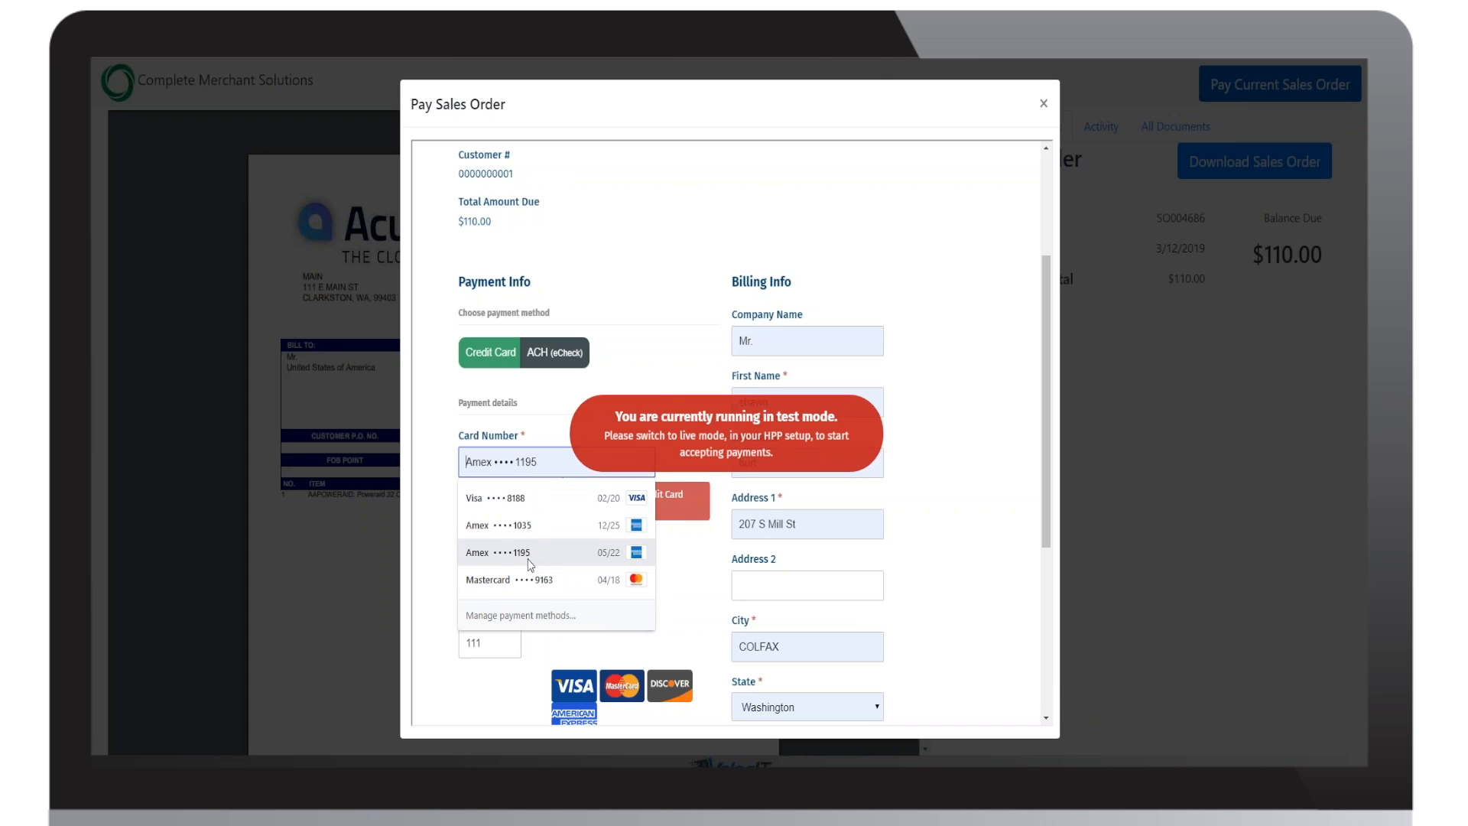
pyautogui.click(528, 559)
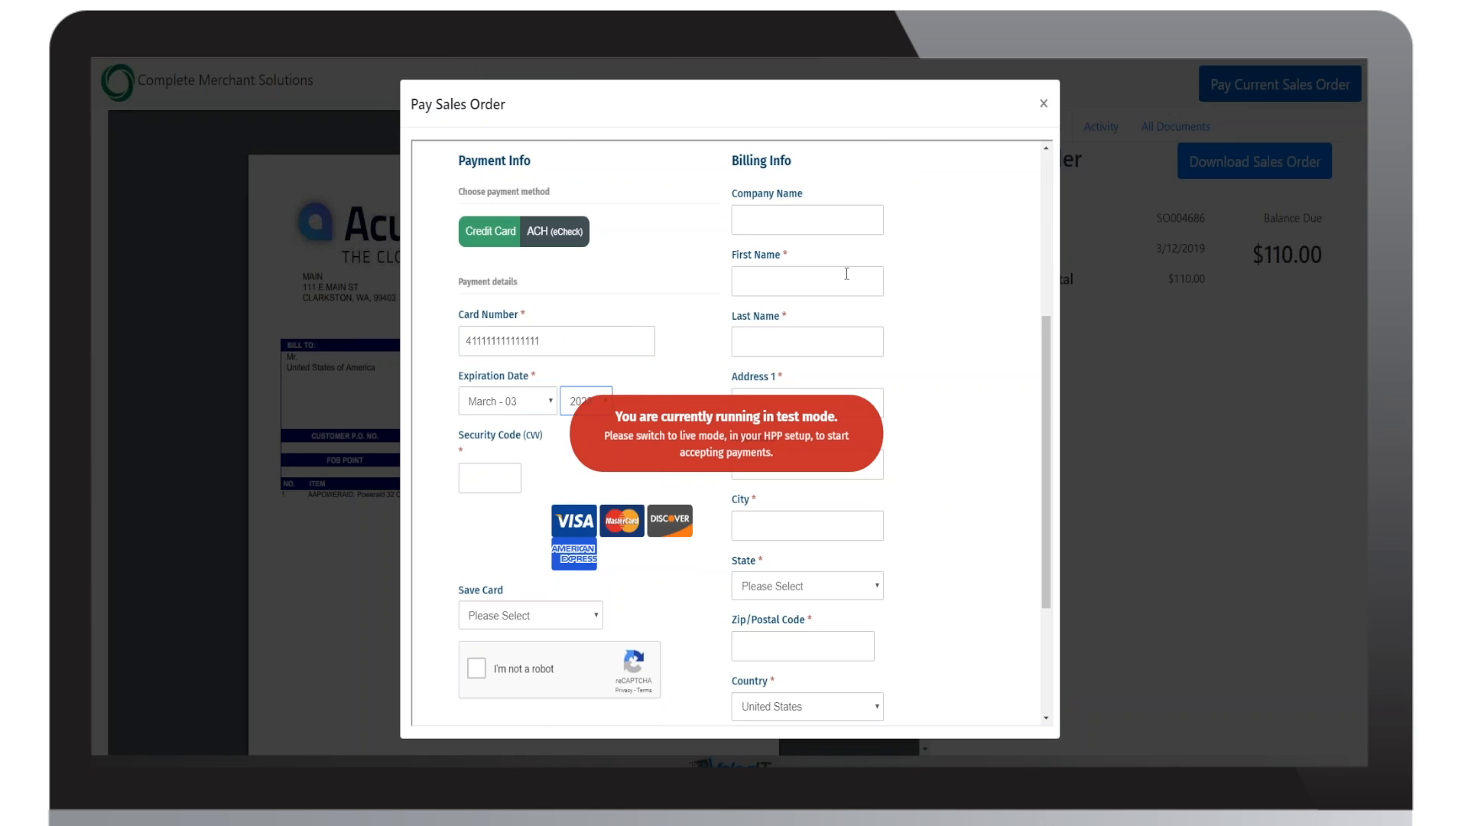
pyautogui.press('Tab')
pyautogui.write('111')
pyautogui.press('Tab')
# Step: Set Save Card to Yes, then complete the robot check and submit the payment, closing the payment dialog
pyautogui.click(588, 623)
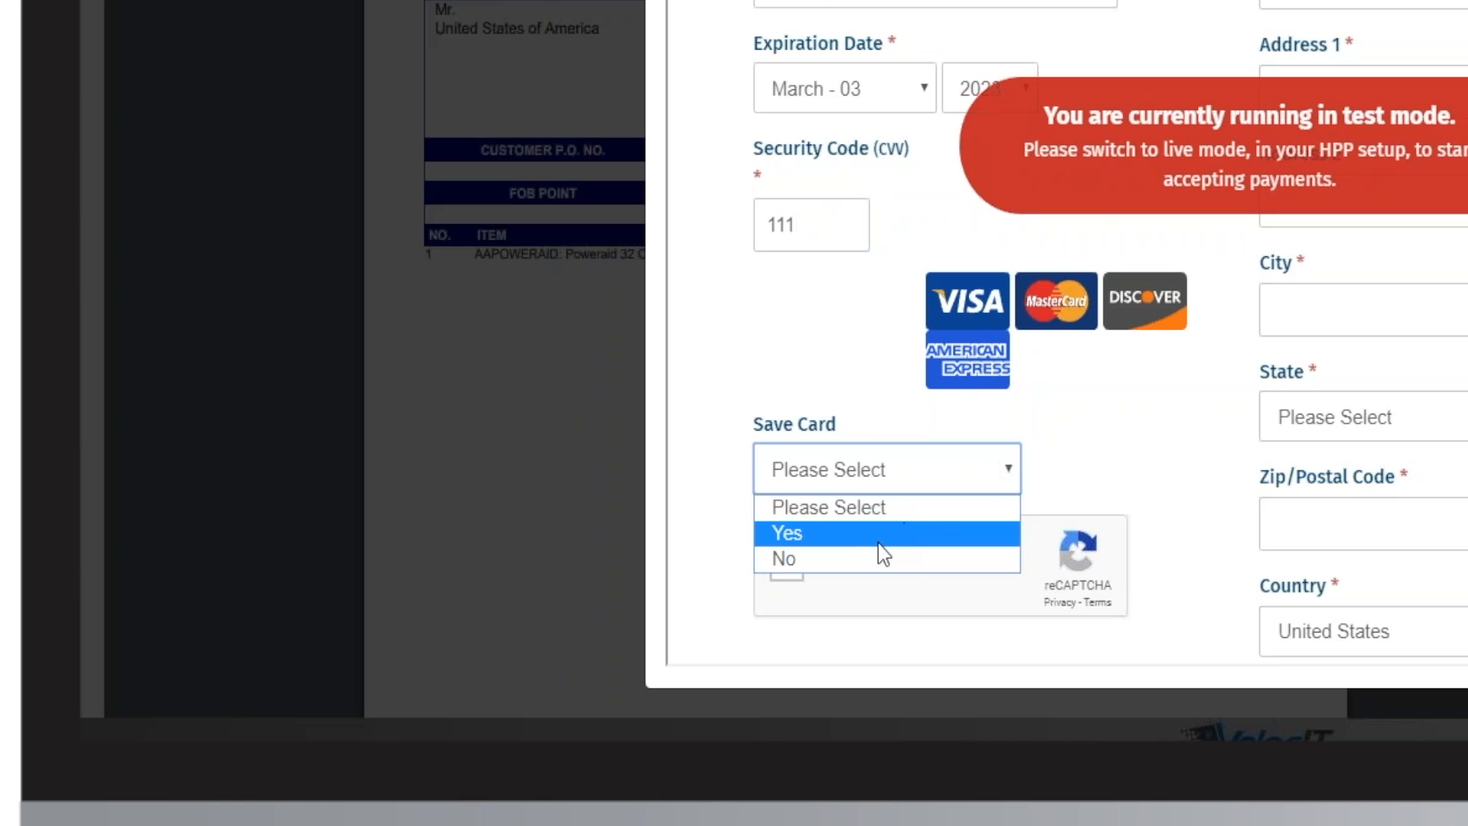
pyautogui.click(878, 541)
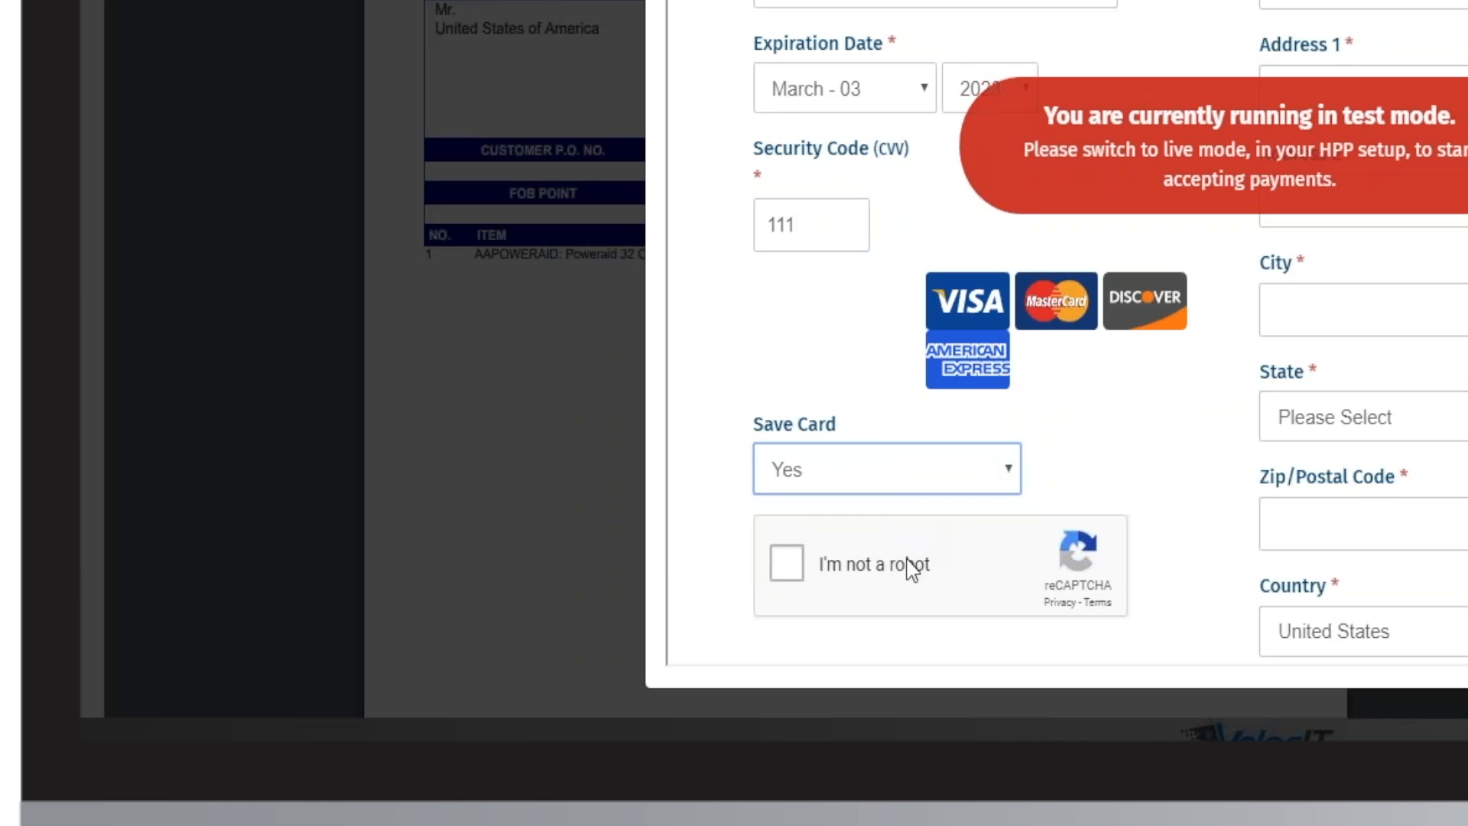
pyautogui.click(789, 565)
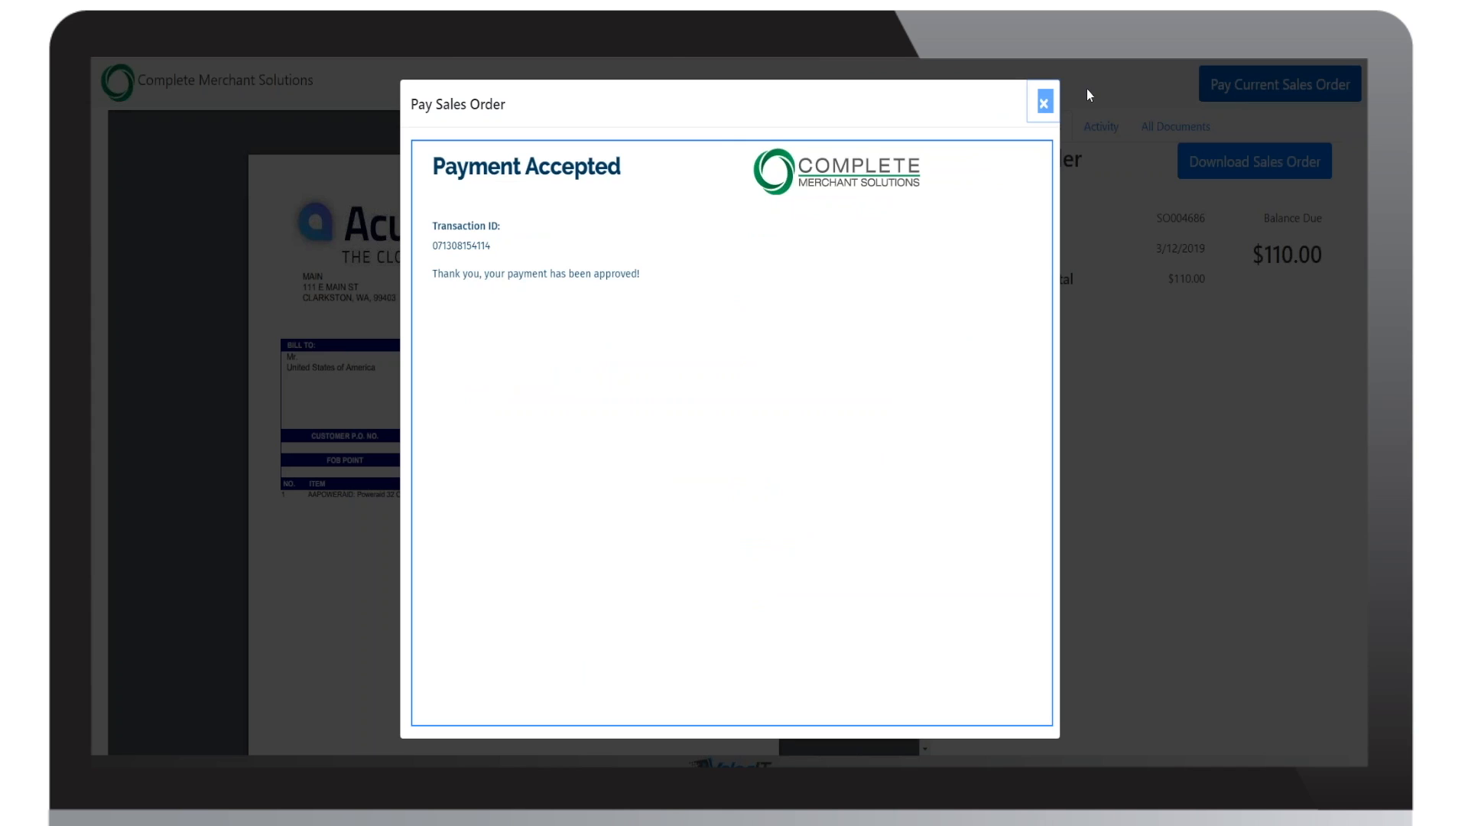
pyautogui.click(1044, 106)
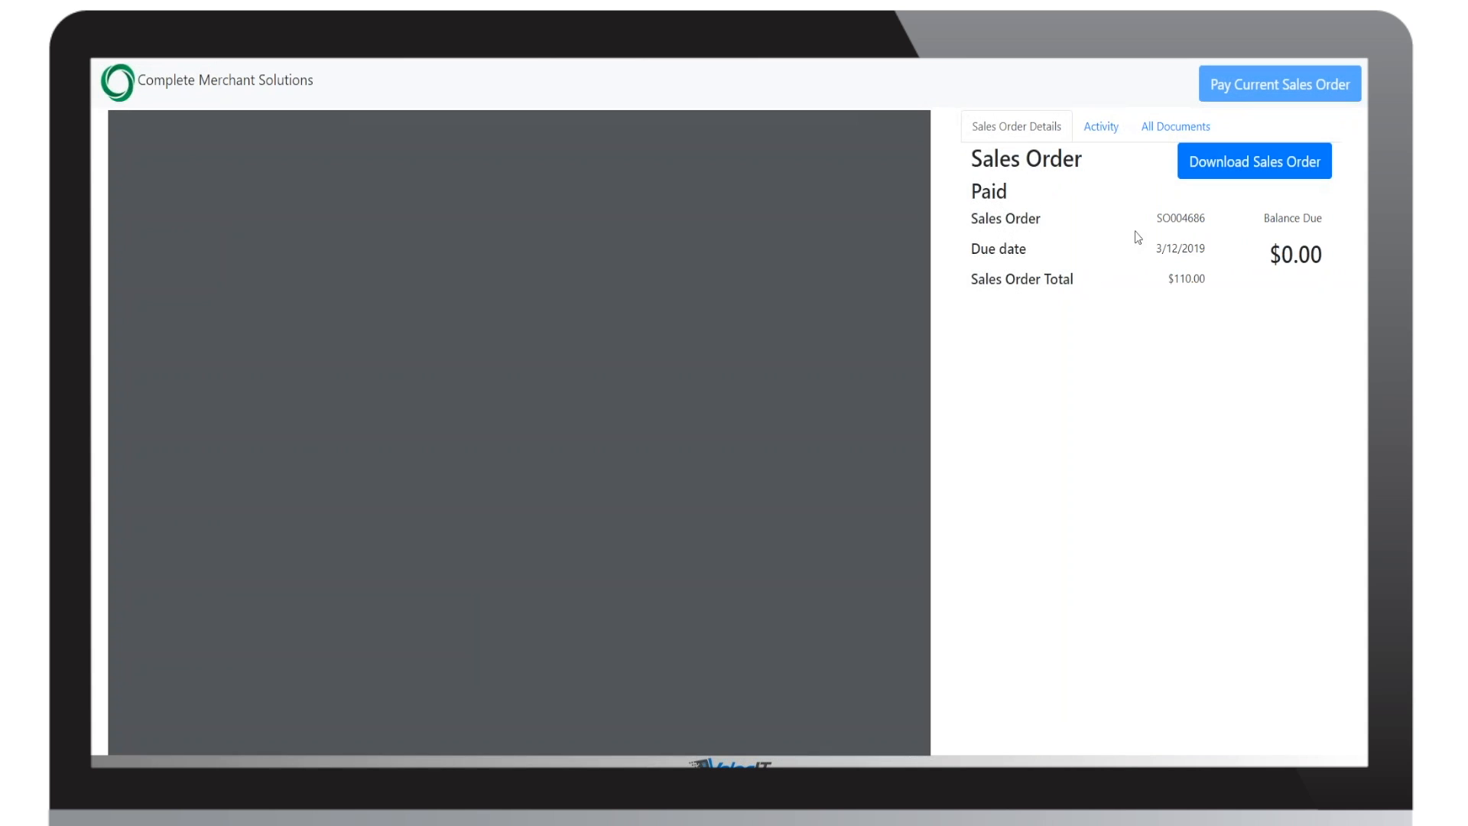
# Step: Highlight the sales order's balance due after payment and check its activity log
pyautogui.click(1270, 77)
pyautogui.moveTo(1261, 252); pyautogui.dragTo(1340, 268)
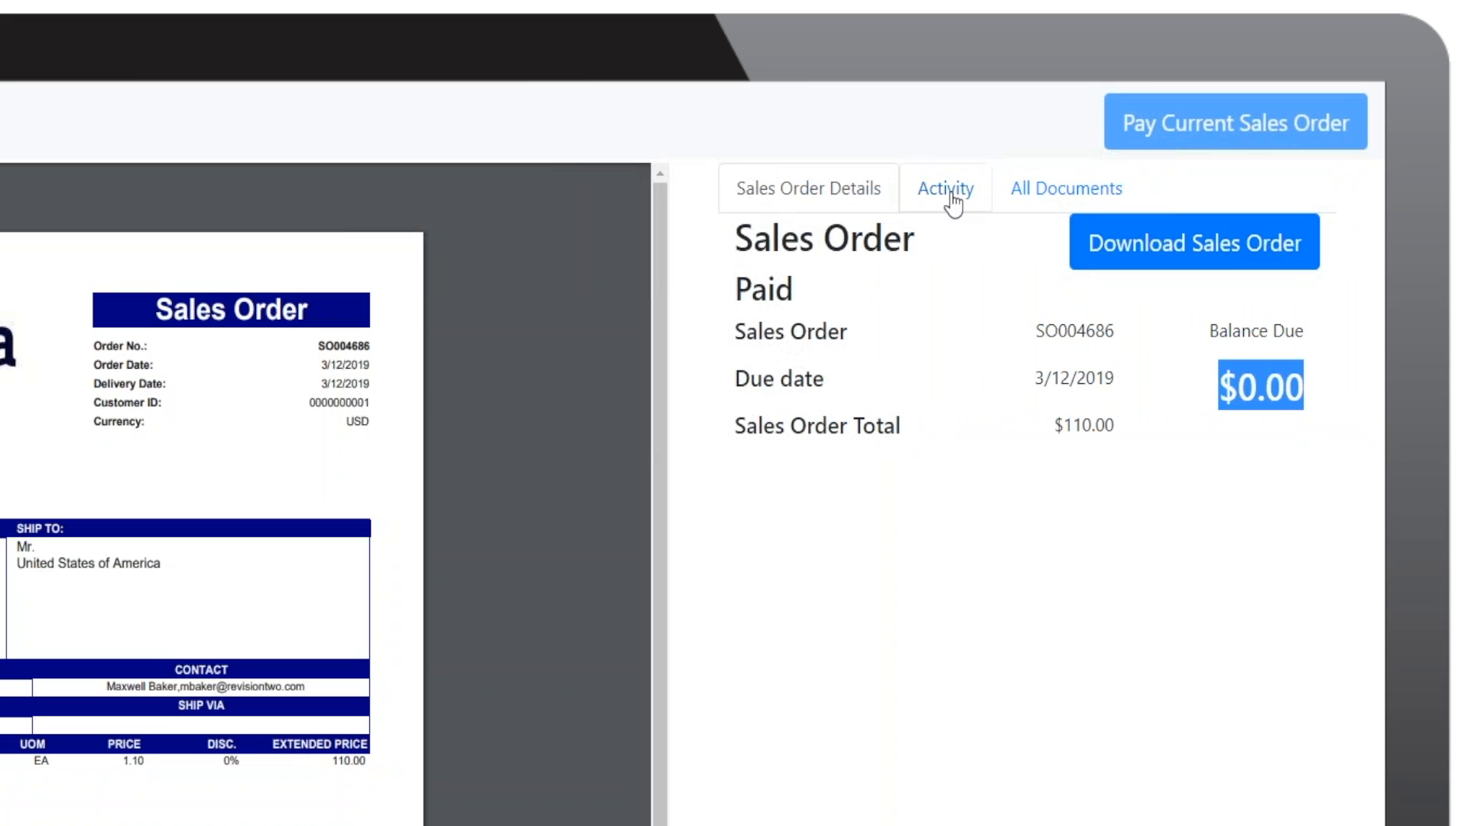
pyautogui.click(1102, 126)
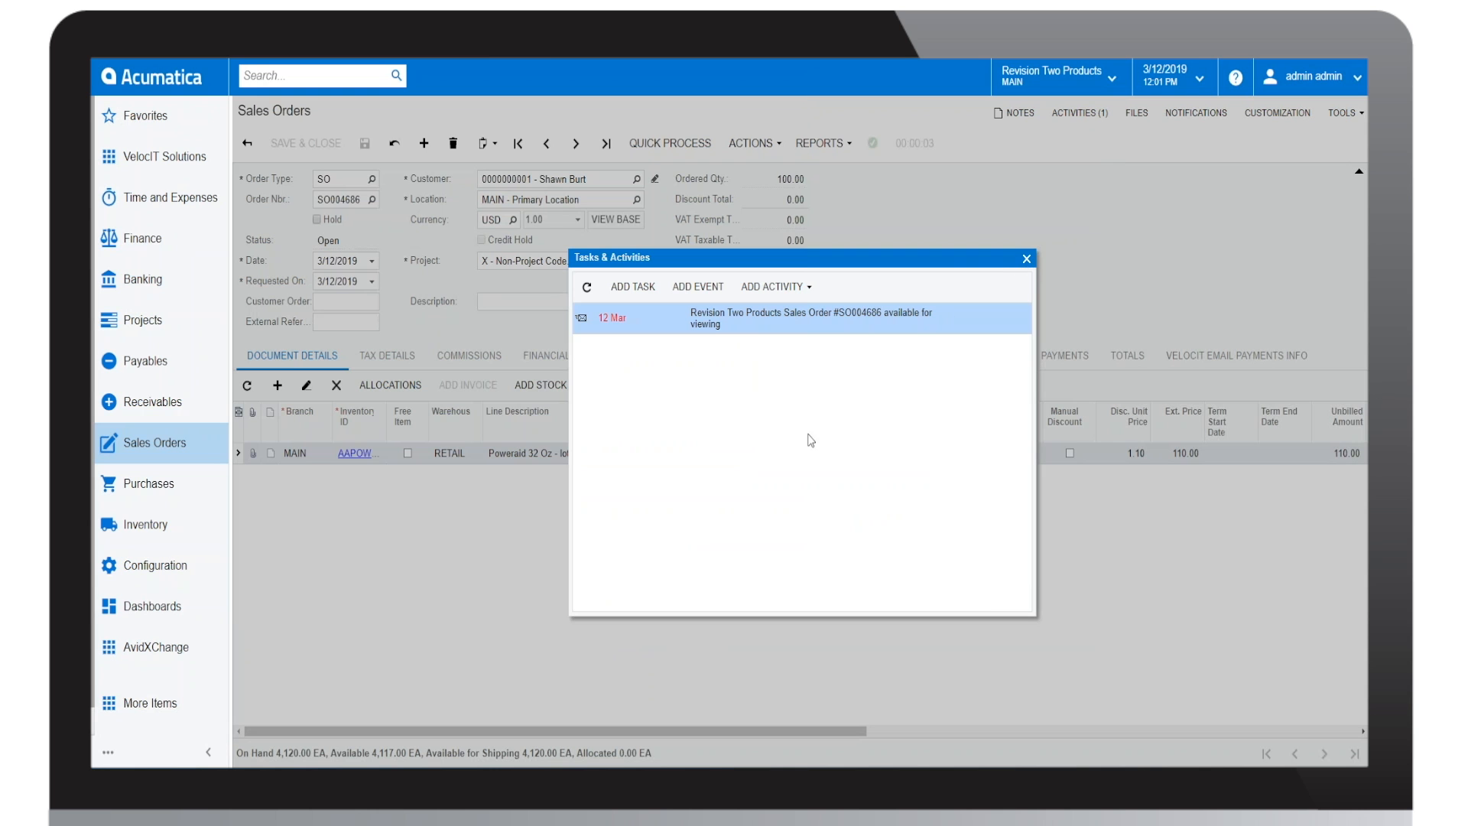
# Step: Switch to Acumatica, open the VelocIT Solutions workspace, and view and dismiss the customer's Gmail payment confirmation
pyautogui.press('Escape')
pyautogui.click(169, 159)
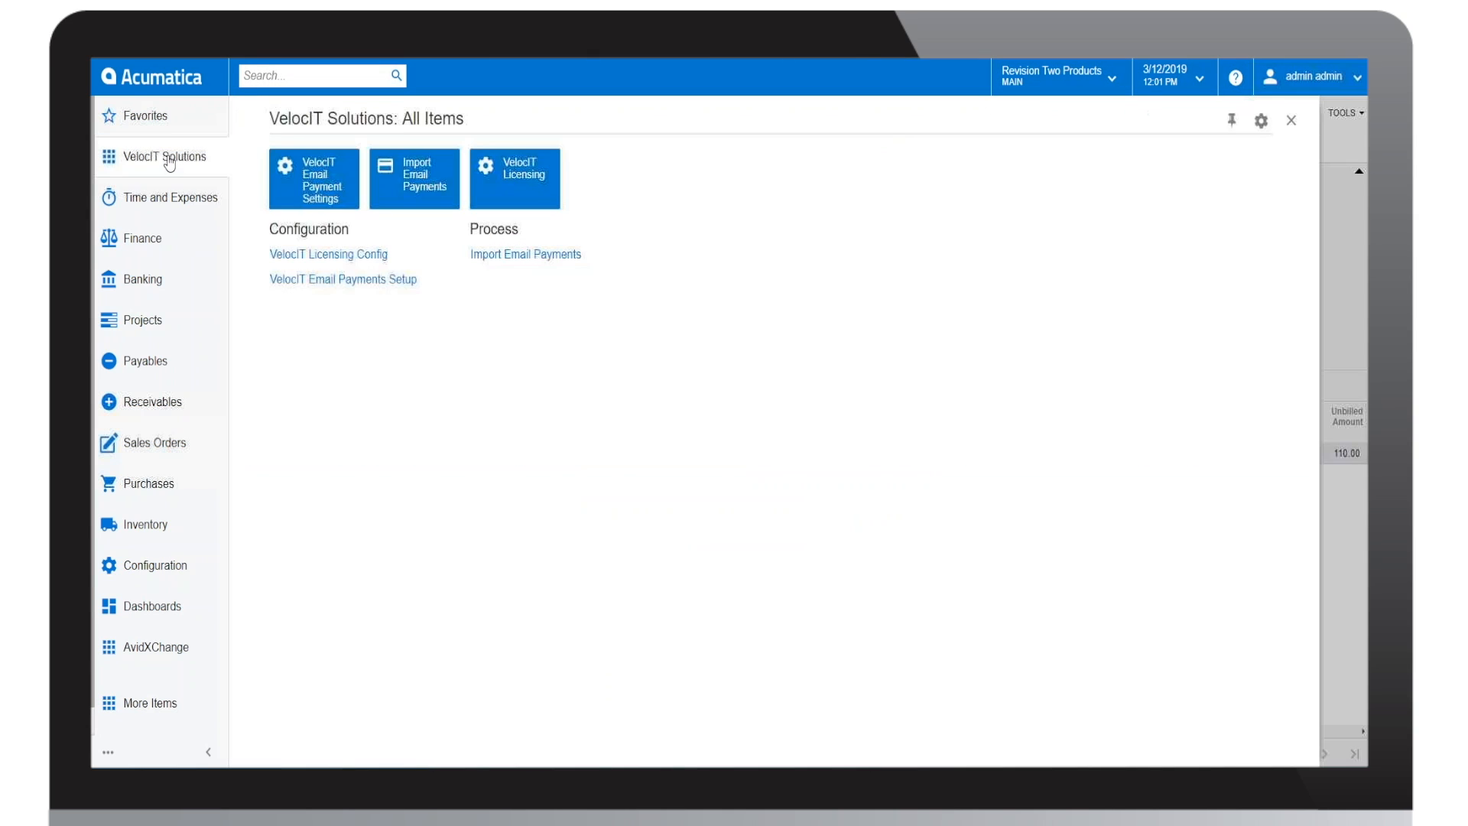
pyautogui.moveTo(1366, 157); pyautogui.dragTo(1029, 118)
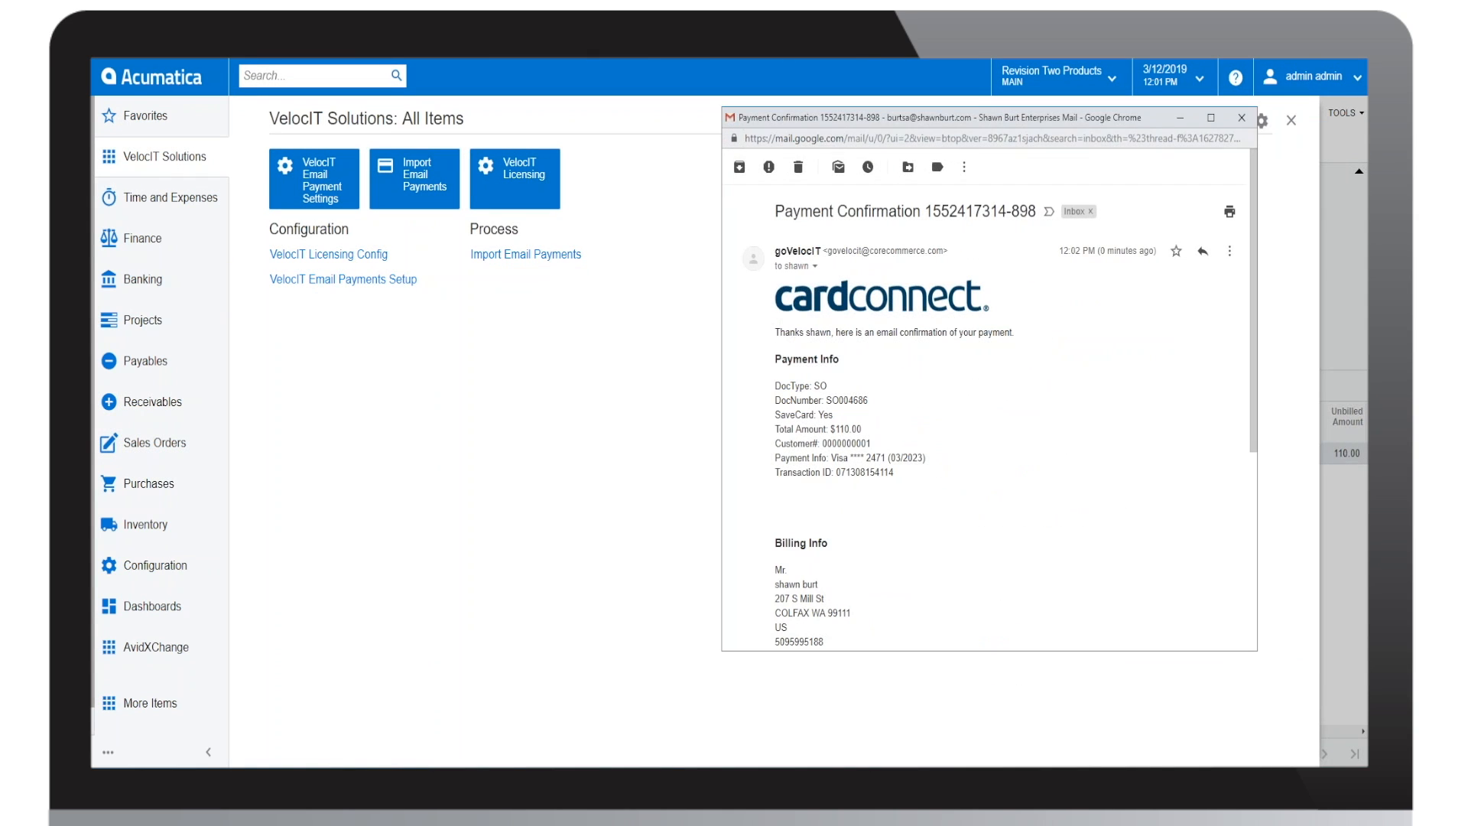
pyautogui.click(1241, 118)
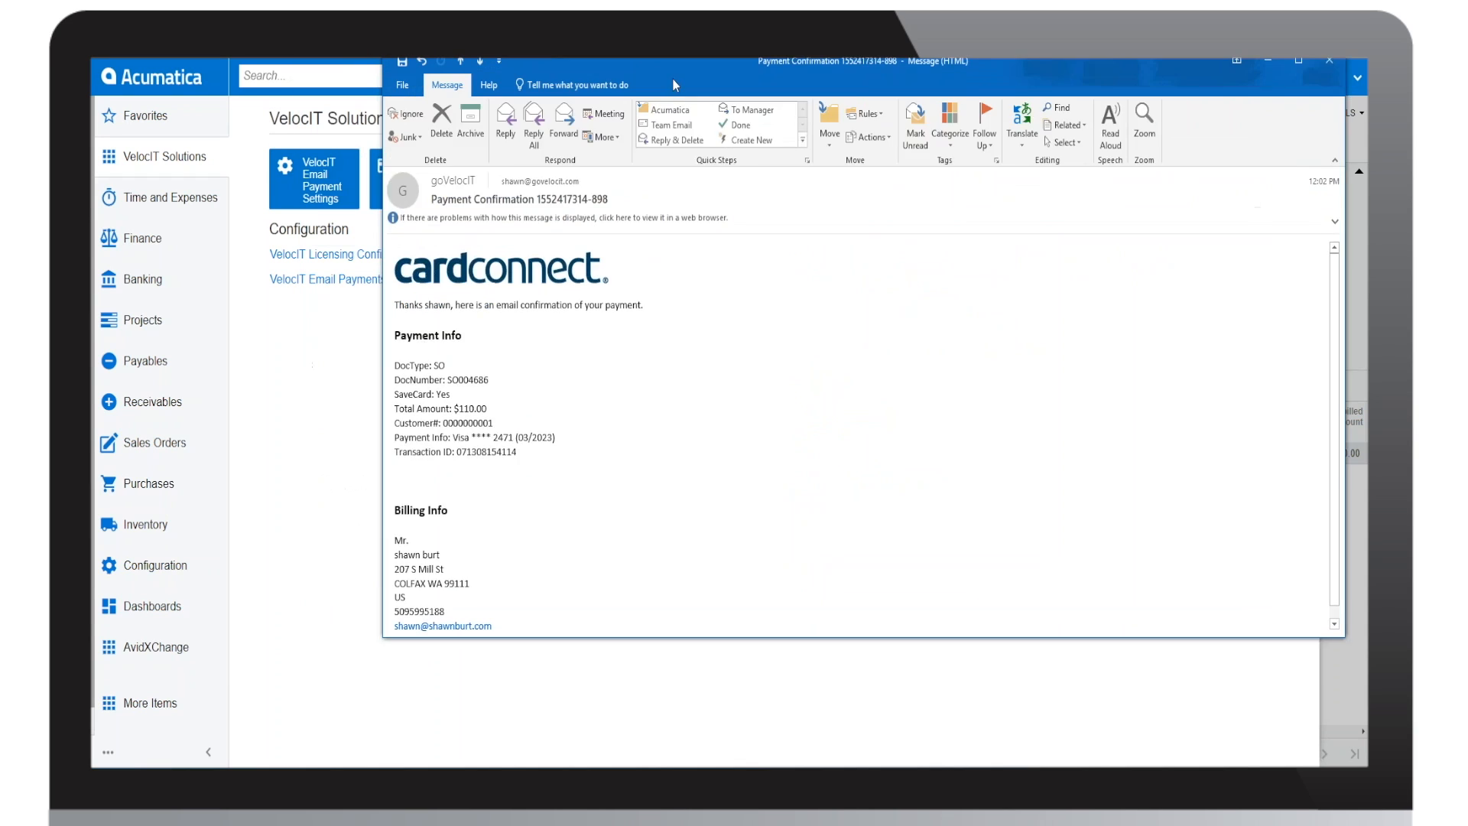
# Step: Examine the merchant's payment confirmation email in Outlook and highlight its DocType and DocNumber lines
pyautogui.moveTo(675, 85); pyautogui.dragTo(751, 94)
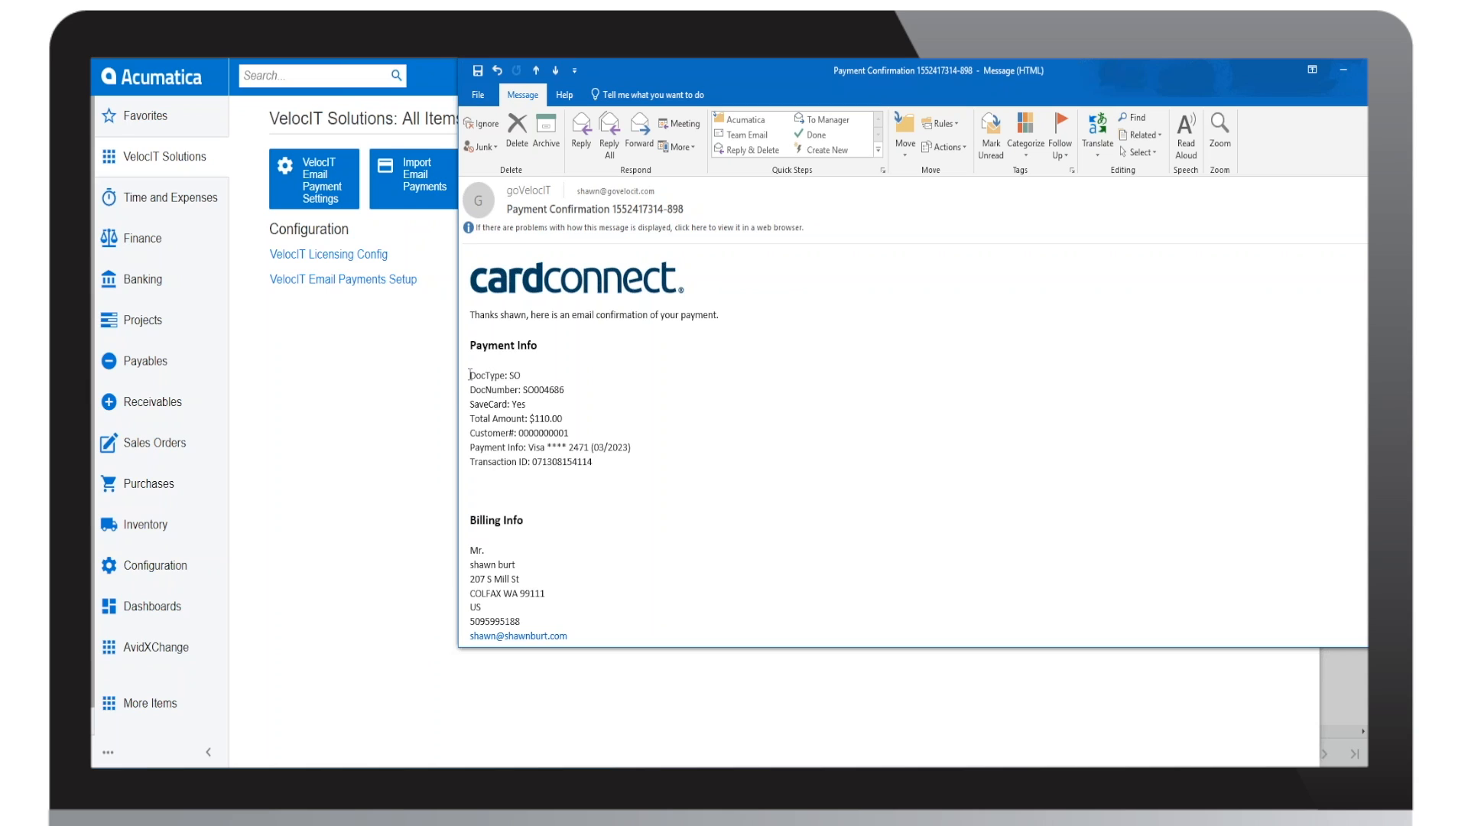
pyautogui.moveTo(470, 374); pyautogui.dragTo(566, 391)
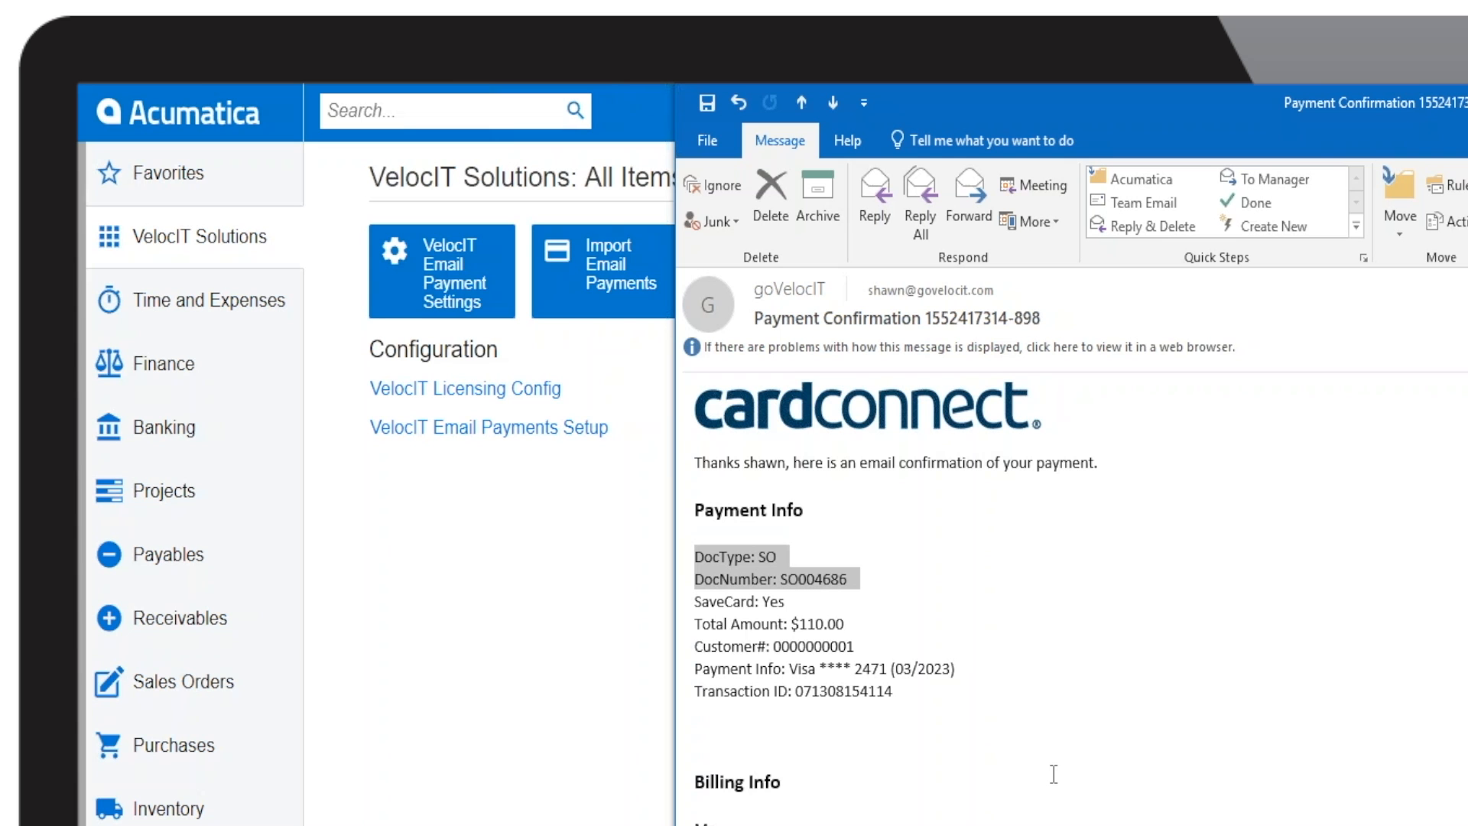
pyautogui.scroll(1, 1054, 774)
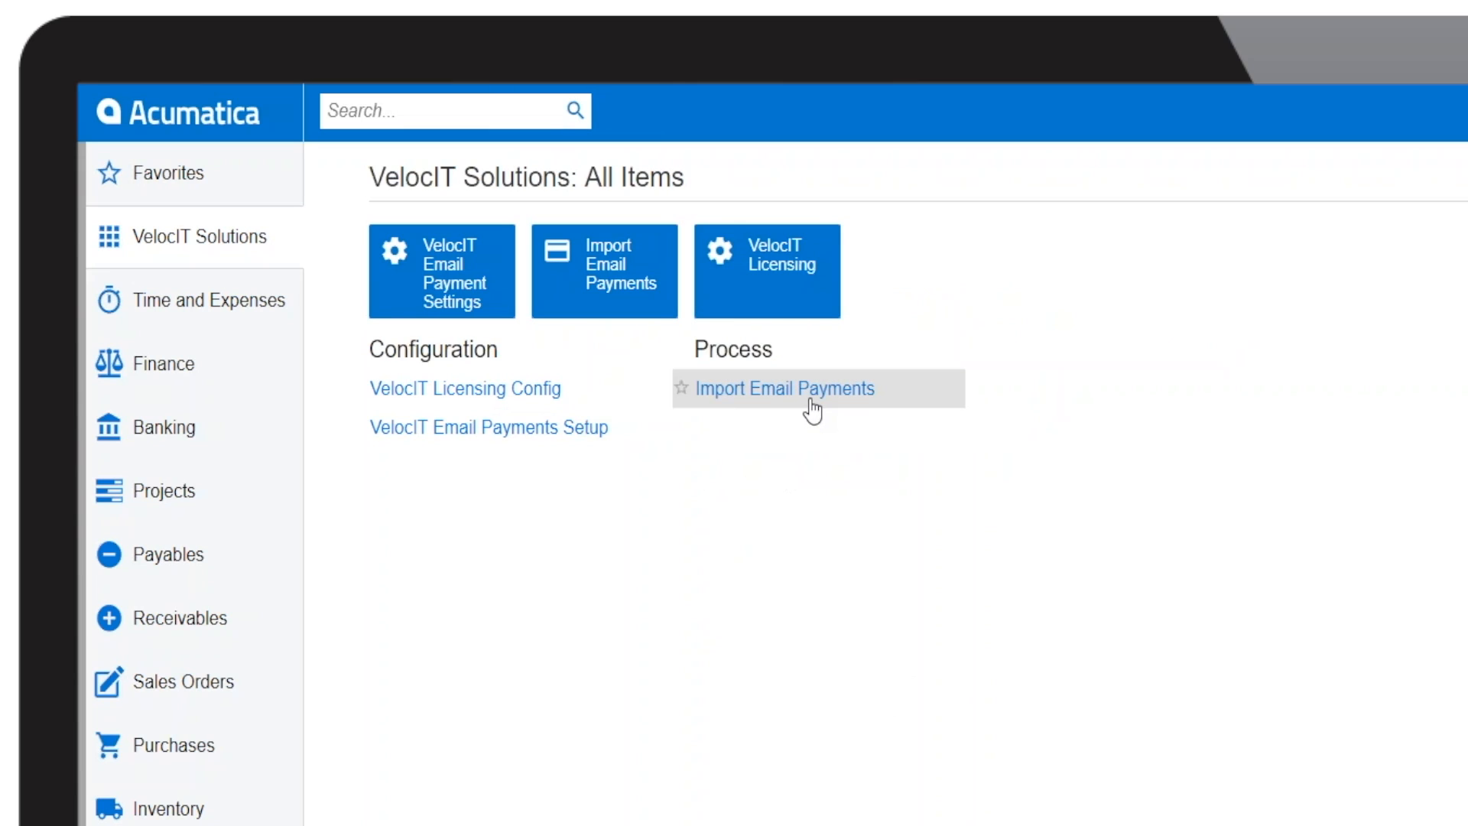
# Step: Open Import Email Payments, check the Doc Type and Status filter options, and process the selected 3/12/2019 sales order payment
pyautogui.click(802, 396)
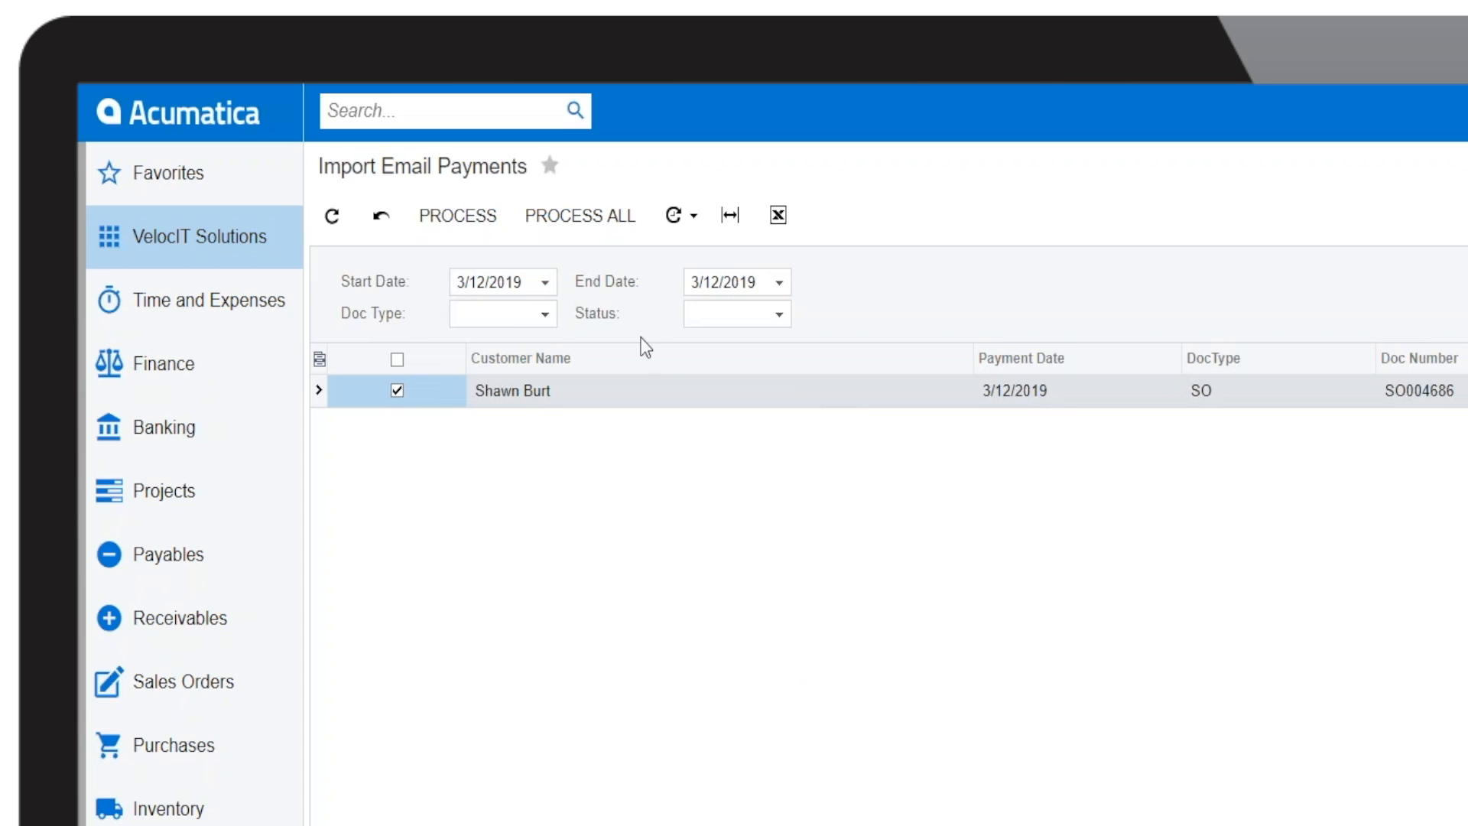
pyautogui.click(545, 313)
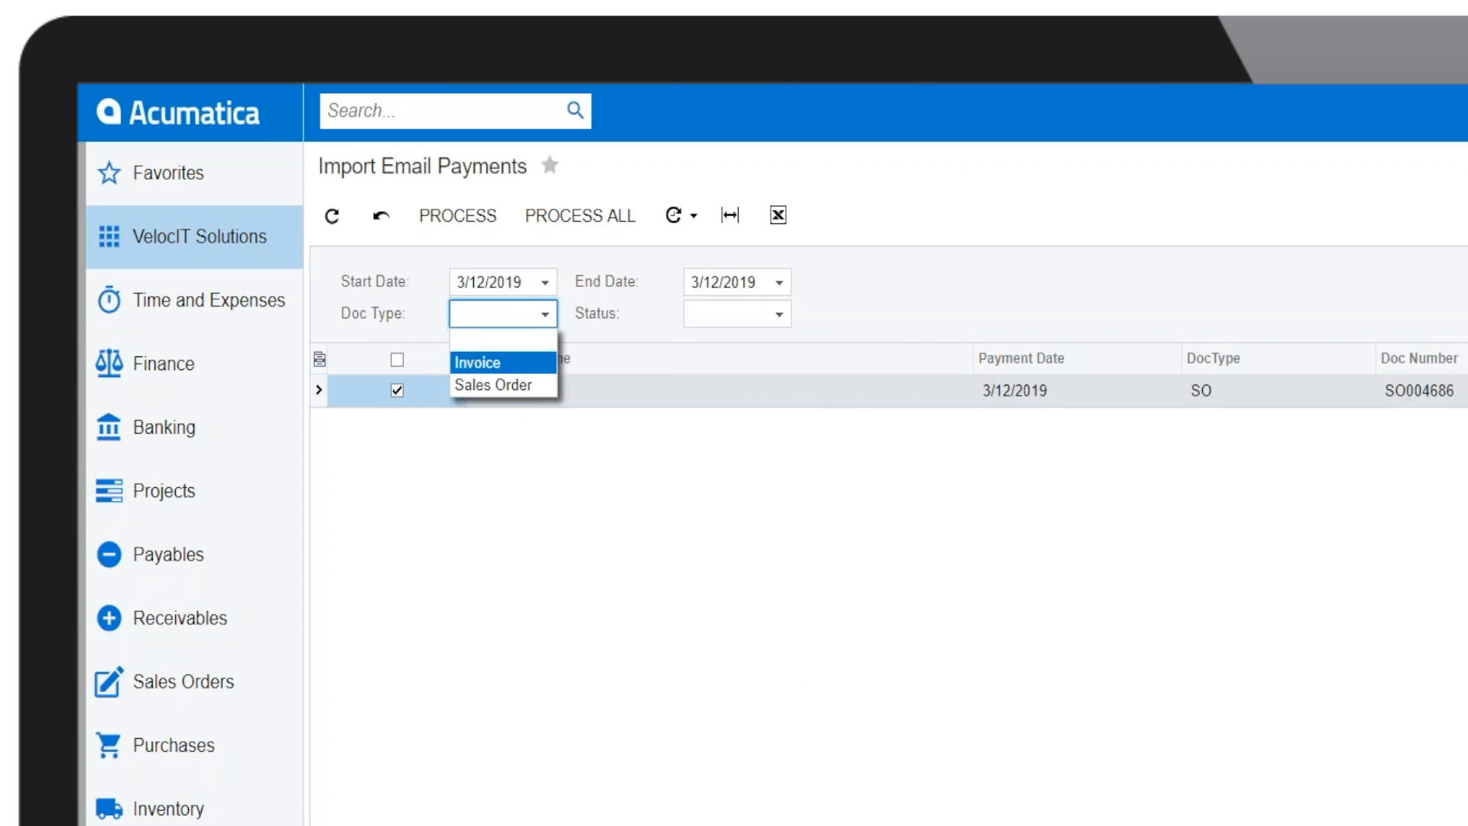
pyautogui.click(782, 315)
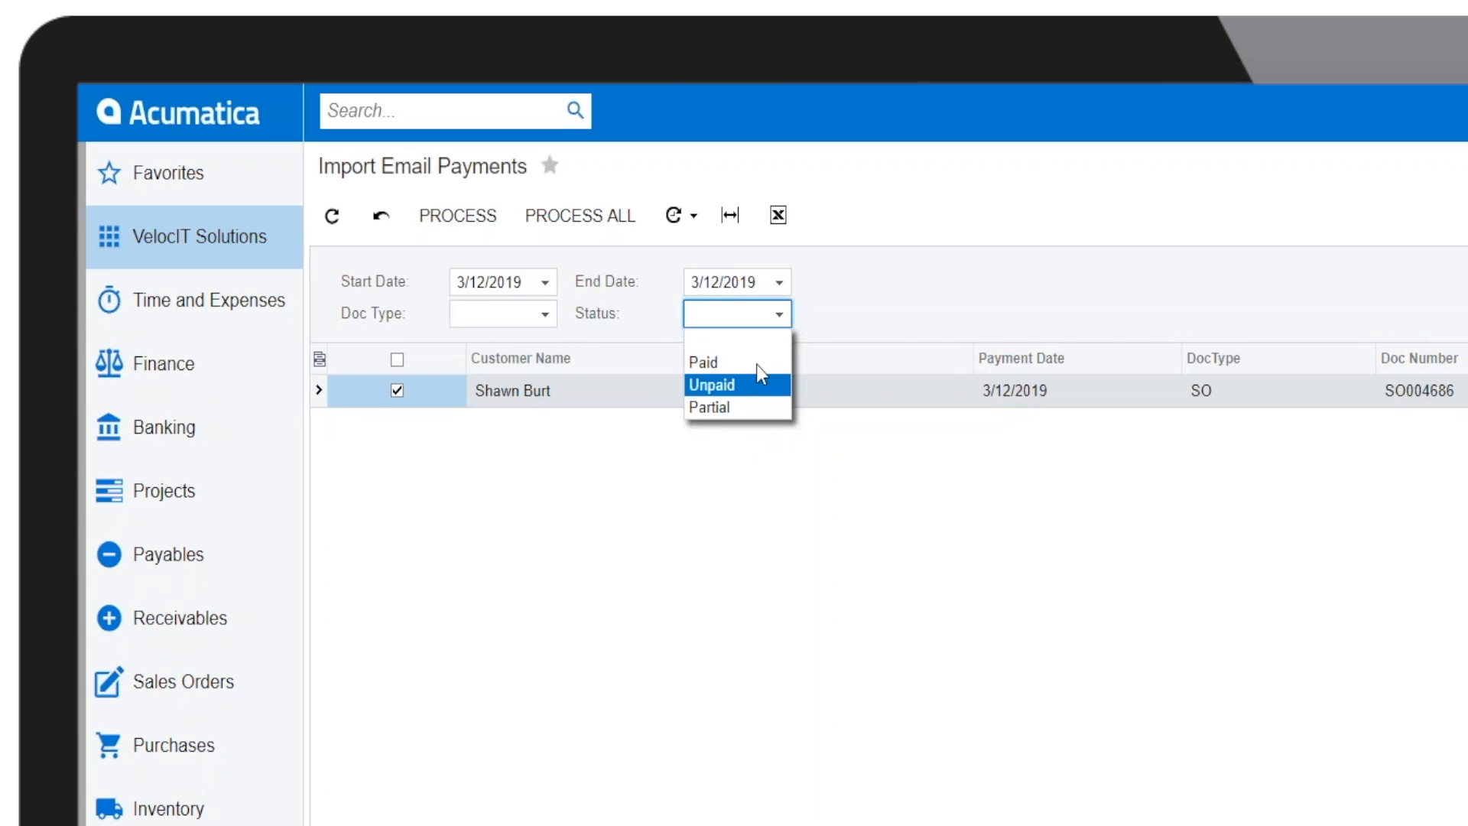
pyautogui.click(956, 307)
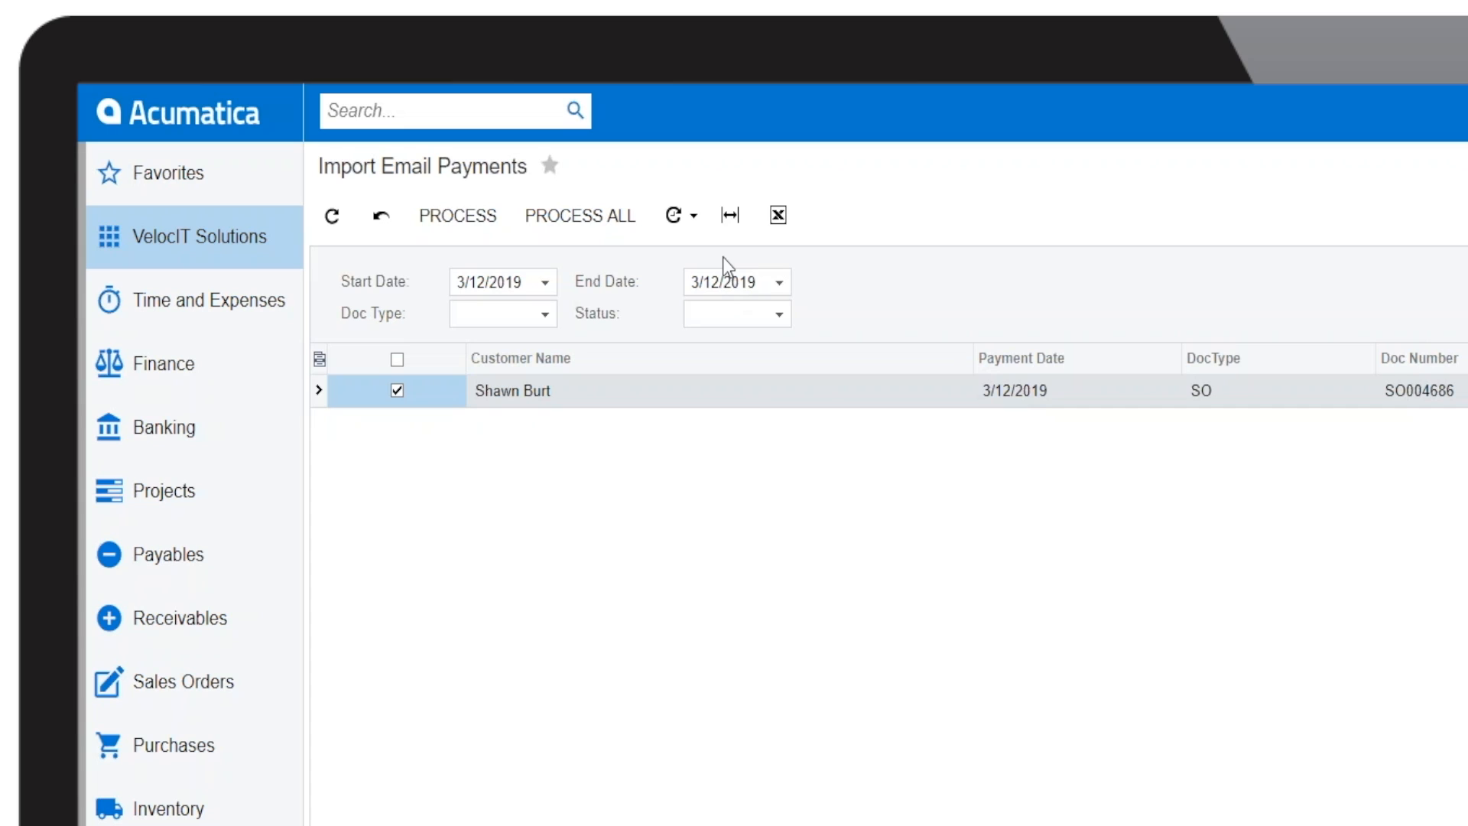
pyautogui.click(461, 228)
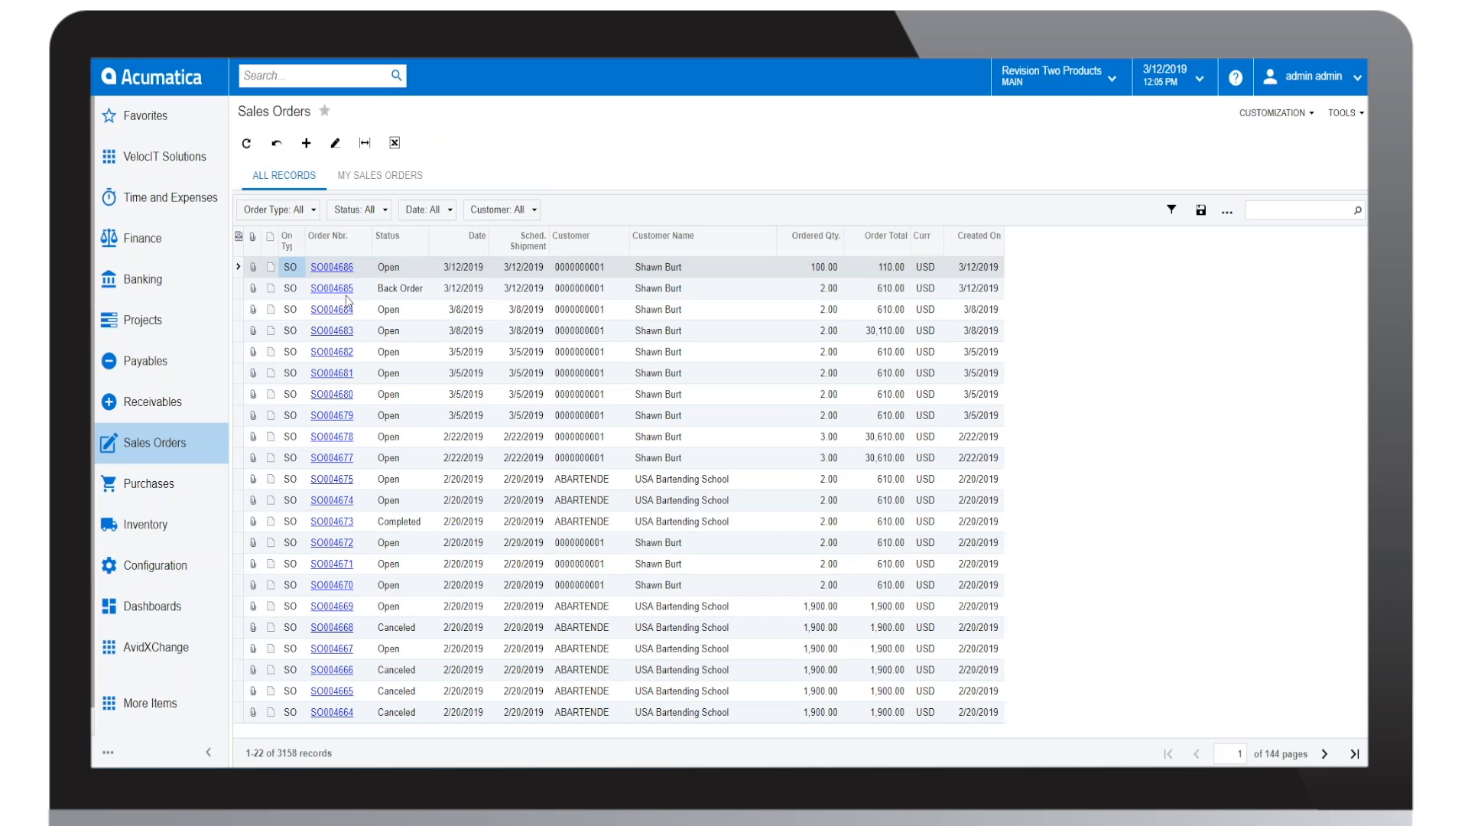
# Step: Open the newest sales order's linked payment and examine its credit card processing information
pyautogui.click(342, 268)
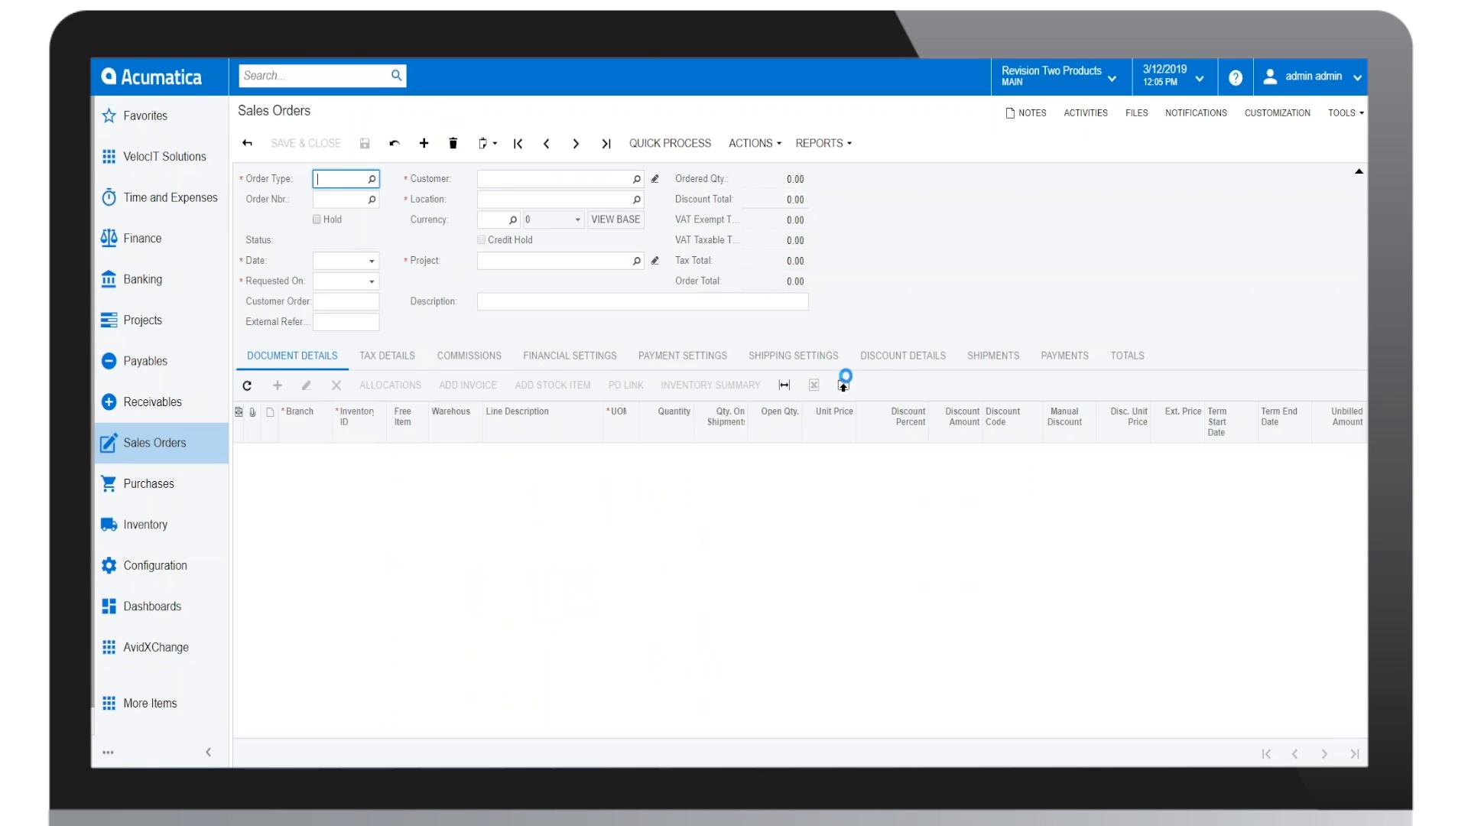
pyautogui.click(1081, 356)
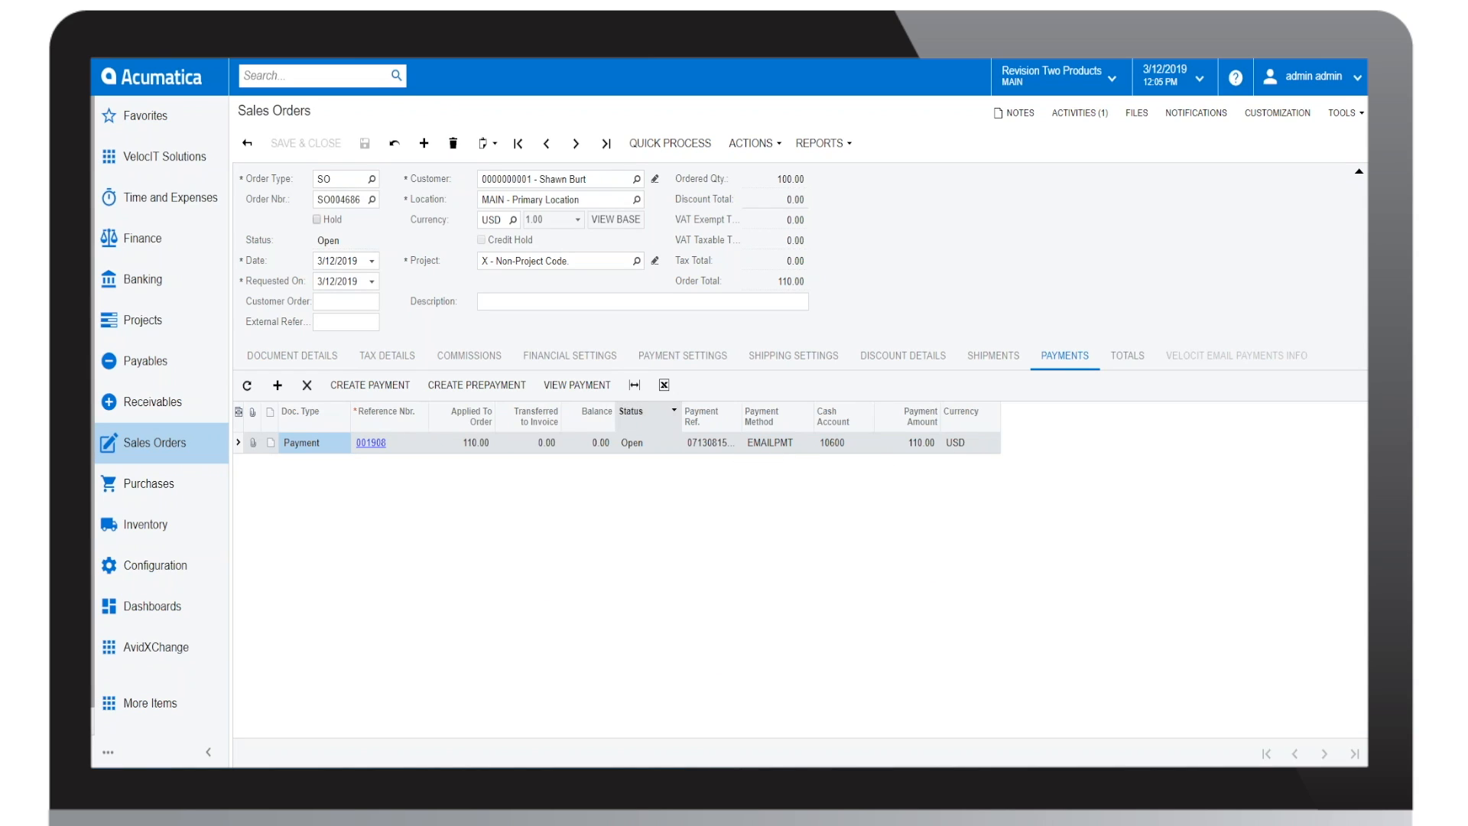
pyautogui.click(381, 443)
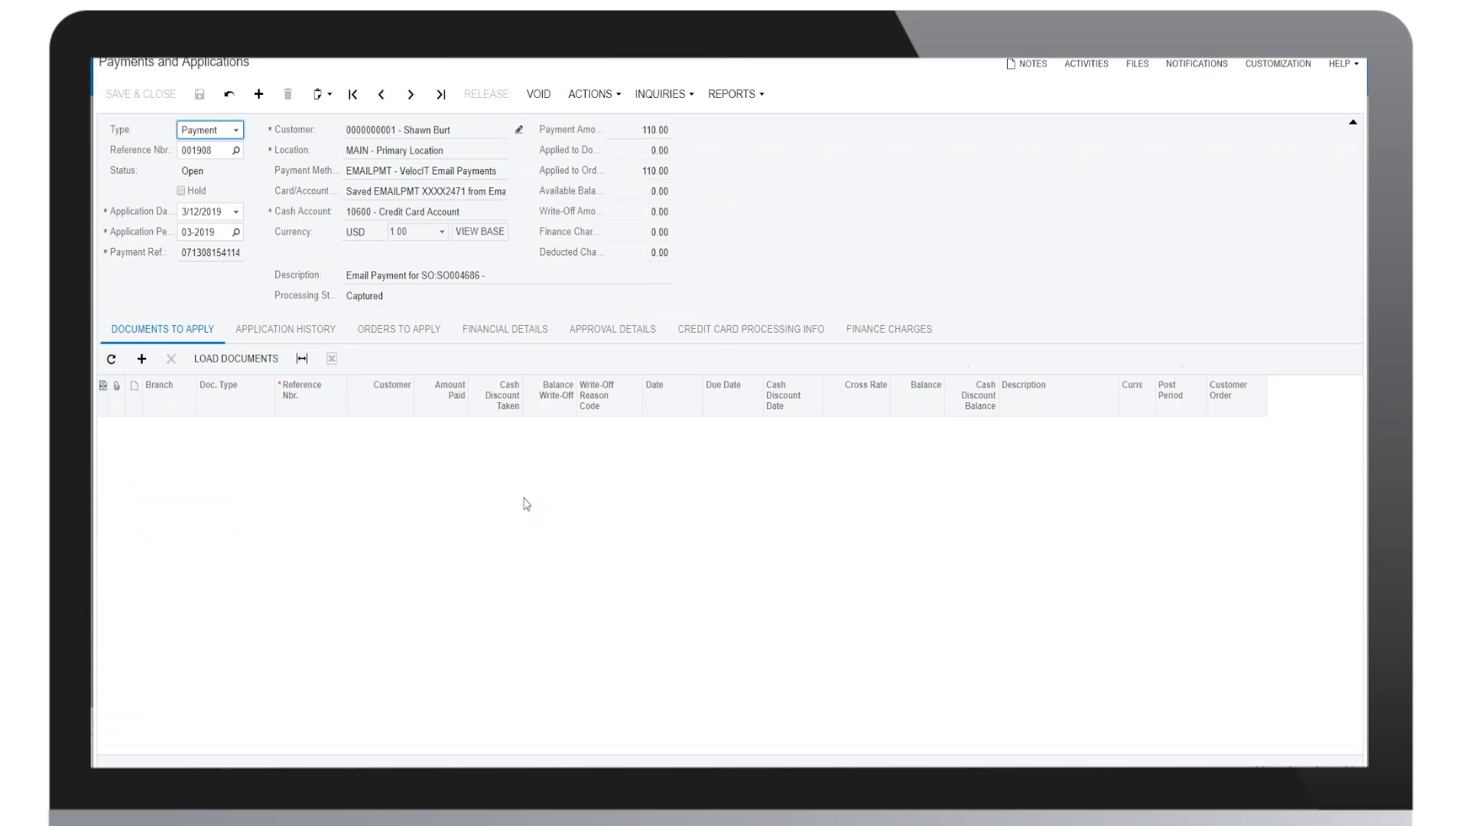
pyautogui.click(725, 336)
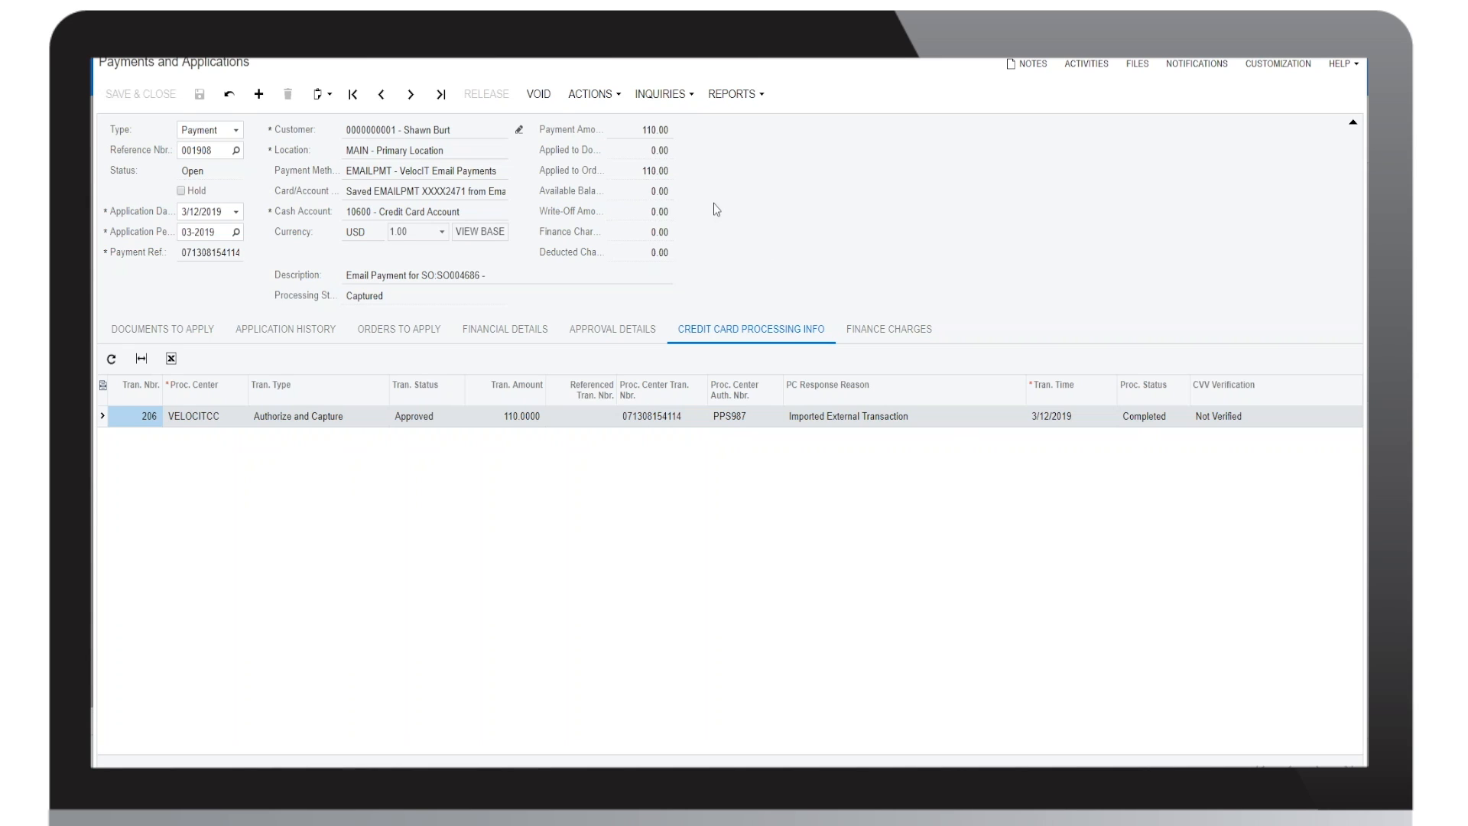
# Step: Try to void the sales order's captured payment using Void and the Void CC Payment action
pyautogui.click(582, 96)
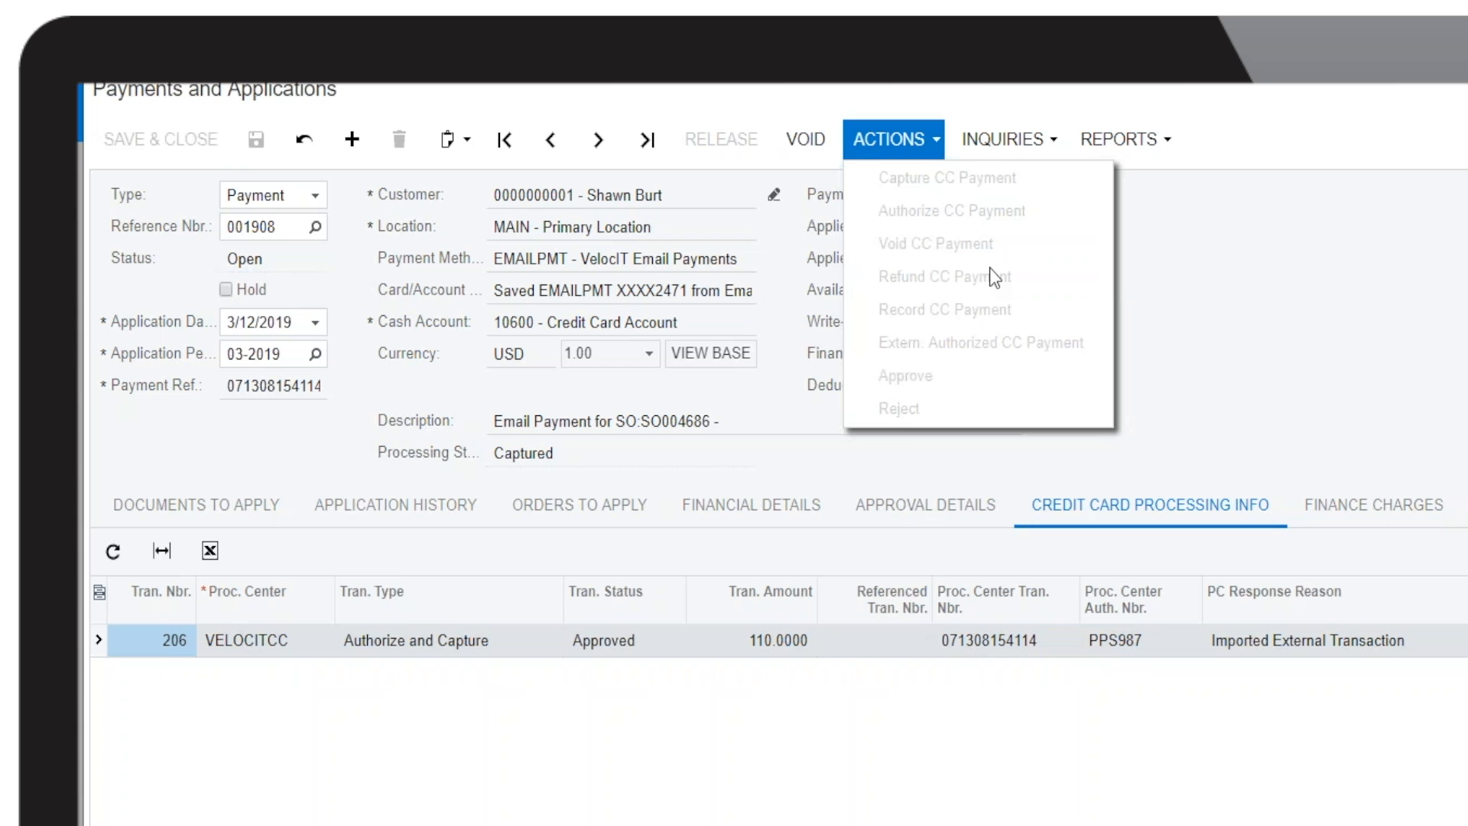
pyautogui.click(901, 131)
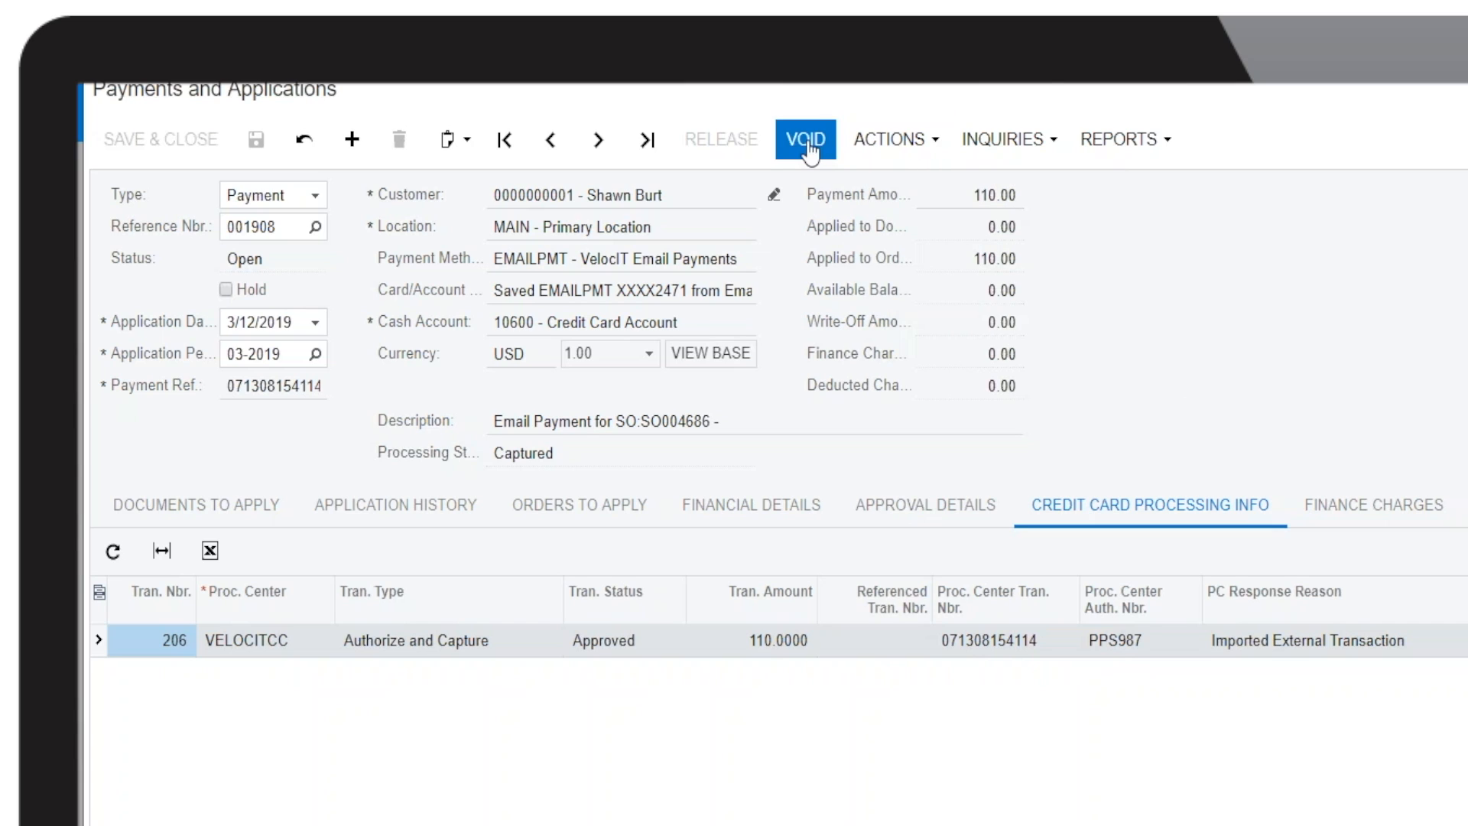
pyautogui.click(887, 138)
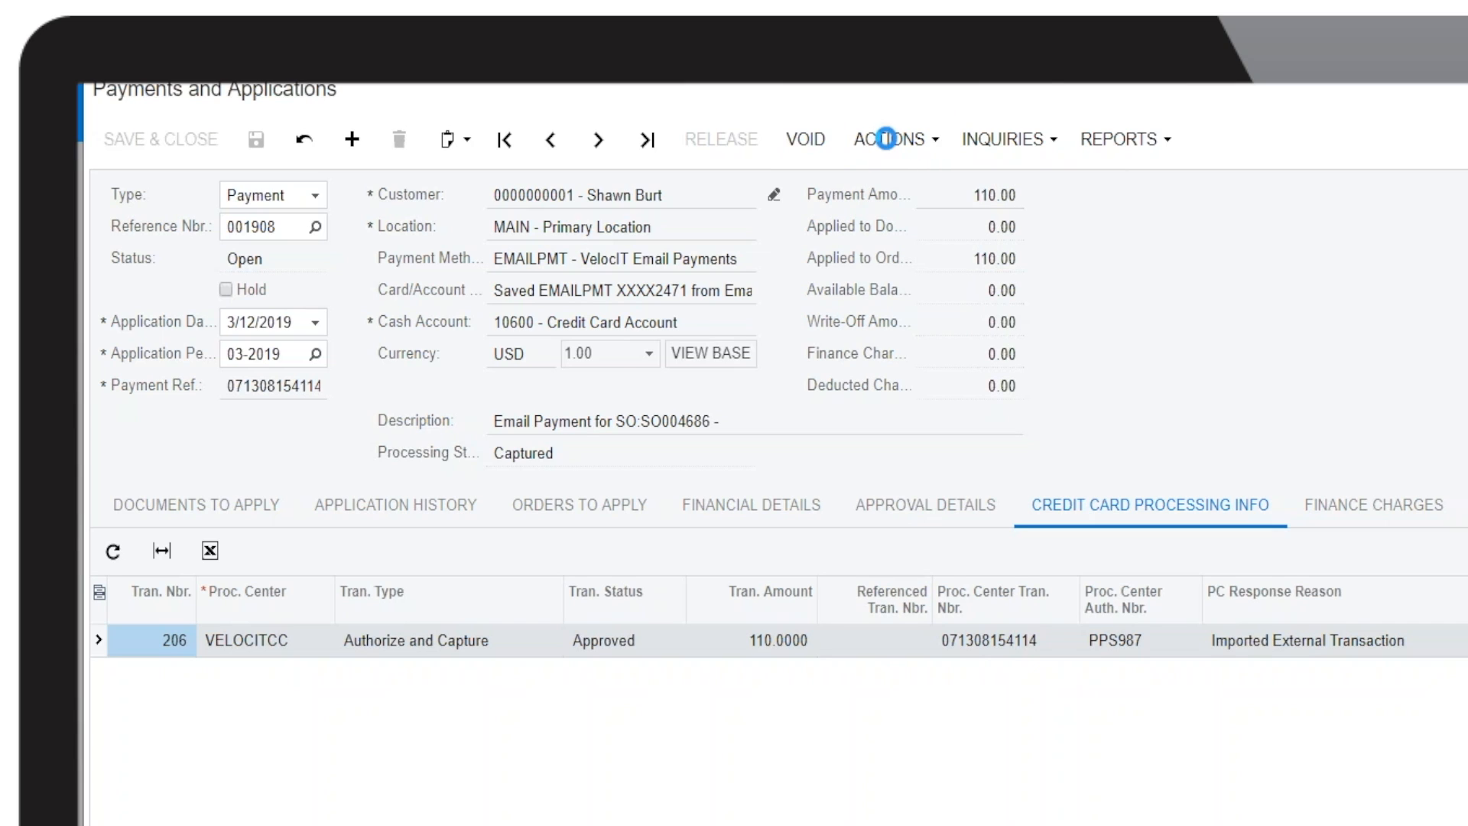
pyautogui.click(888, 138)
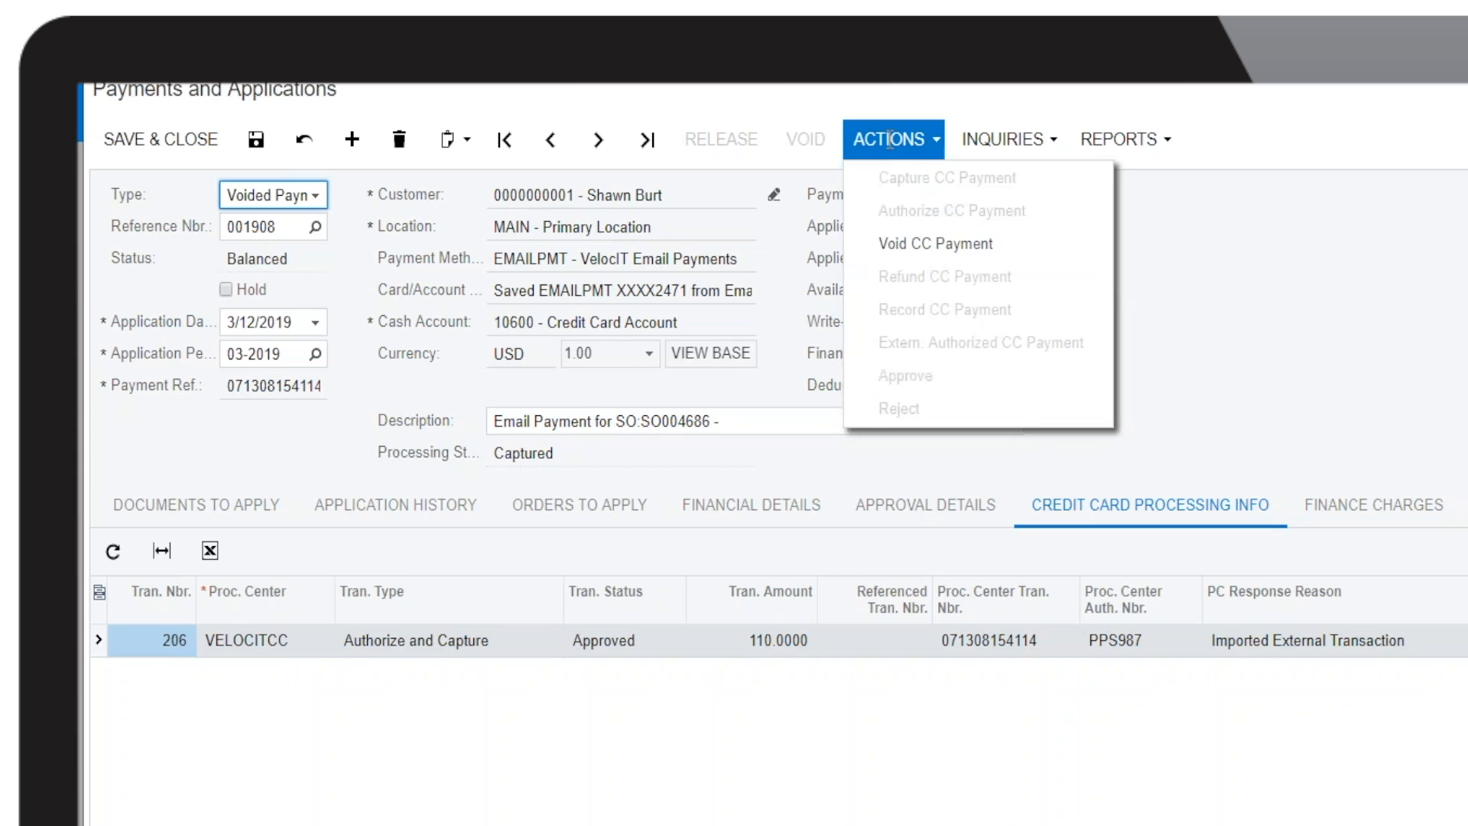
pyautogui.click(954, 251)
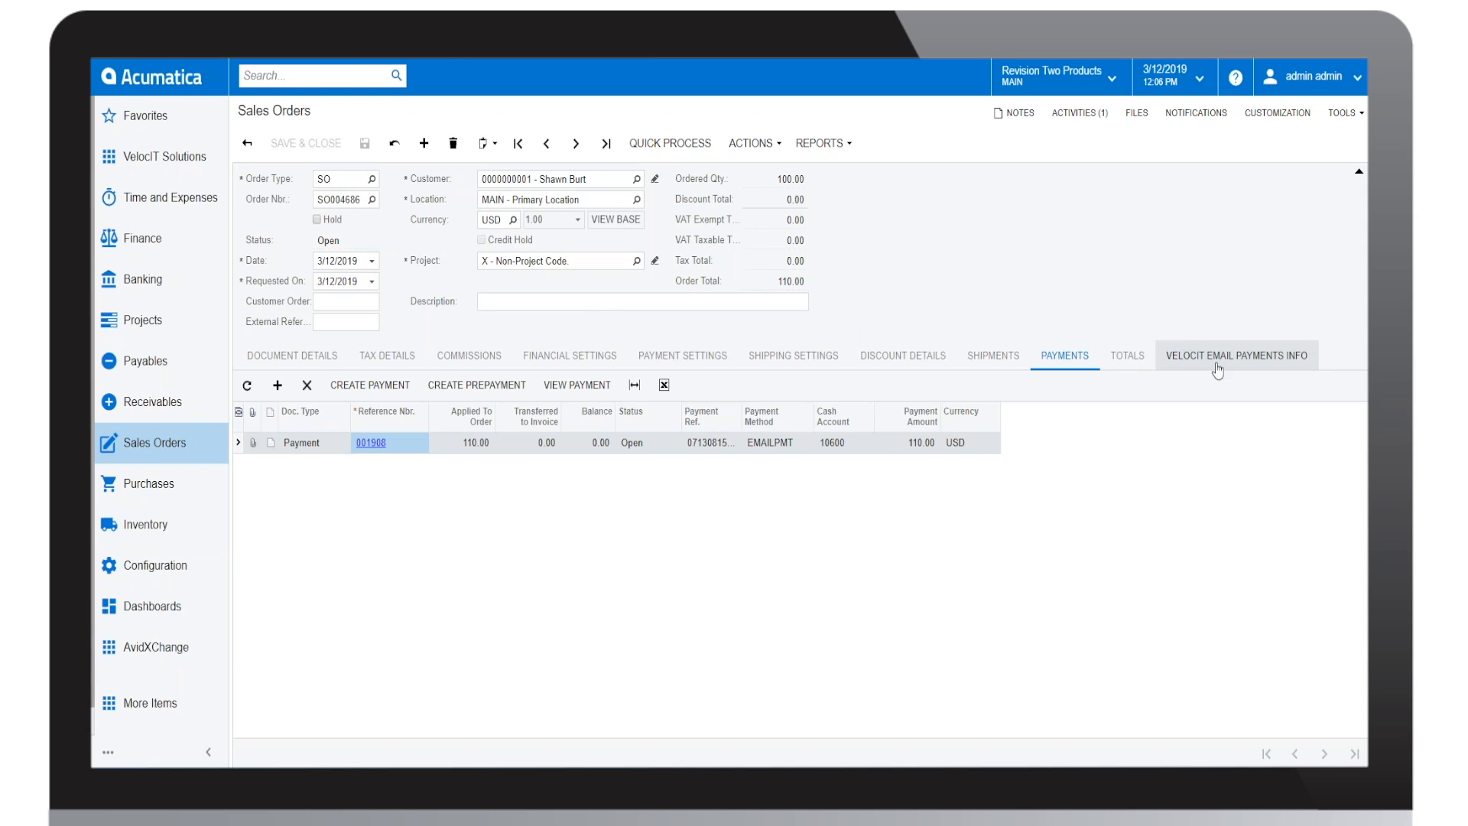
# Step: View the sales order's VelocIT email payments info and copy its VelocITPayLink URL
pyautogui.click(1218, 371)
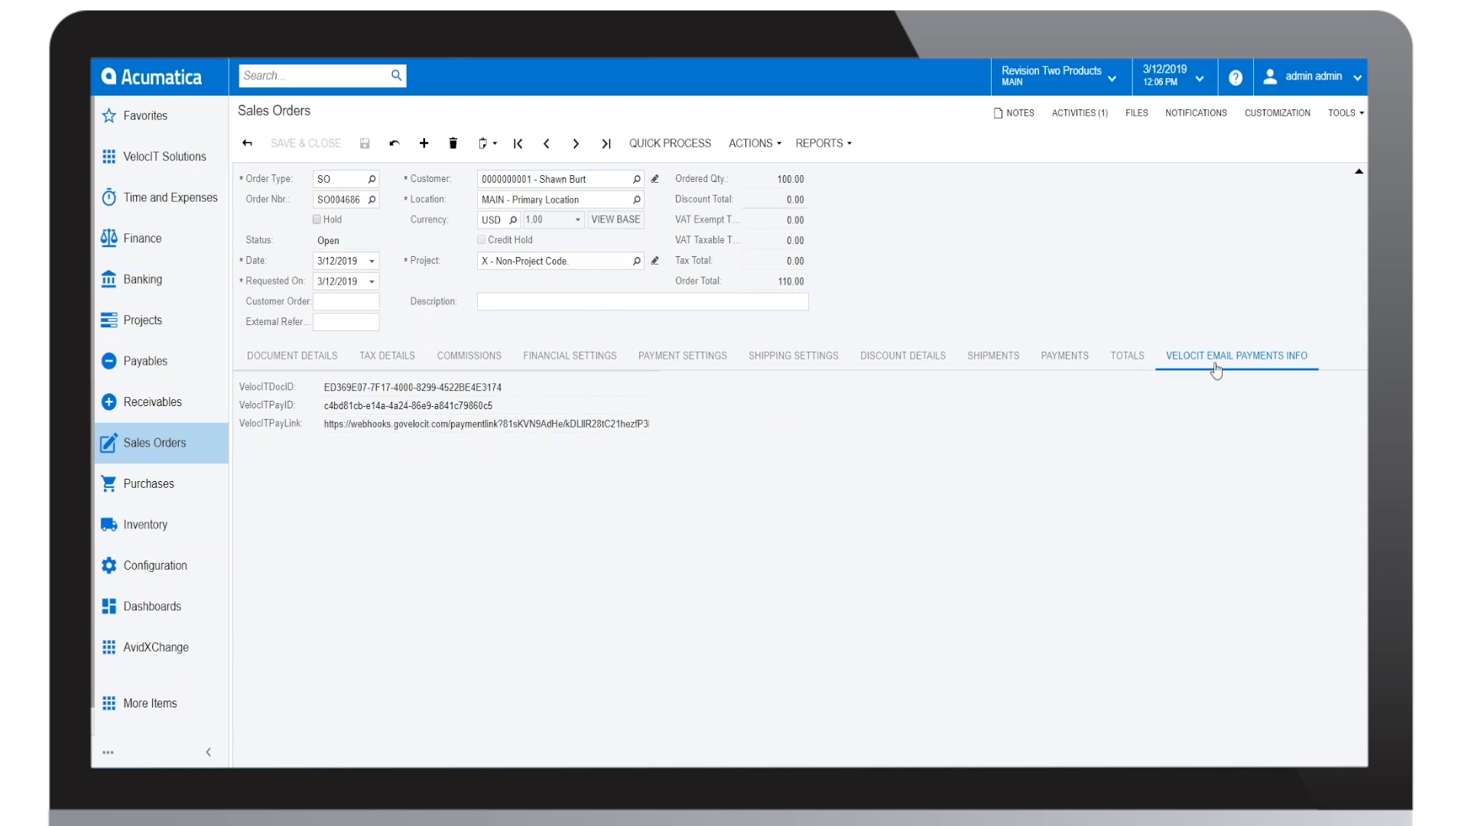
pyautogui.tripleClick(552, 424)
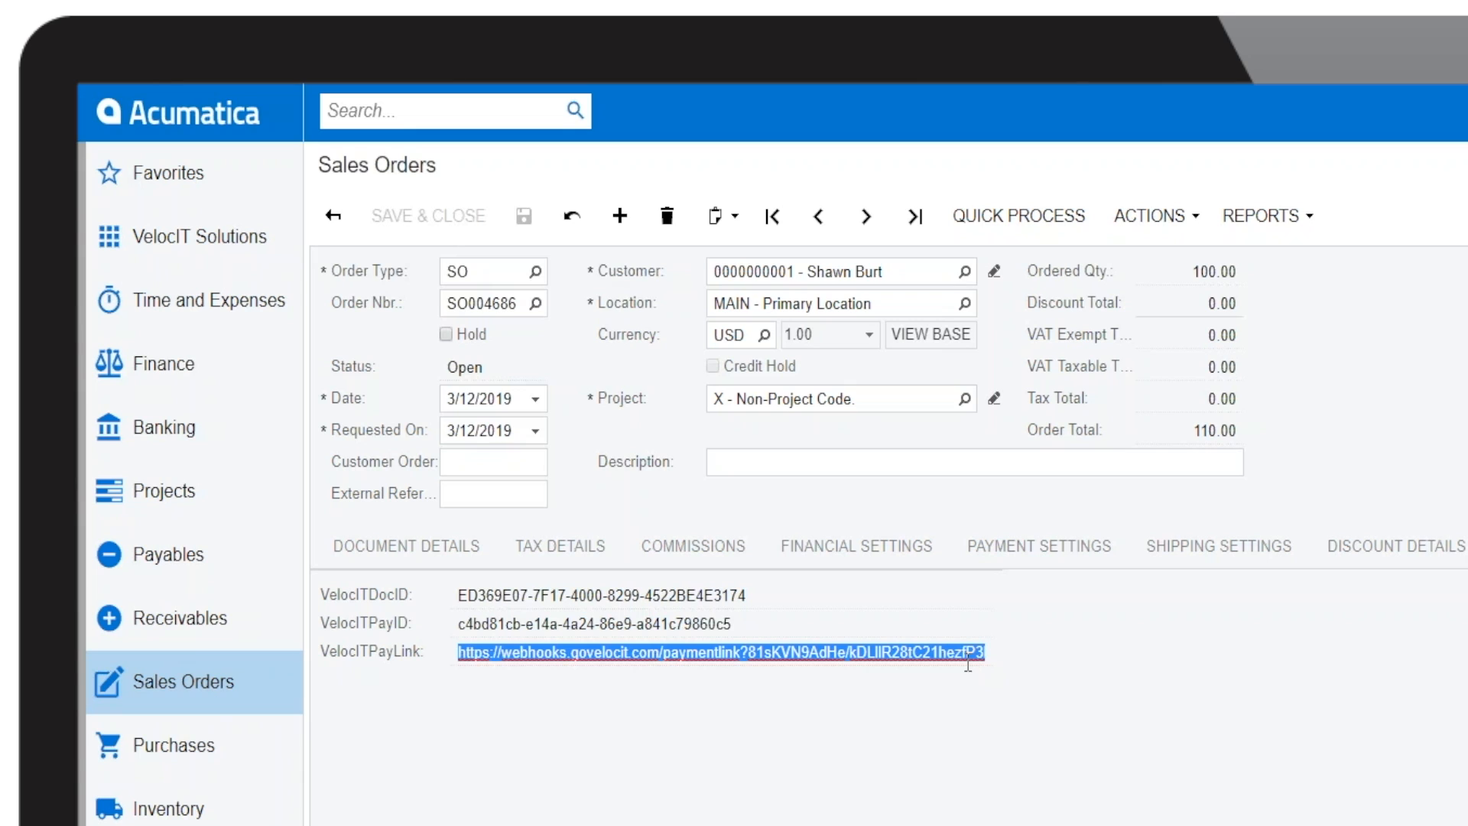
pyautogui.rightClick(909, 653)
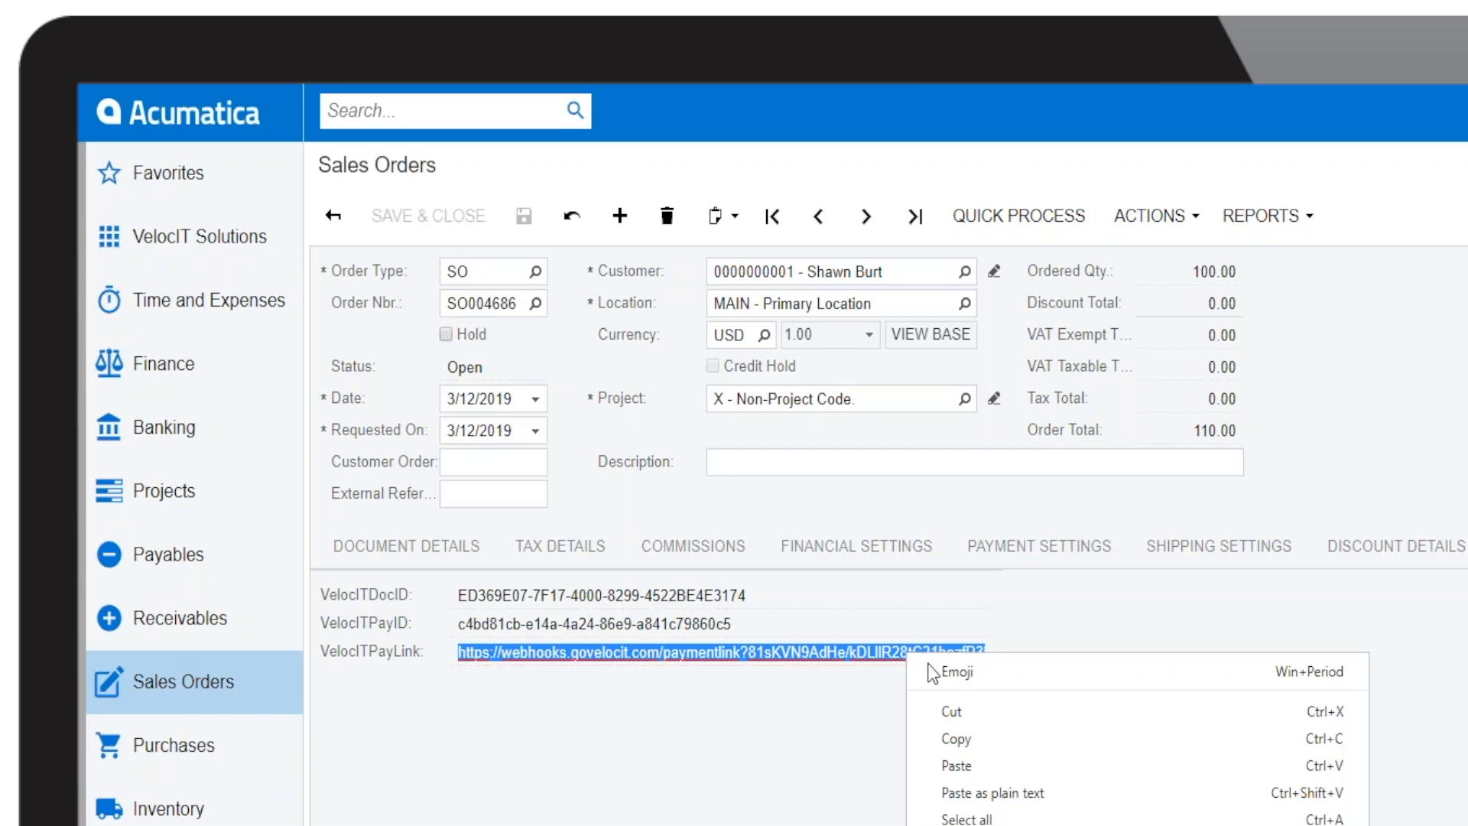
pyautogui.click(956, 739)
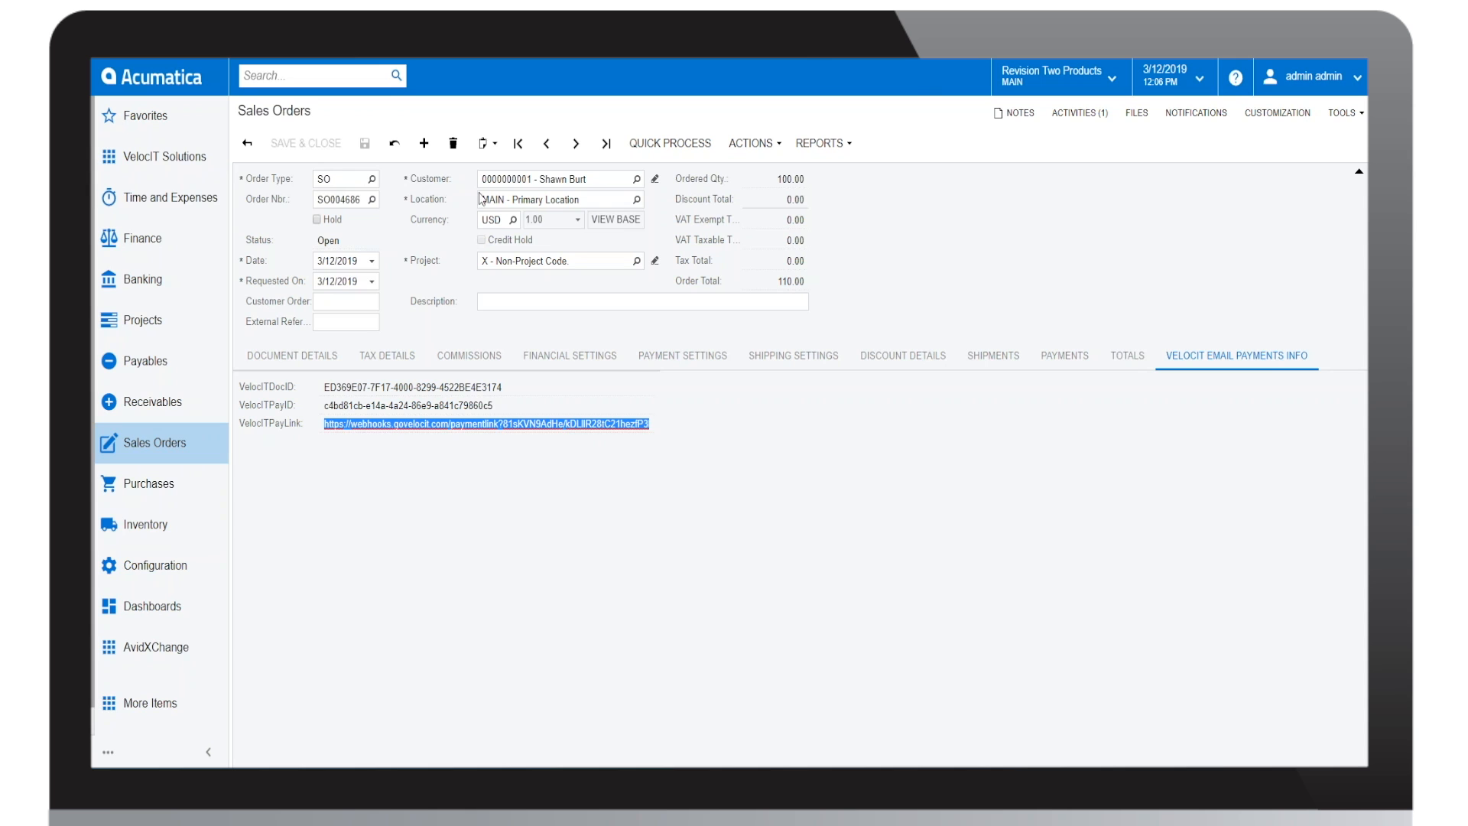
# Step: Open the copied payment link in a new browser tab and highlight the Complete Merchant Solutions logo and name on the payment page
pyautogui.hotkey('ctrl', 't')
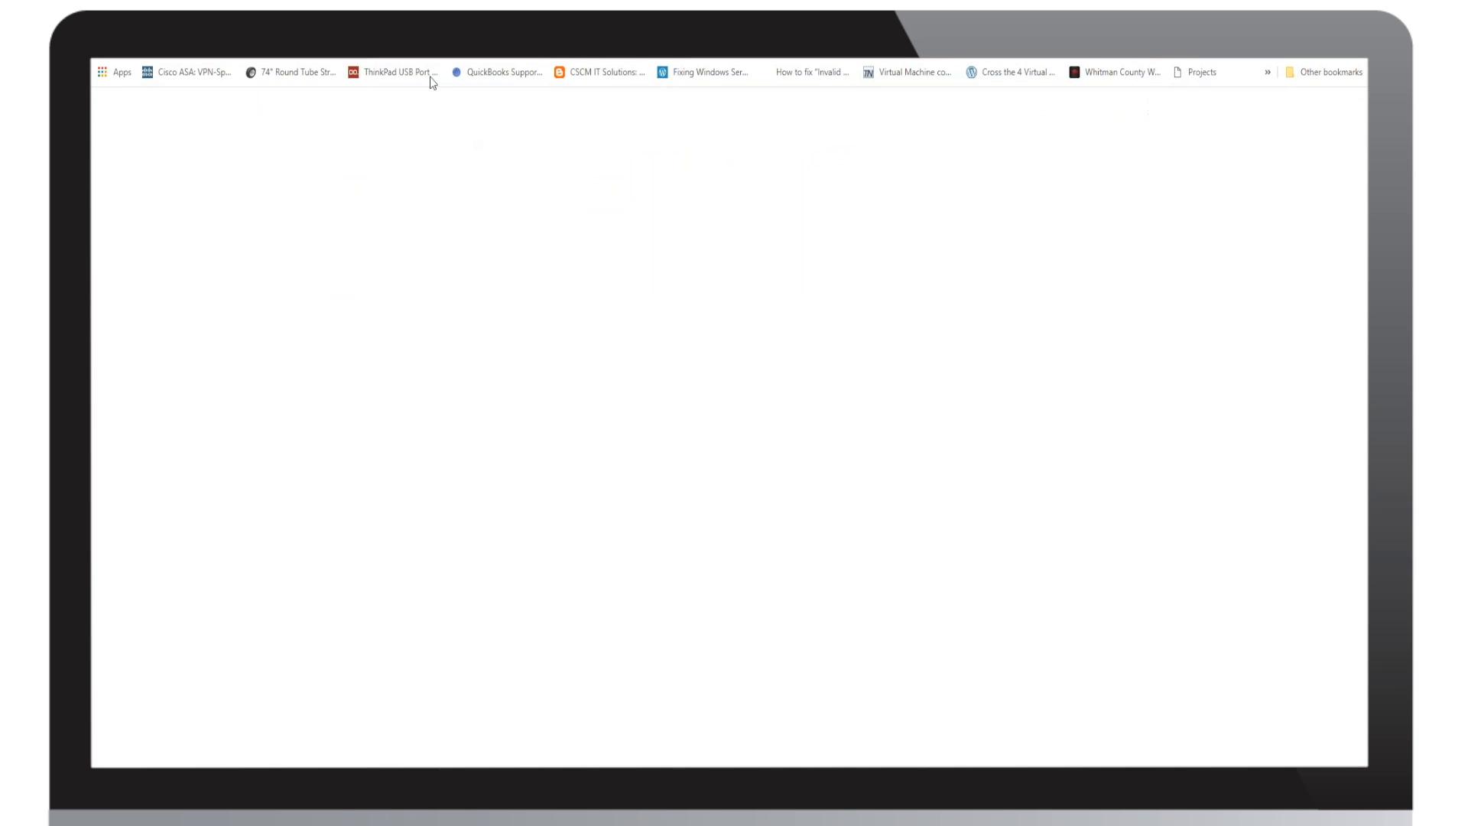
pyautogui.rightClick(390, 54)
pyautogui.click(429, 154)
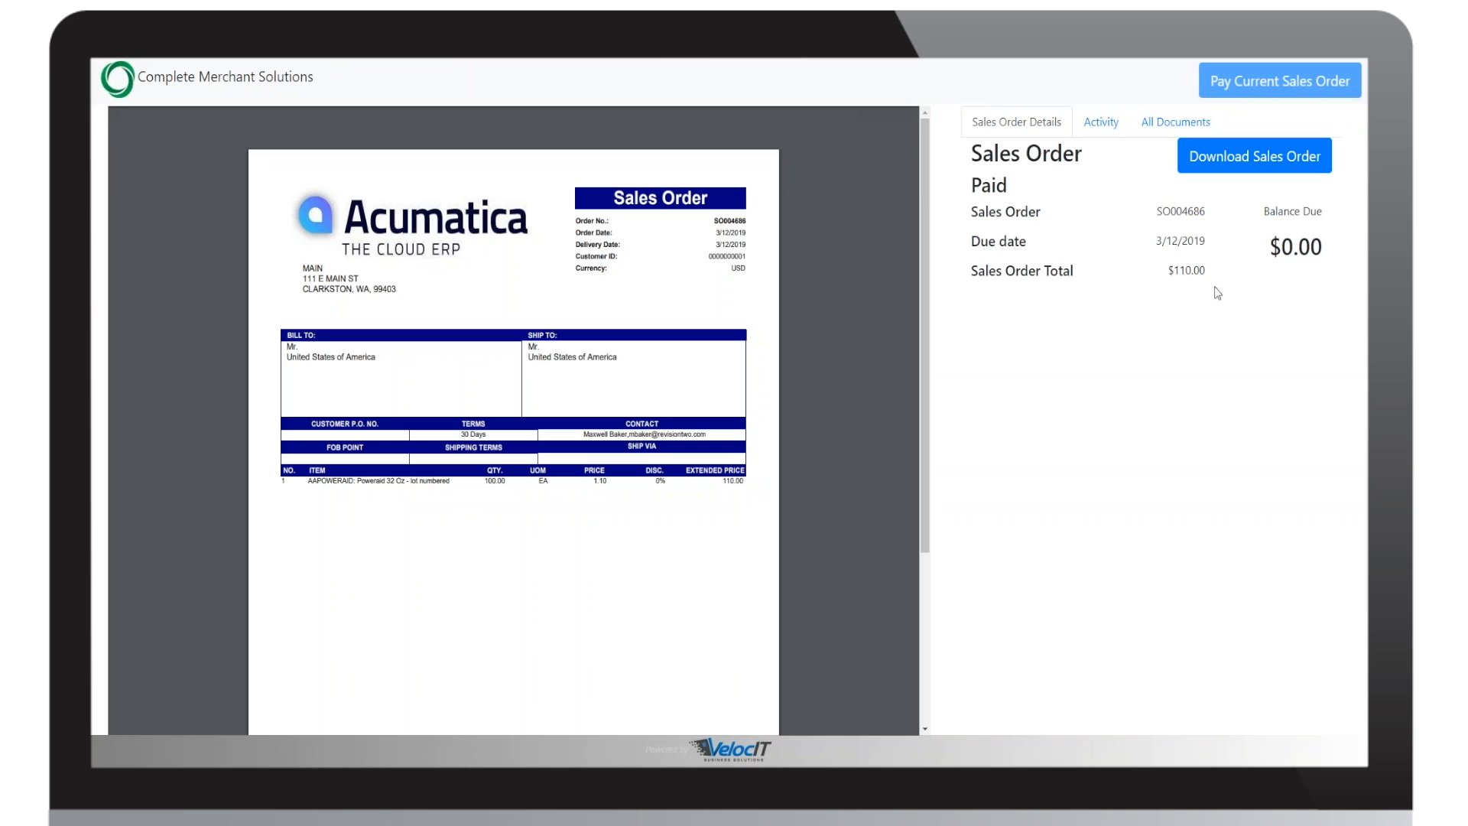
pyautogui.moveTo(321, 80); pyautogui.dragTo(108, 79)
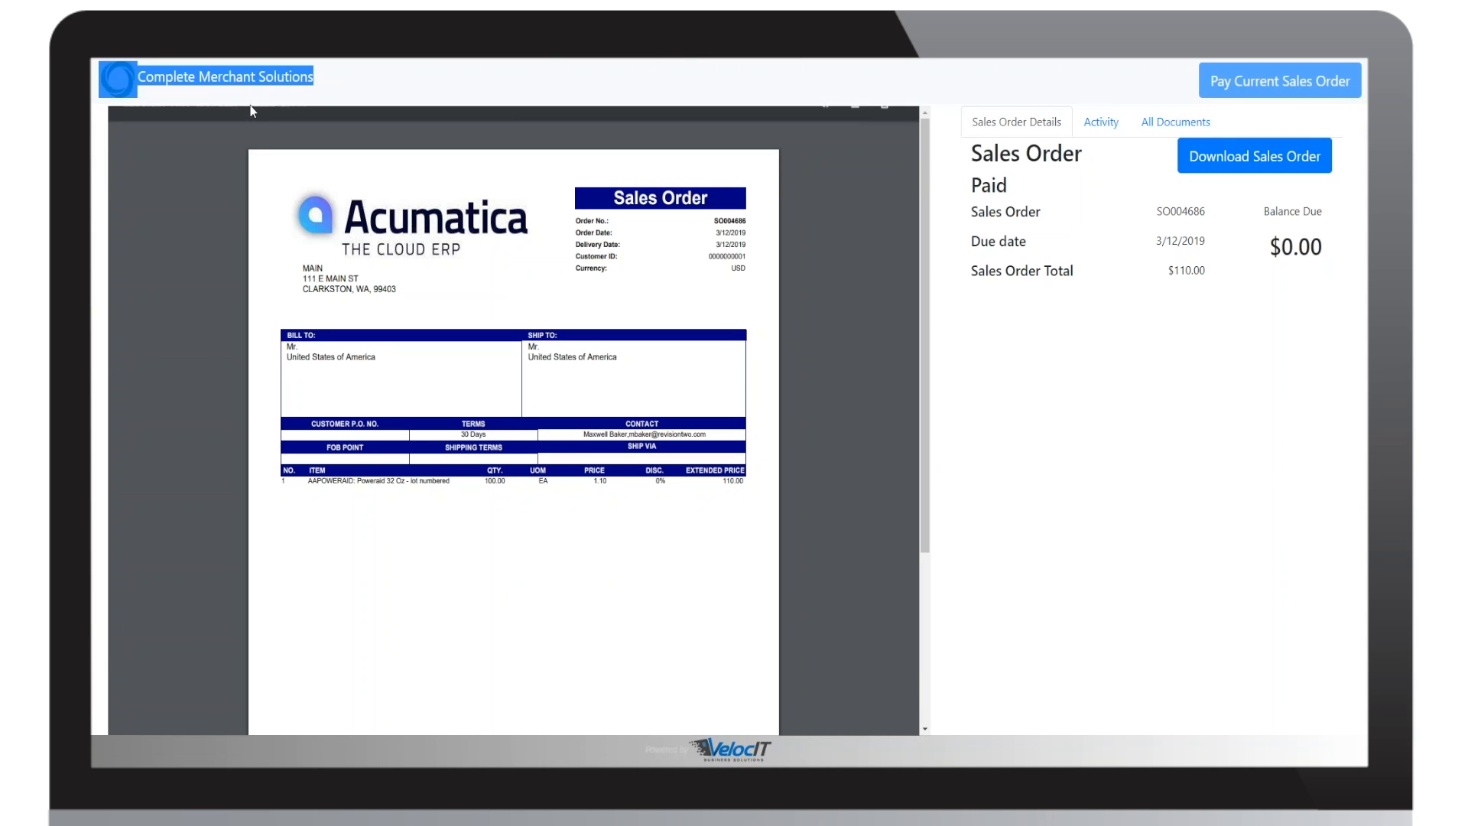
pyautogui.click(419, 95)
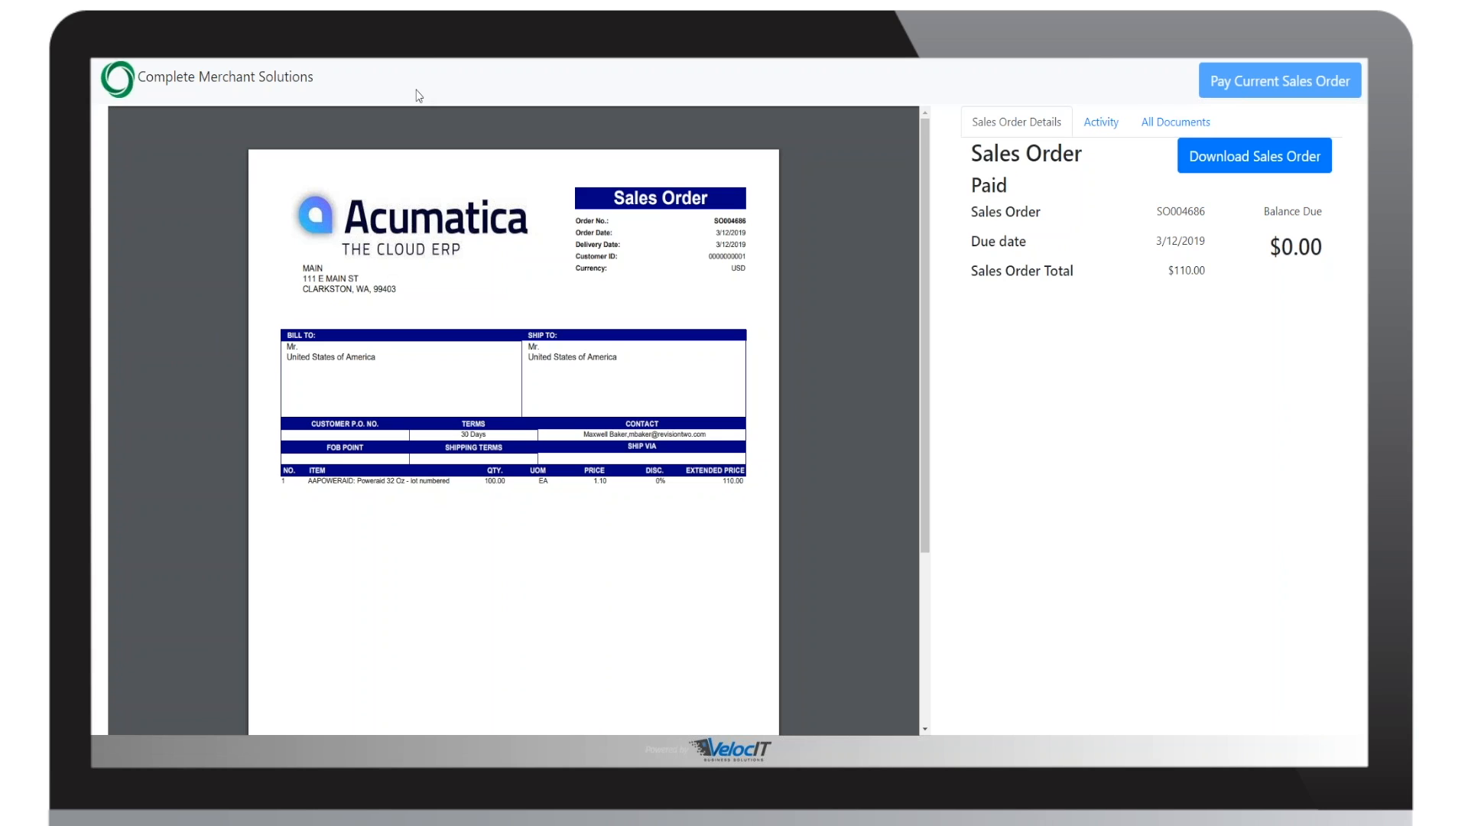
# Step: Switch back to the sales order in Acumatica and open the signed-in account's sign-out options
pyautogui.moveTo(365, 104)
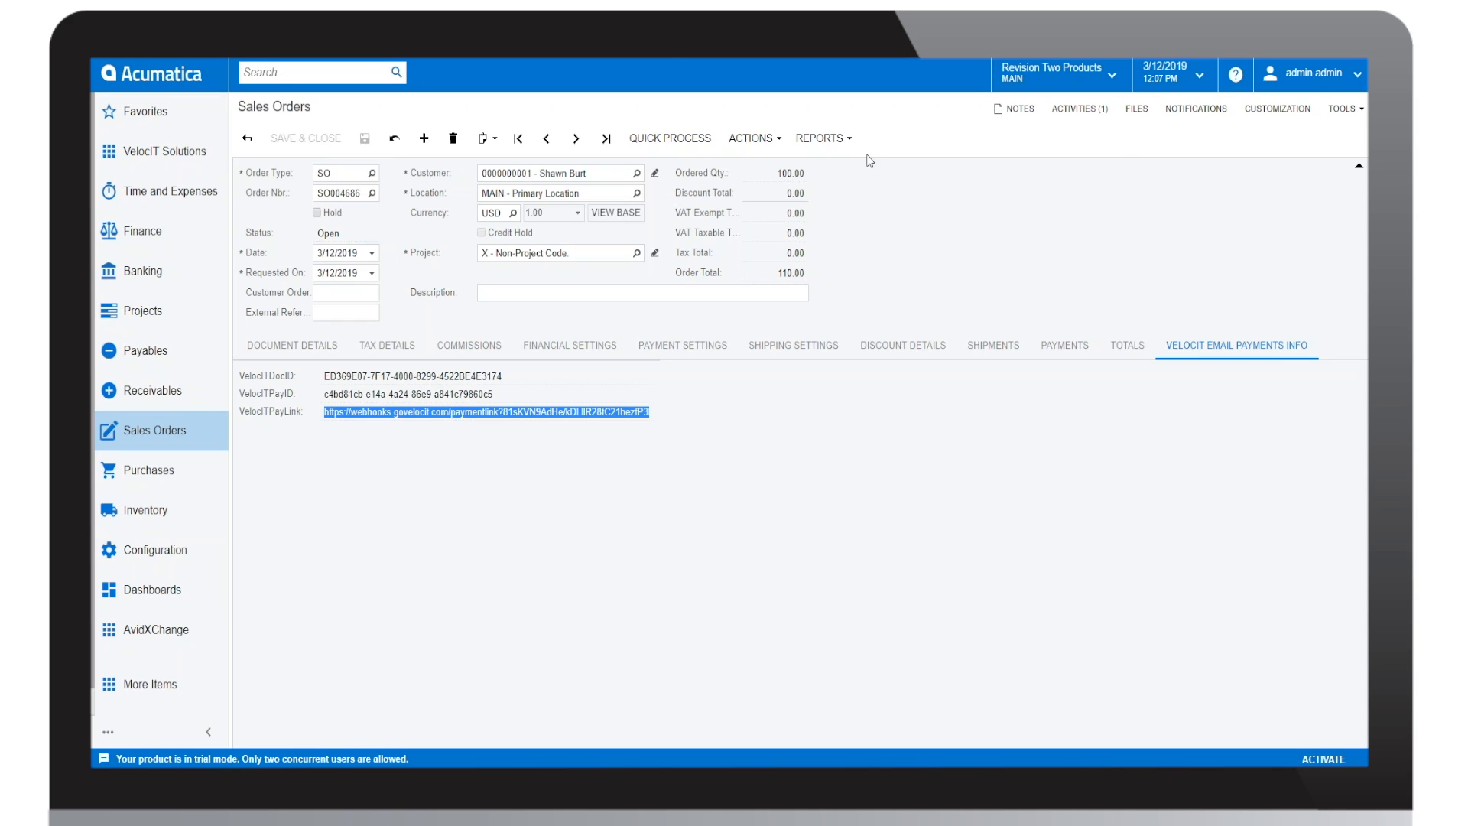
pyautogui.click(1321, 77)
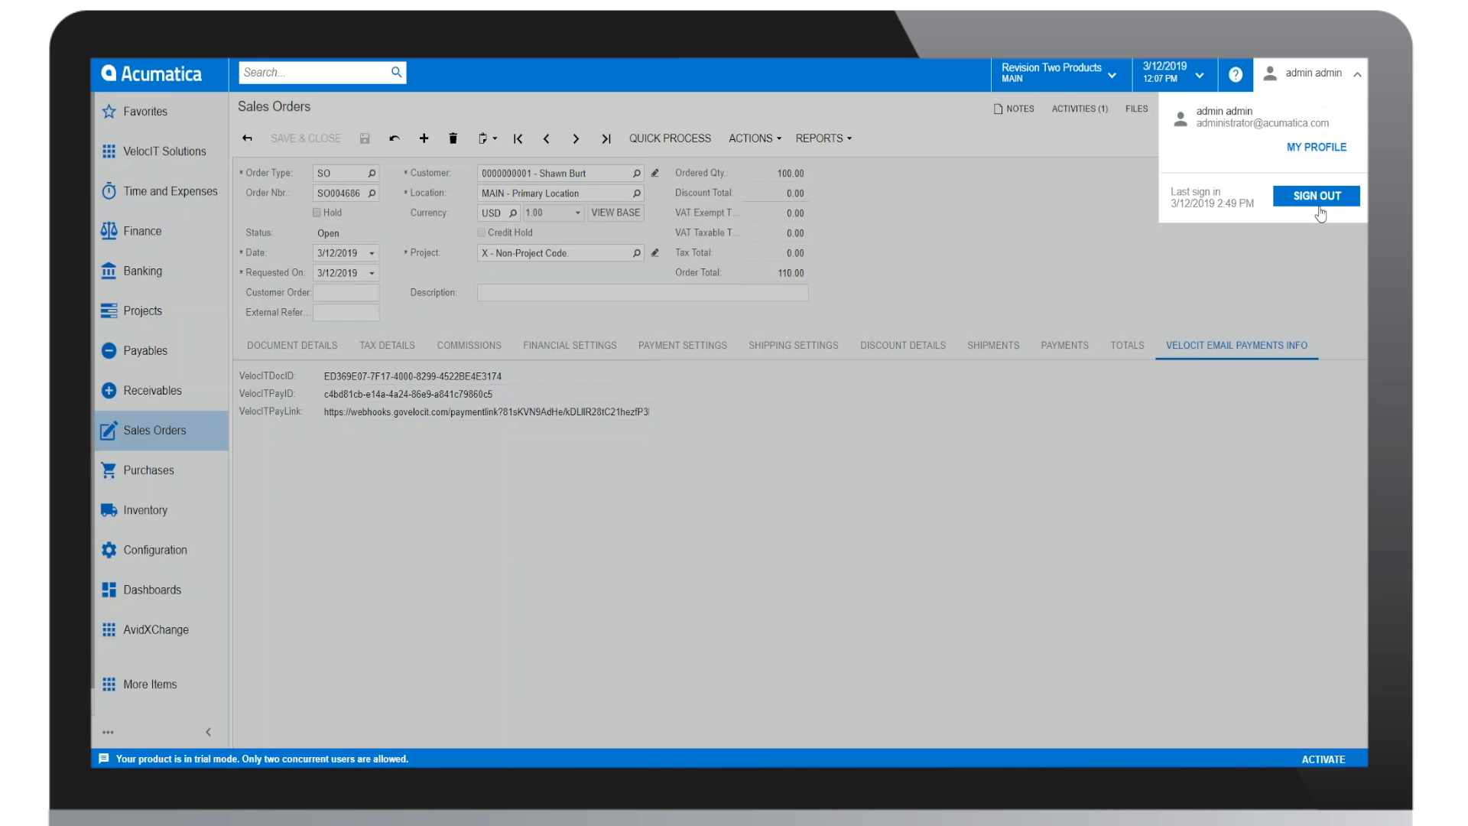